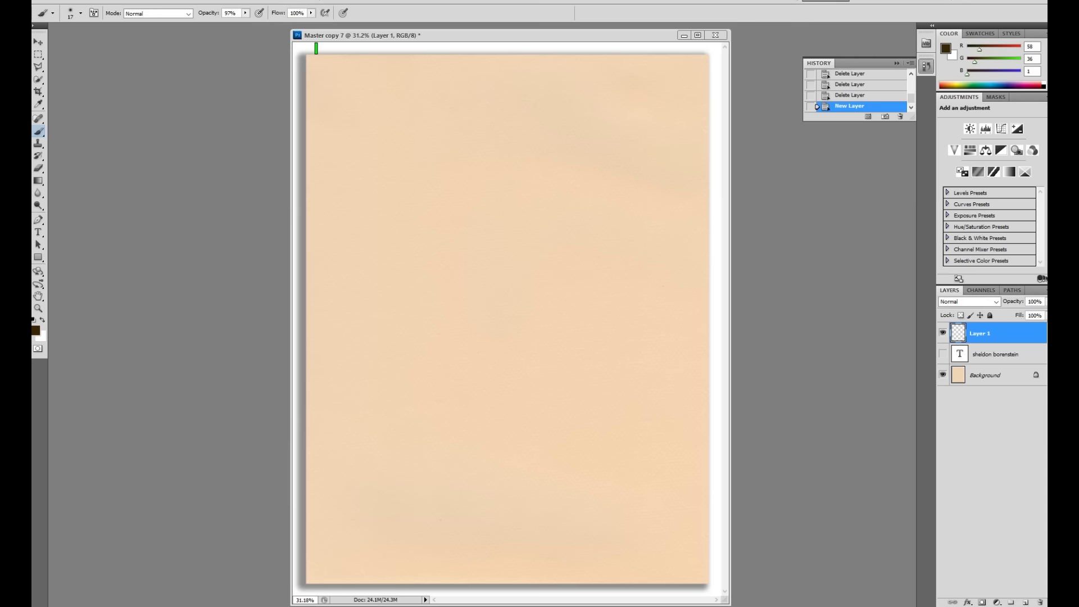
Step: Set the foreground colour to dark brown #412603
drag(627, 35, 668, 32)
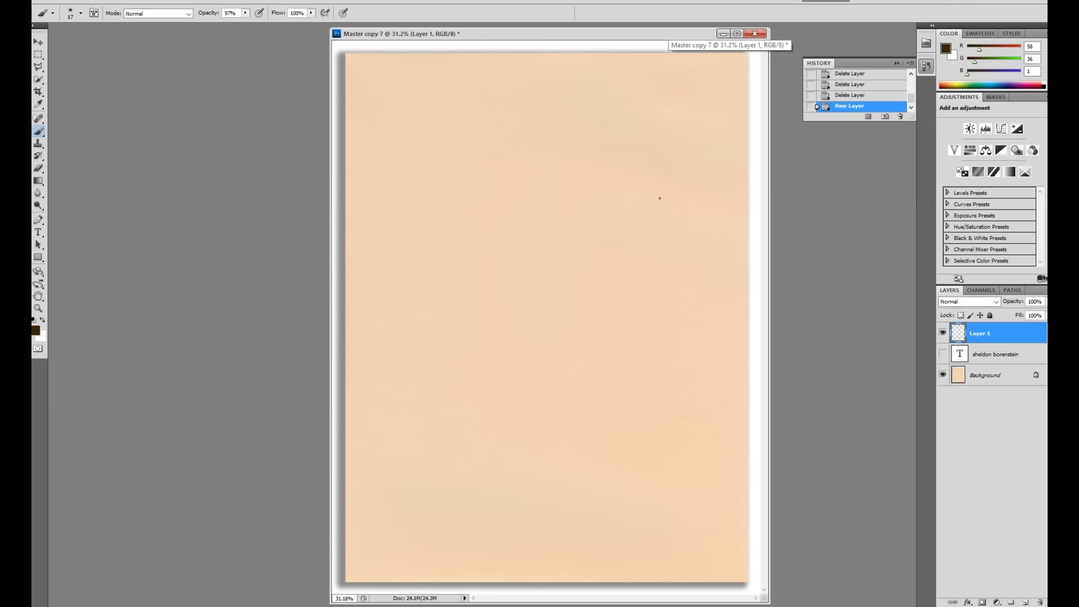
drag(648, 35, 629, 32)
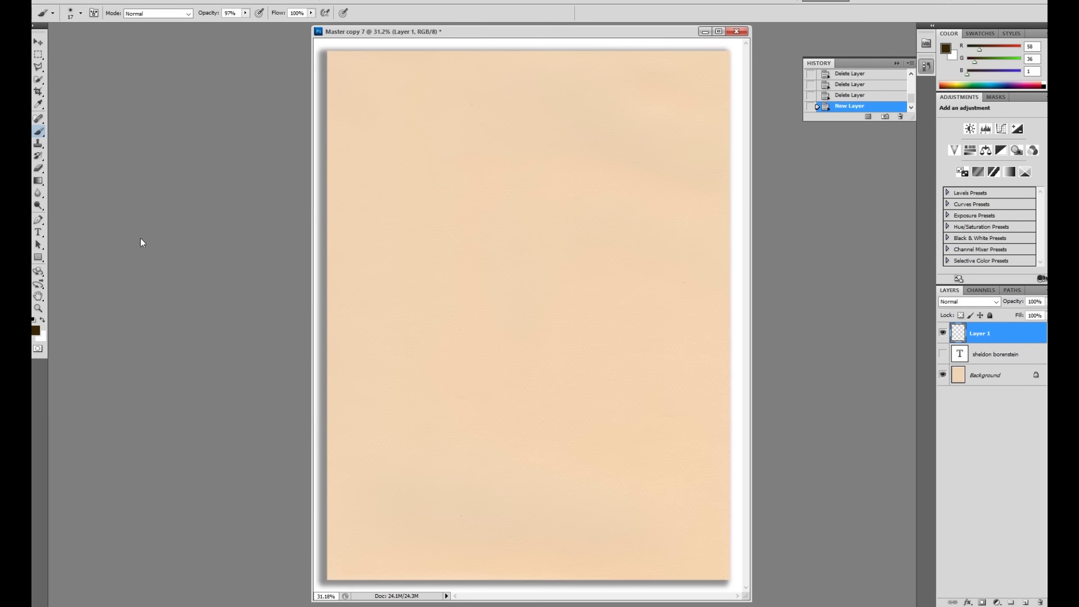
click(36, 330)
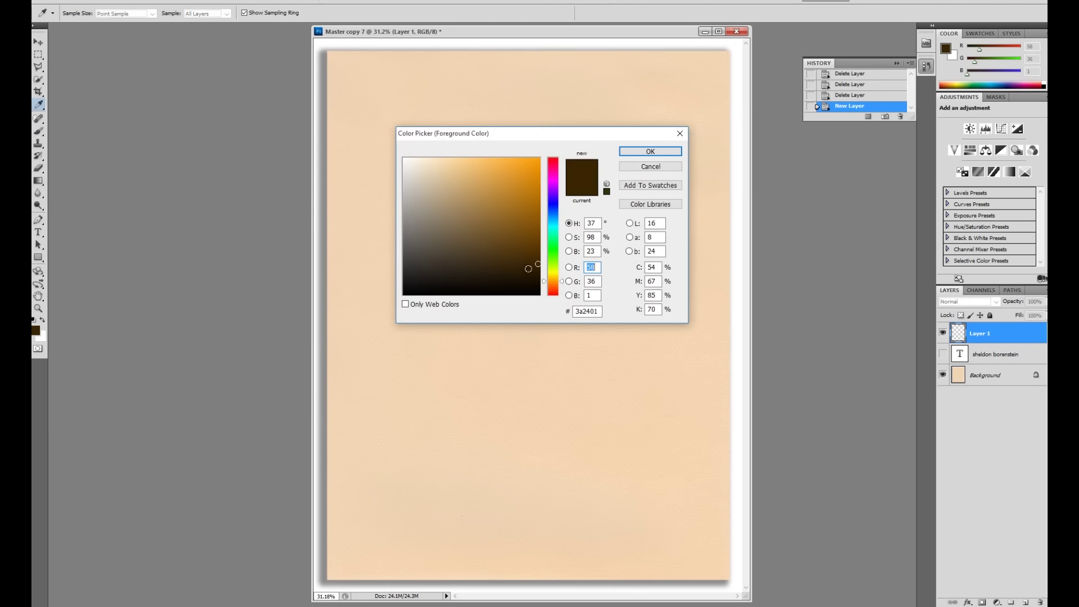
click(554, 283)
click(534, 263)
click(650, 151)
Step: Lower brush opacity to 14% and confirm a soft 17 px brush with 0% hardness
click(245, 13)
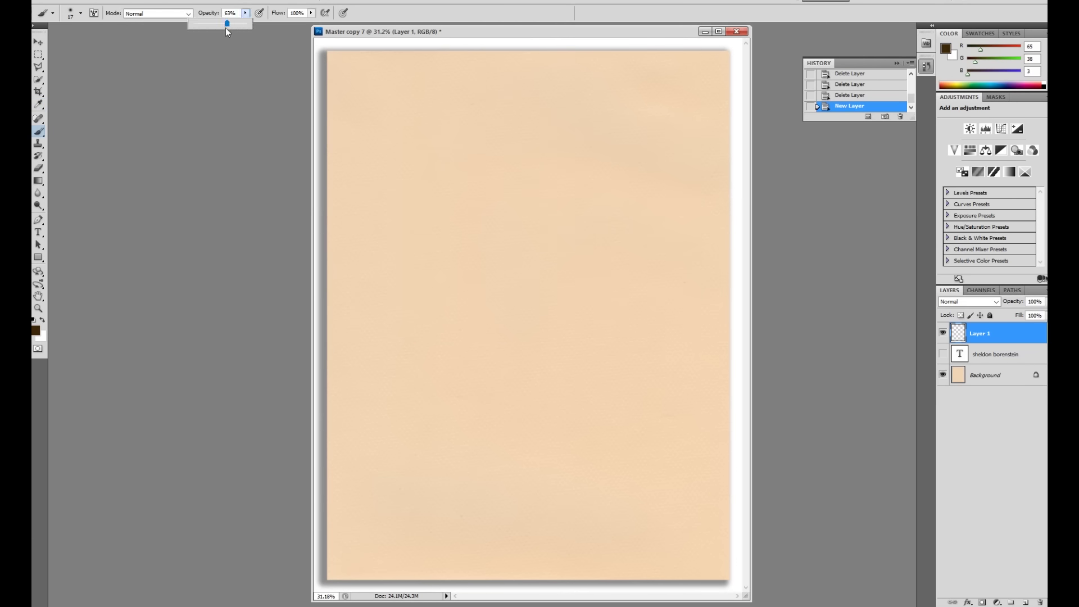
drag(513, 32, 500, 34)
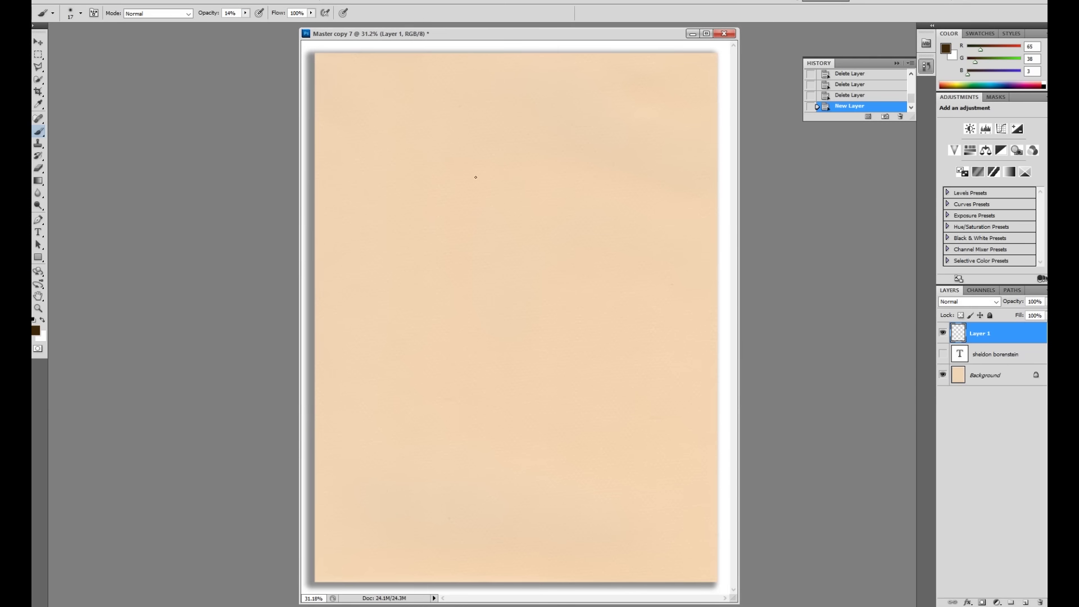
right_click(494, 183)
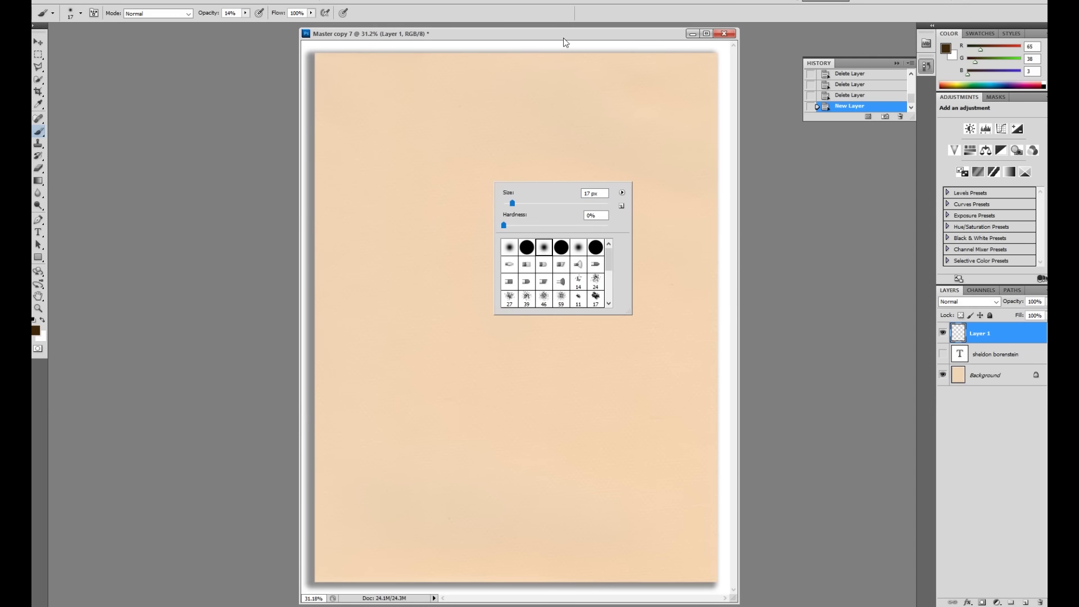
click(594, 71)
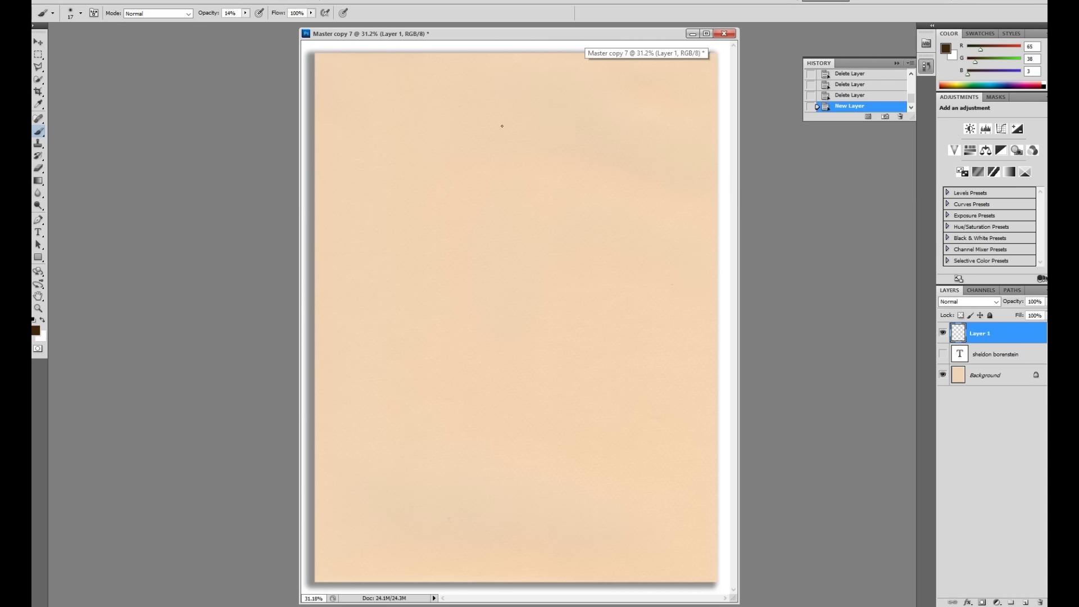
Step: Make the first faint brown marks for the head and lower figure
drag(498, 125, 495, 135)
drag(498, 123, 494, 135)
mouse_move(499, 123)
mouse_down()
mouse_move(495, 136)
mouse_move(524, 131)
mouse_up()
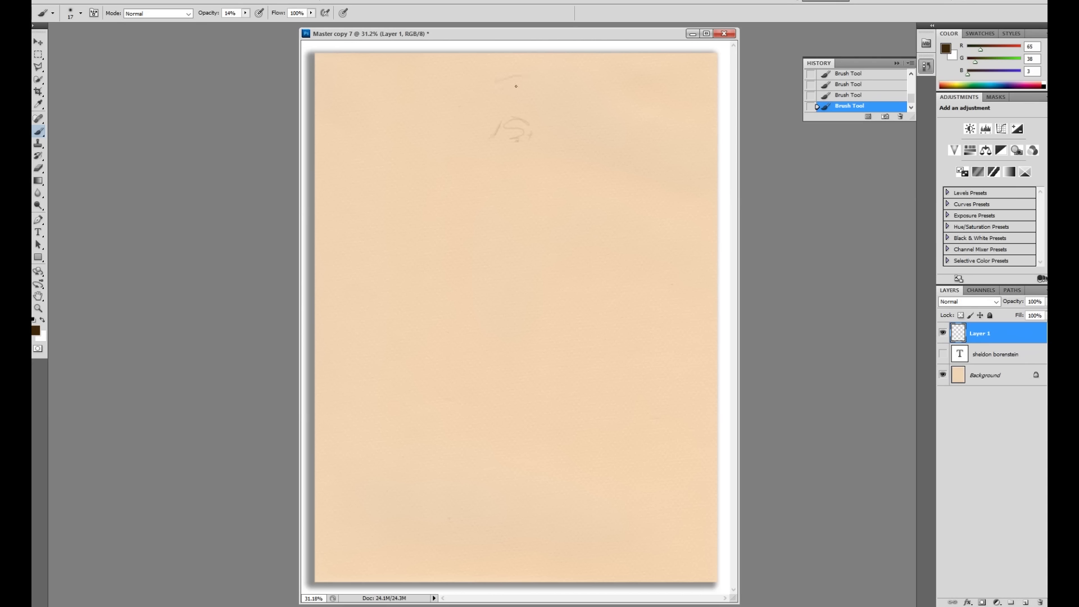
drag(496, 154, 484, 164)
drag(509, 272, 486, 293)
Step: Rough in the head and back outline, lower body and vertical leg lines
drag(531, 135, 512, 145)
mouse_move(444, 200)
mouse_down()
mouse_move(448, 242)
mouse_move(452, 219)
mouse_up()
mouse_move(520, 330)
mouse_down()
mouse_move(486, 339)
mouse_move(493, 393)
mouse_up()
drag(468, 349, 477, 413)
drag(529, 133, 529, 145)
mouse_move(549, 93)
mouse_down()
mouse_move(544, 105)
mouse_move(491, 87)
mouse_up()
Step: Erase stray marks at the top of the head, raising opacity to 33%
drag(556, 97, 552, 94)
drag(549, 94, 548, 91)
click(246, 13)
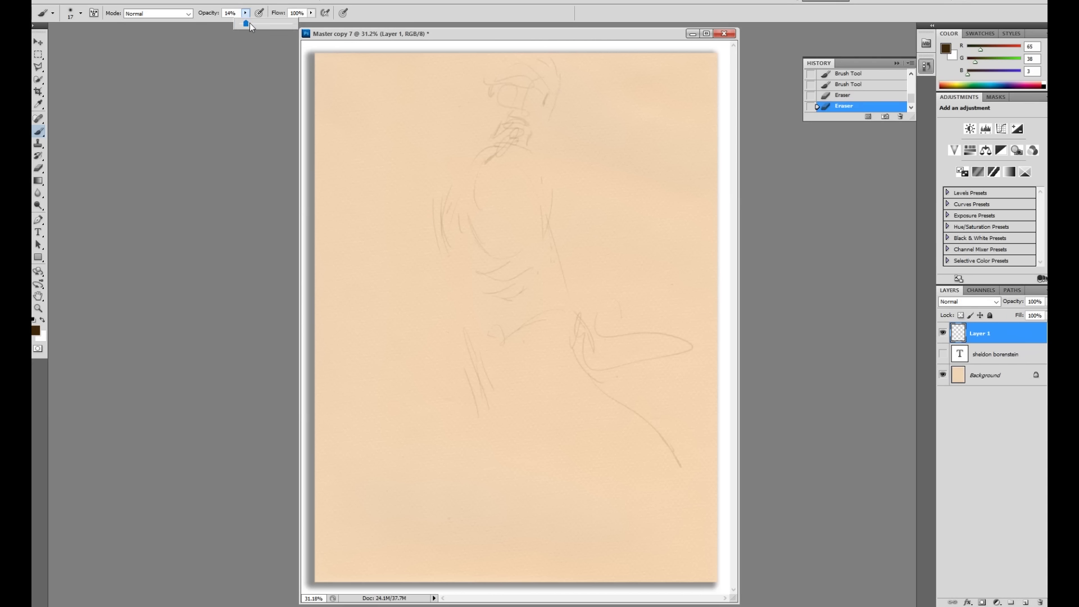
click(573, 94)
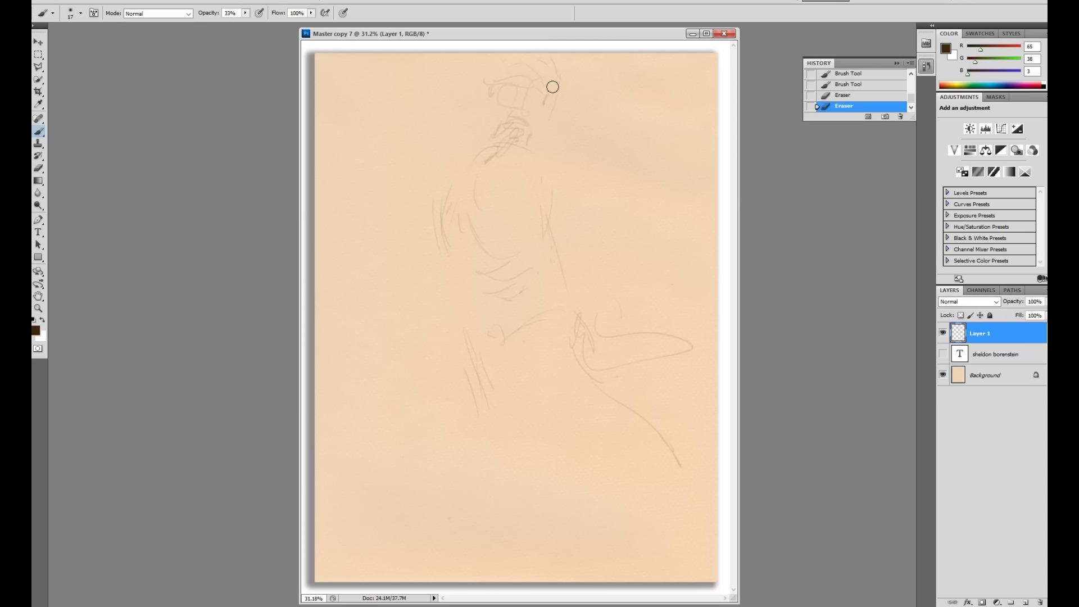
drag(544, 96, 548, 94)
Step: Add hair marks, then shade the right side of the hair at 13% opacity
mouse_move(522, 119)
mouse_down()
mouse_move(555, 117)
mouse_move(551, 132)
mouse_up()
drag(557, 125, 553, 131)
click(245, 13)
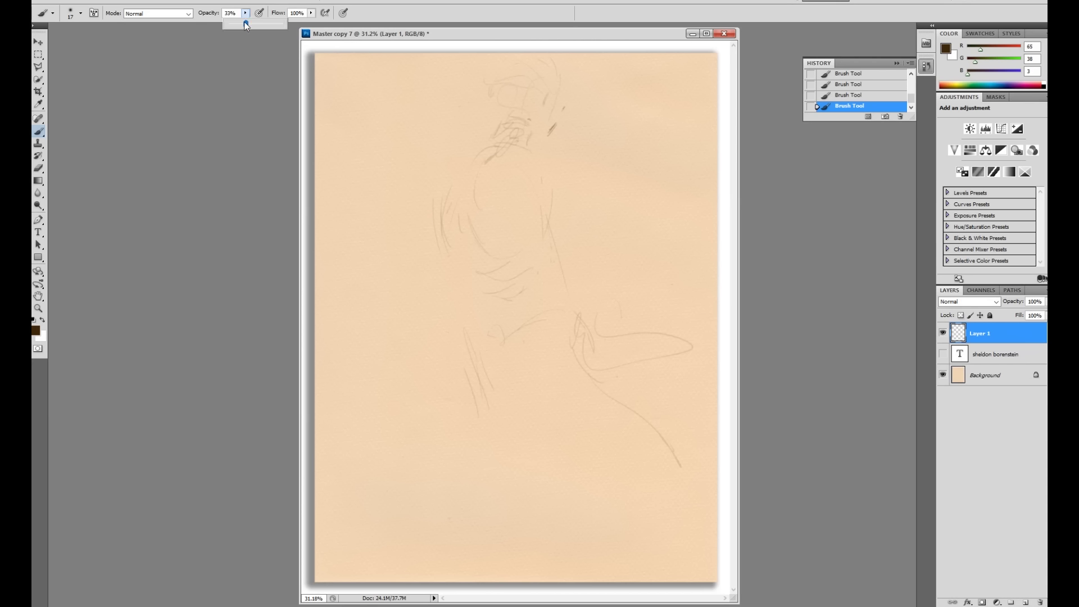
click(565, 105)
drag(566, 89, 567, 76)
mouse_move(573, 115)
mouse_down()
mouse_move(546, 142)
mouse_move(545, 111)
mouse_move(563, 133)
mouse_move(564, 122)
mouse_move(527, 141)
mouse_move(498, 125)
mouse_move(482, 143)
mouse_up()
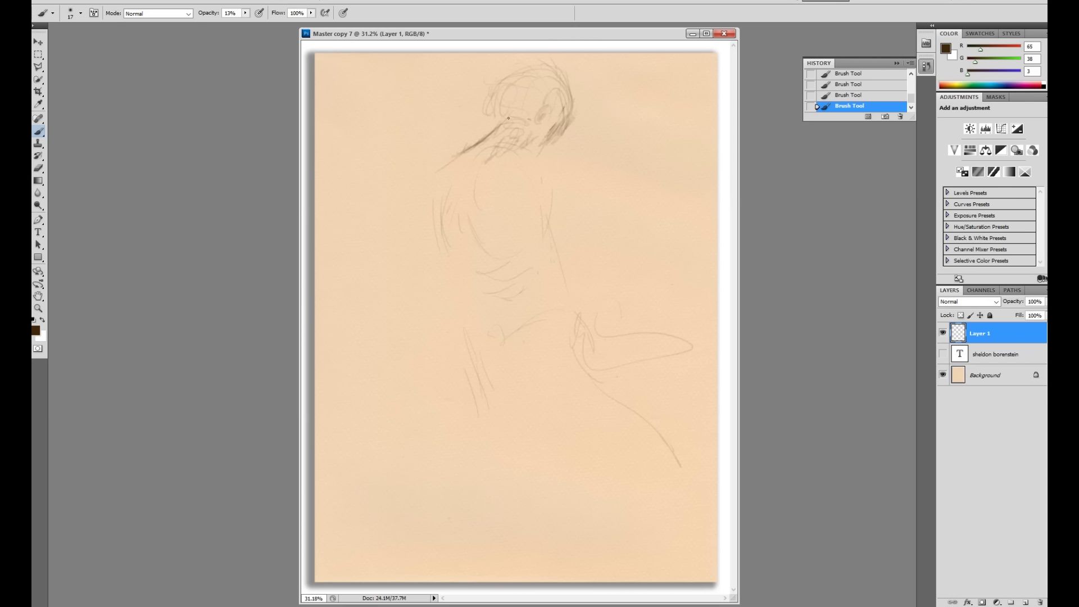
Step: Hatch the hair and darken the arm, back and lower torso contours
mouse_move(531, 137)
mouse_down()
mouse_move(572, 106)
mouse_move(551, 146)
mouse_move(485, 150)
mouse_move(462, 179)
mouse_up()
drag(472, 149, 440, 198)
drag(439, 216, 436, 241)
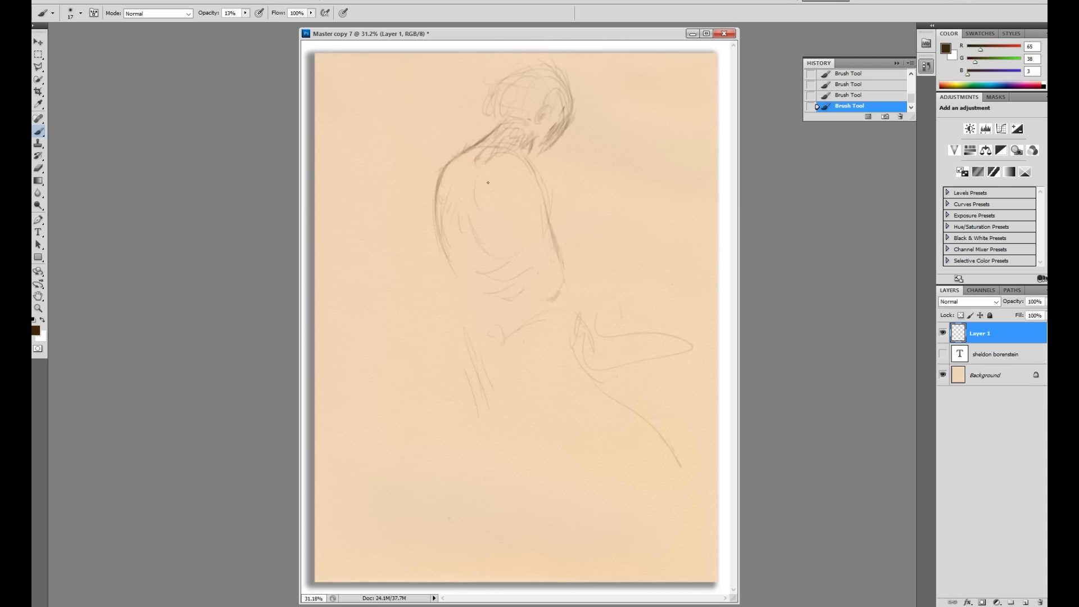
drag(471, 252, 466, 234)
drag(548, 299, 563, 283)
drag(488, 291, 484, 278)
Step: Draw the leg lines, hip curve and long diagonal toward the lower right
mouse_move(434, 605)
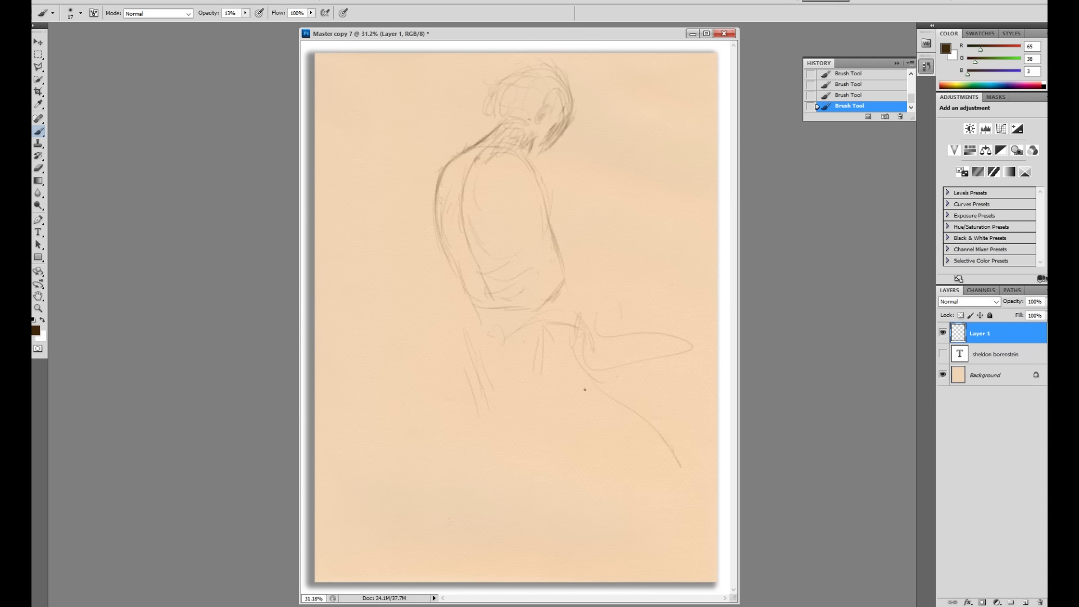
drag(469, 400, 472, 364)
drag(542, 370, 543, 388)
mouse_move(548, 311)
mouse_down()
mouse_move(570, 332)
mouse_move(549, 327)
mouse_move(582, 333)
mouse_move(584, 407)
mouse_up()
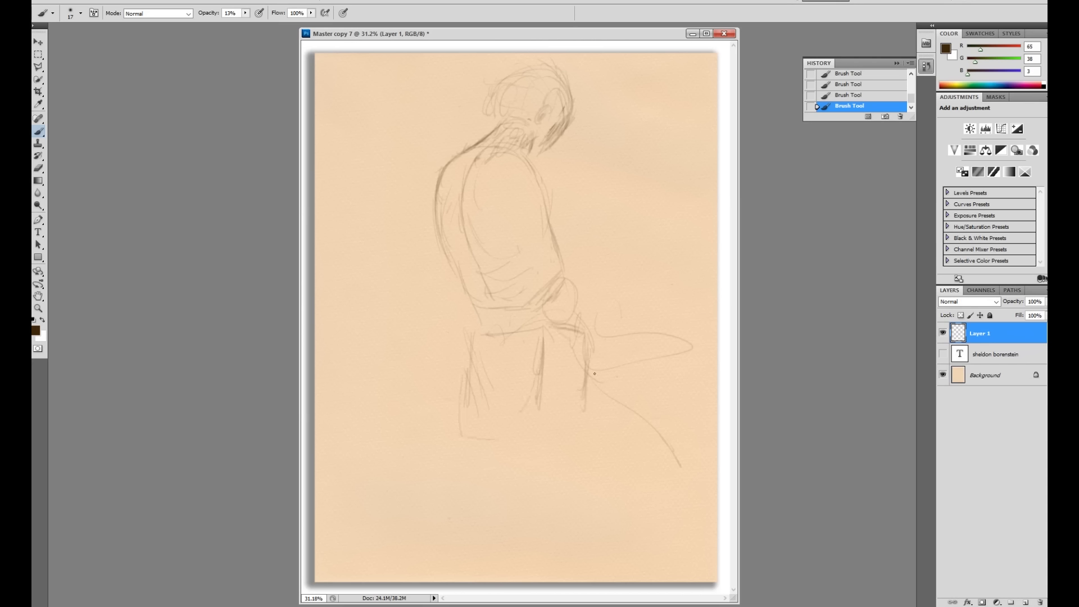
drag(601, 386, 685, 475)
drag(592, 404, 592, 424)
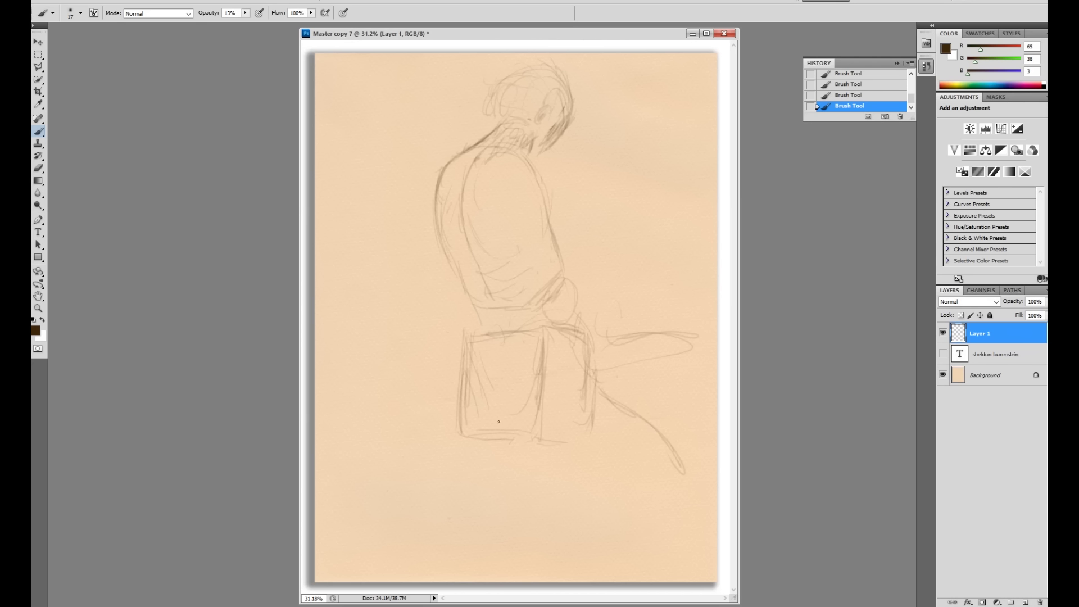
Step: Add diagonals and a vertical line inside the box seat and extend the lower diagonal
drag(603, 400, 640, 441)
mouse_move(482, 407)
mouse_down()
mouse_move(489, 363)
mouse_move(555, 455)
mouse_up()
drag(504, 388, 529, 414)
drag(502, 370, 504, 433)
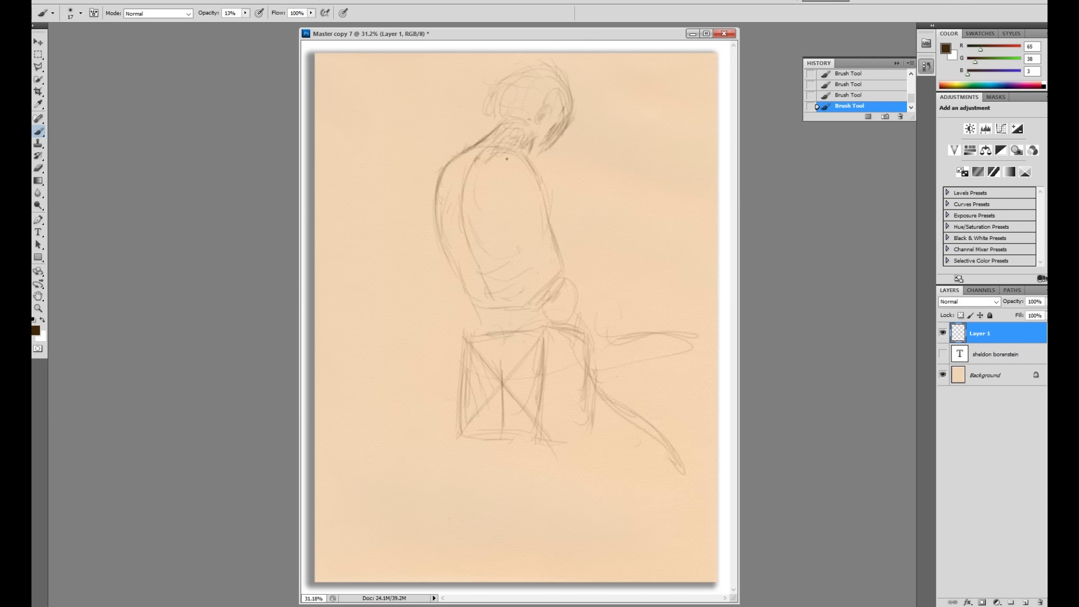
drag(463, 348, 464, 442)
drag(658, 432, 679, 451)
mouse_move(506, 429)
mouse_down()
mouse_move(555, 464)
mouse_move(587, 466)
mouse_up()
Step: Darken the box's bottom, right and left edges, the leg curve and waistline
mouse_move(610, 415)
mouse_down()
mouse_move(607, 453)
mouse_move(609, 422)
mouse_up()
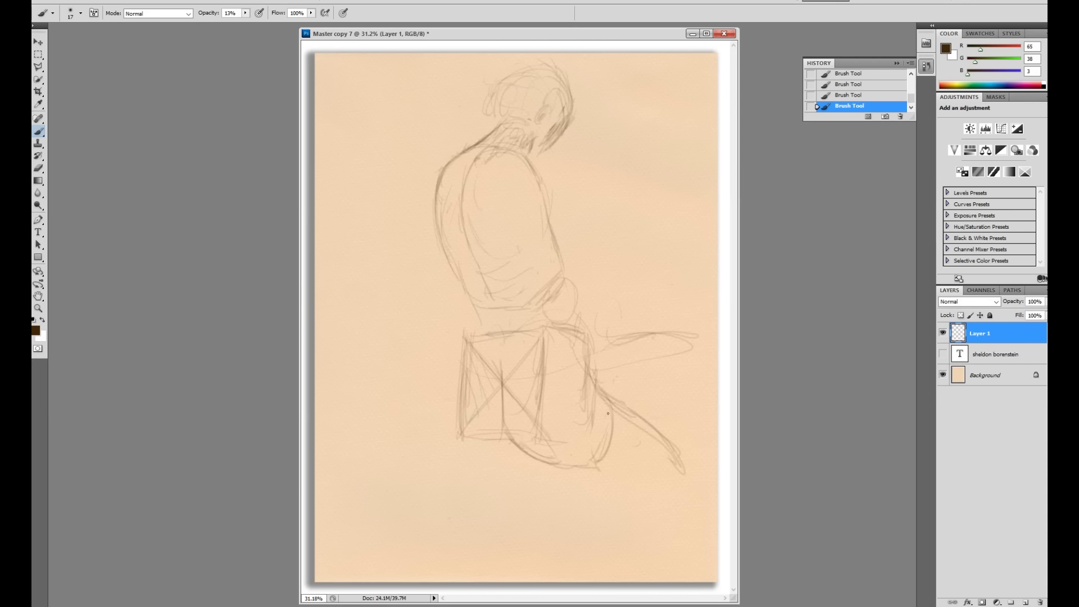
mouse_move(587, 459)
mouse_down()
mouse_move(608, 426)
mouse_move(581, 469)
mouse_up()
mouse_move(460, 417)
mouse_down()
mouse_move(504, 437)
mouse_move(460, 420)
mouse_move(509, 441)
mouse_up()
mouse_move(585, 358)
mouse_down()
mouse_move(587, 381)
mouse_move(584, 343)
mouse_up()
drag(464, 342, 465, 406)
mouse_move(562, 252)
mouse_down()
mouse_move(564, 275)
mouse_move(510, 308)
mouse_move(493, 304)
mouse_up()
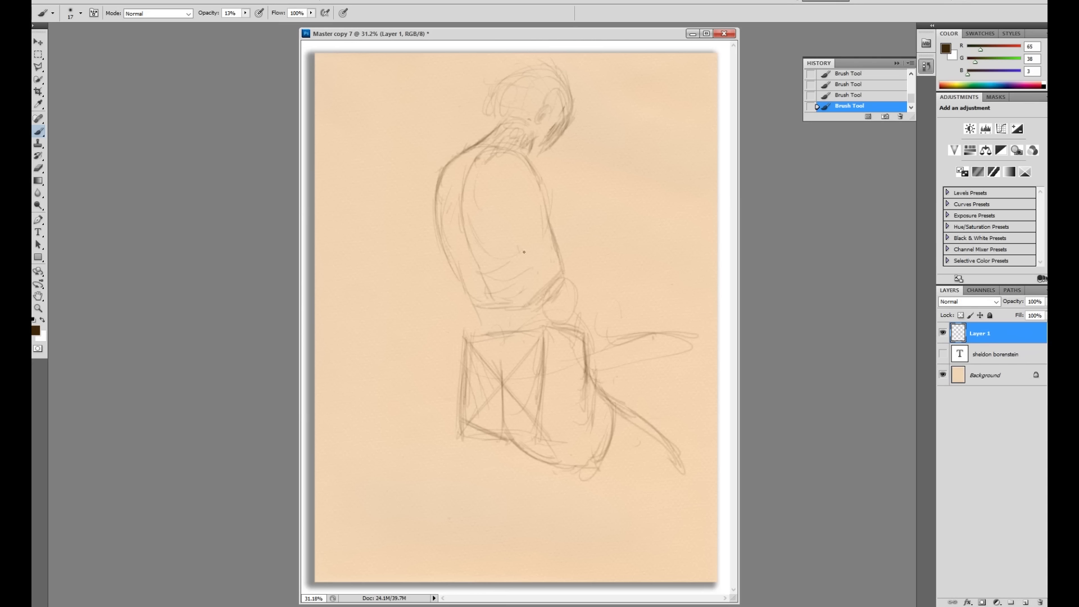
drag(464, 356, 459, 429)
Step: At 22% opacity, draw the shoulder line and vertical strokes down the back
click(246, 13)
click(526, 162)
drag(569, 160, 523, 161)
drag(562, 161, 577, 163)
mouse_move(562, 162)
mouse_down()
mouse_move(491, 164)
mouse_move(495, 224)
mouse_up()
drag(490, 171, 491, 236)
Step: Sketch the raised right arm and forearm with diagonal lines and a curl below
drag(566, 194, 564, 186)
mouse_move(613, 220)
mouse_down()
mouse_move(550, 200)
mouse_move(593, 256)
mouse_up()
drag(591, 186, 616, 237)
drag(561, 215, 593, 259)
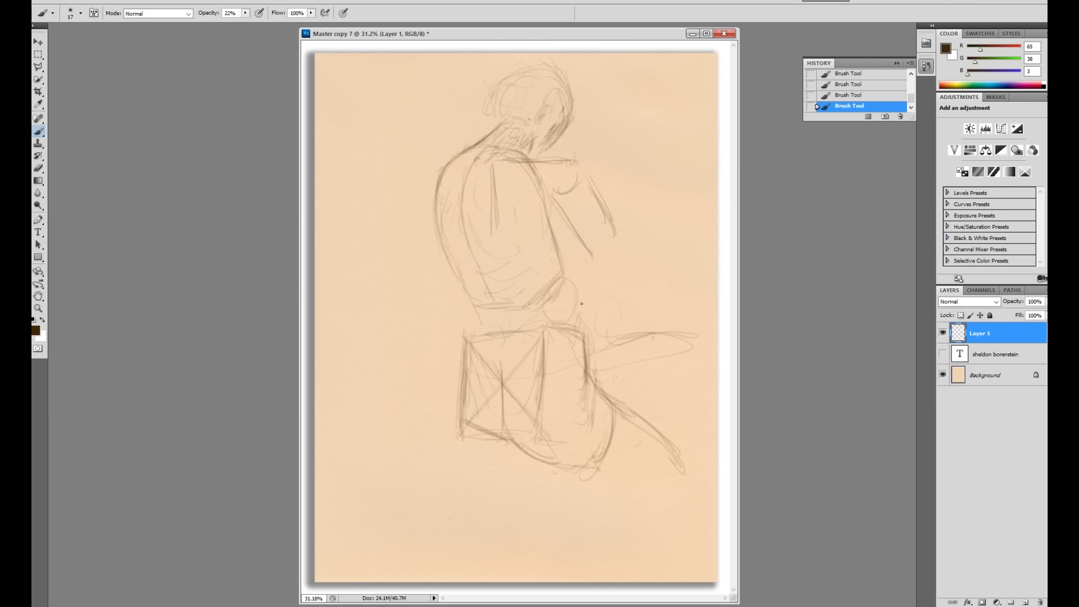
drag(621, 228, 602, 247)
Step: Strengthen the left shoulder top and the back edge below it
mouse_move(457, 147)
mouse_down()
mouse_move(462, 158)
mouse_move(454, 148)
mouse_up()
drag(456, 184, 452, 195)
mouse_move(460, 156)
mouse_down()
mouse_move(434, 153)
mouse_move(430, 220)
mouse_move(447, 215)
mouse_up()
mouse_move(431, 153)
mouse_down()
mouse_move(453, 144)
mouse_move(426, 183)
mouse_move(457, 164)
mouse_move(447, 213)
mouse_up()
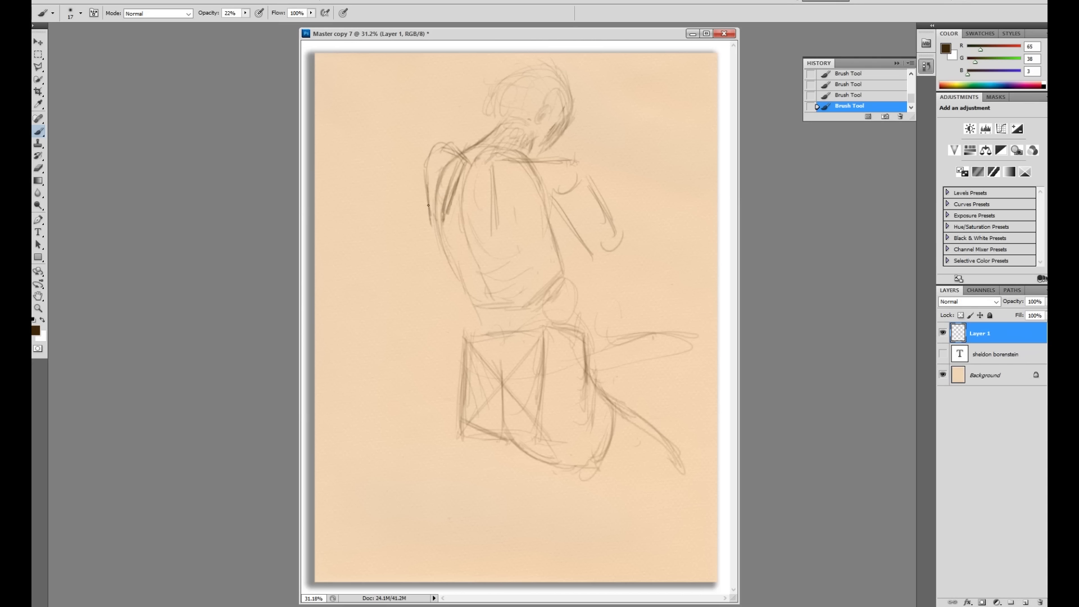
mouse_move(433, 144)
mouse_down()
mouse_move(457, 154)
mouse_move(450, 172)
mouse_move(433, 150)
mouse_move(423, 189)
mouse_up()
mouse_move(454, 150)
mouse_down()
mouse_move(529, 125)
mouse_move(534, 157)
mouse_up()
Step: Reinforce the forearm lines and darken both sides of the back
drag(586, 176, 617, 233)
drag(564, 212, 599, 271)
drag(591, 185, 626, 244)
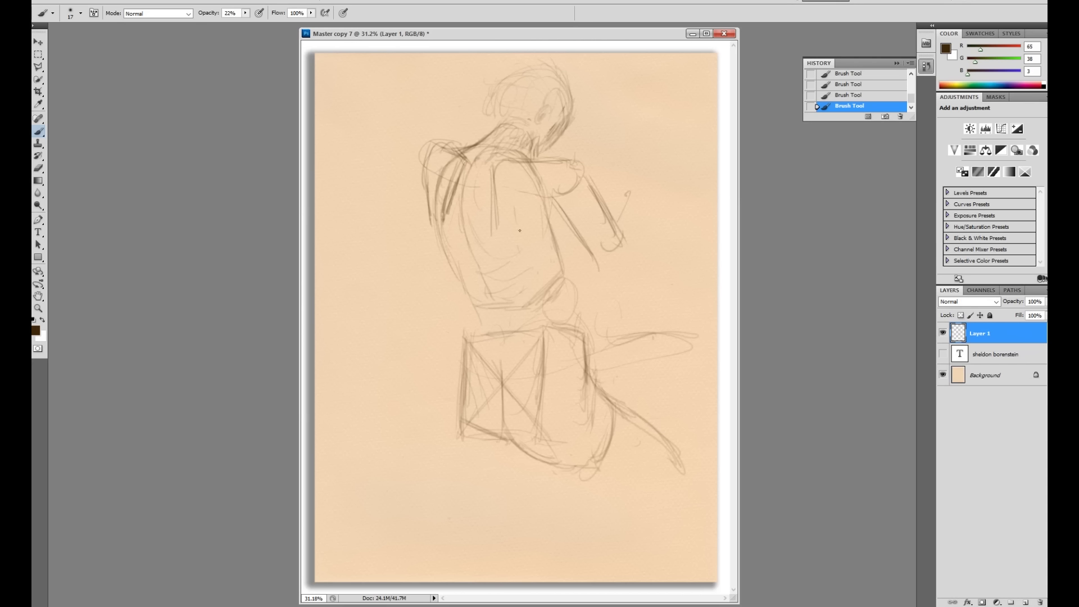
drag(453, 193, 436, 240)
mouse_move(551, 203)
mouse_down()
mouse_move(579, 239)
mouse_move(554, 246)
mouse_up()
Step: Add Layer 2 and draw red guide lines around the shoulder and arm
click(1024, 602)
click(36, 330)
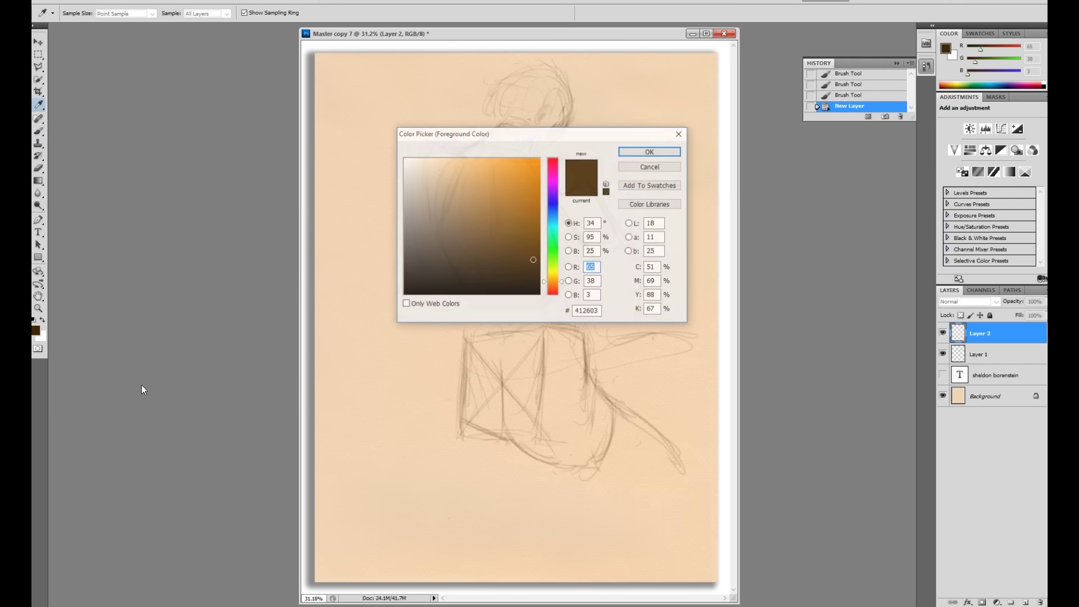
click(551, 162)
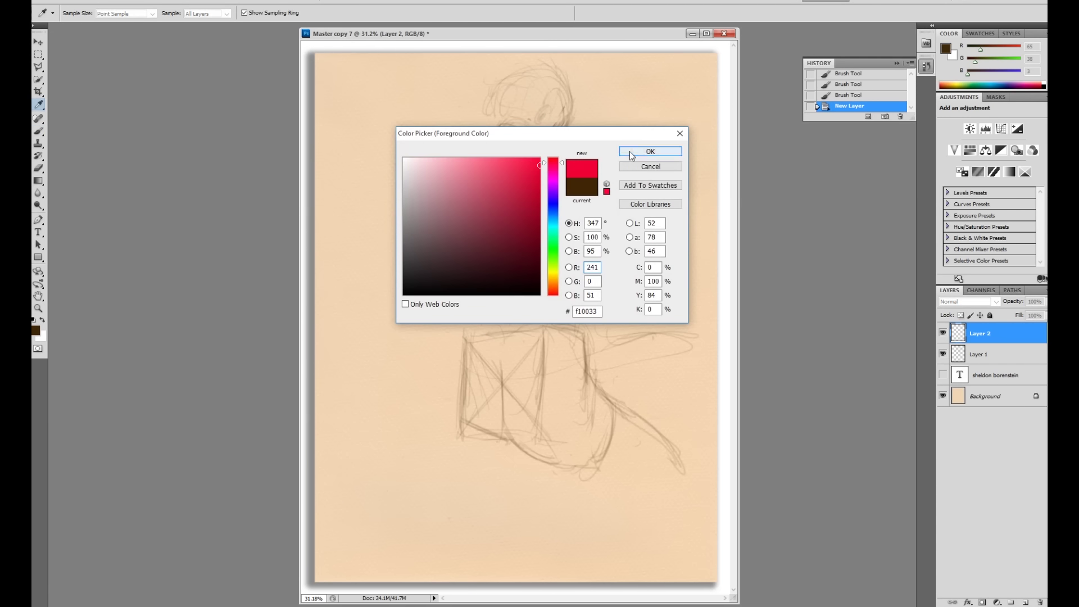
click(630, 152)
key(b)
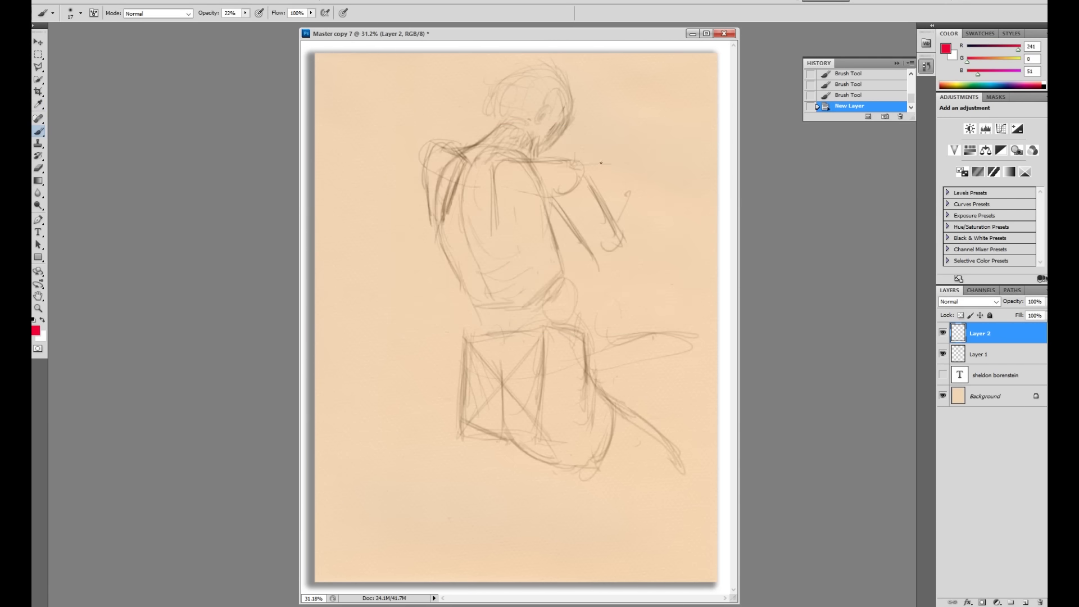
drag(635, 162, 558, 165)
drag(559, 198, 639, 196)
drag(494, 164, 492, 232)
mouse_move(543, 197)
mouse_down()
mouse_move(510, 230)
mouse_move(489, 189)
mouse_up()
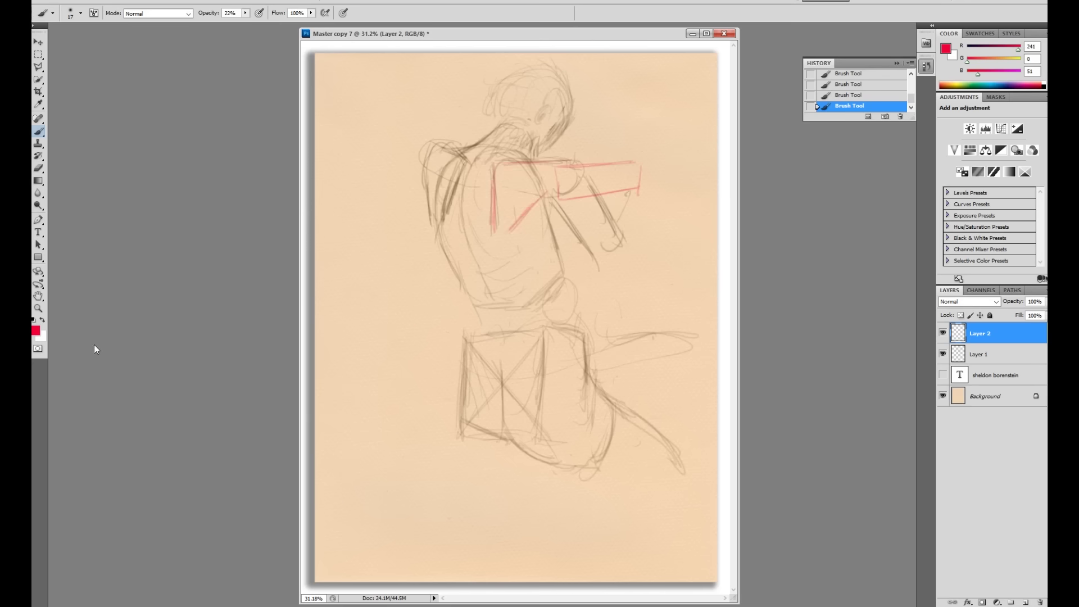
Step: Switch to blue-violet (R35 G14 B238) and trace the violin line past the shoulder
click(35, 331)
click(554, 203)
click(528, 167)
click(650, 151)
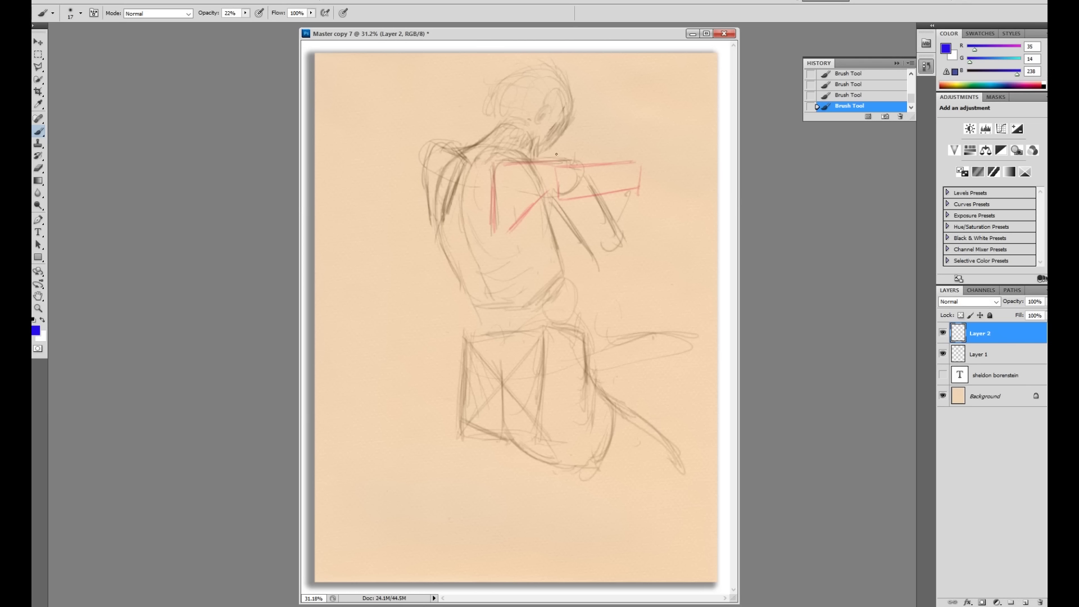
drag(615, 124, 512, 178)
drag(565, 148, 520, 172)
mouse_move(591, 136)
mouse_down()
mouse_move(491, 185)
mouse_move(525, 237)
mouse_up()
mouse_move(492, 192)
mouse_down()
mouse_move(534, 242)
mouse_move(543, 178)
mouse_move(531, 240)
mouse_up()
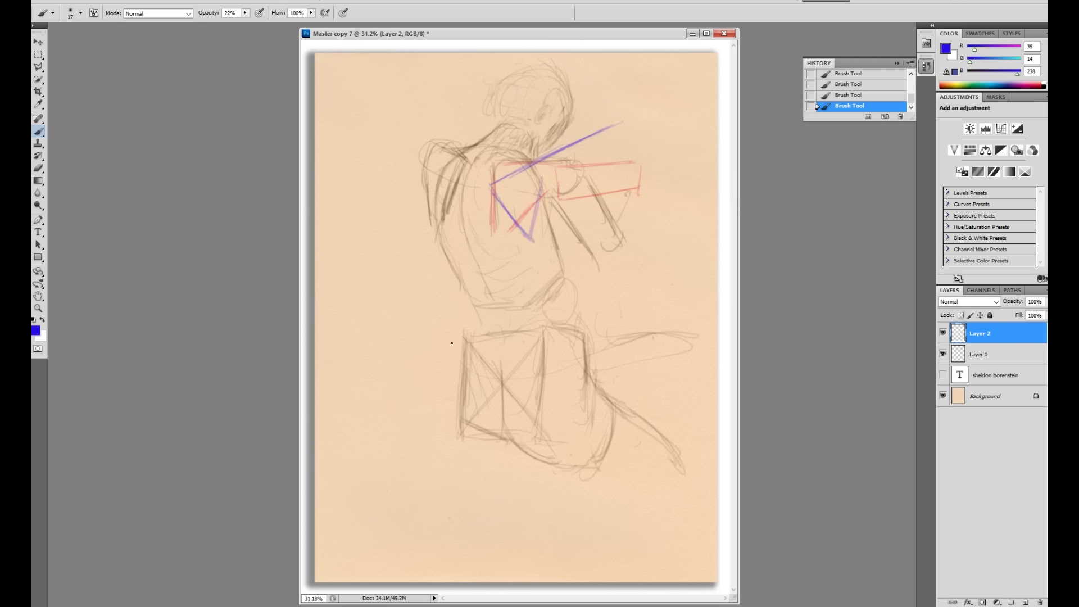
Step: Outline the violin with parallel violet lines and a curled scroll end
drag(545, 159, 563, 181)
drag(617, 144, 563, 184)
mouse_move(555, 147)
mouse_down()
mouse_move(614, 116)
mouse_move(630, 123)
mouse_move(625, 137)
mouse_move(623, 126)
mouse_move(546, 153)
mouse_up()
mouse_move(602, 124)
mouse_down()
mouse_move(558, 148)
mouse_move(617, 129)
mouse_move(616, 148)
mouse_move(547, 161)
mouse_move(556, 179)
mouse_move(533, 204)
mouse_move(545, 184)
mouse_move(532, 233)
mouse_up()
drag(544, 188, 529, 237)
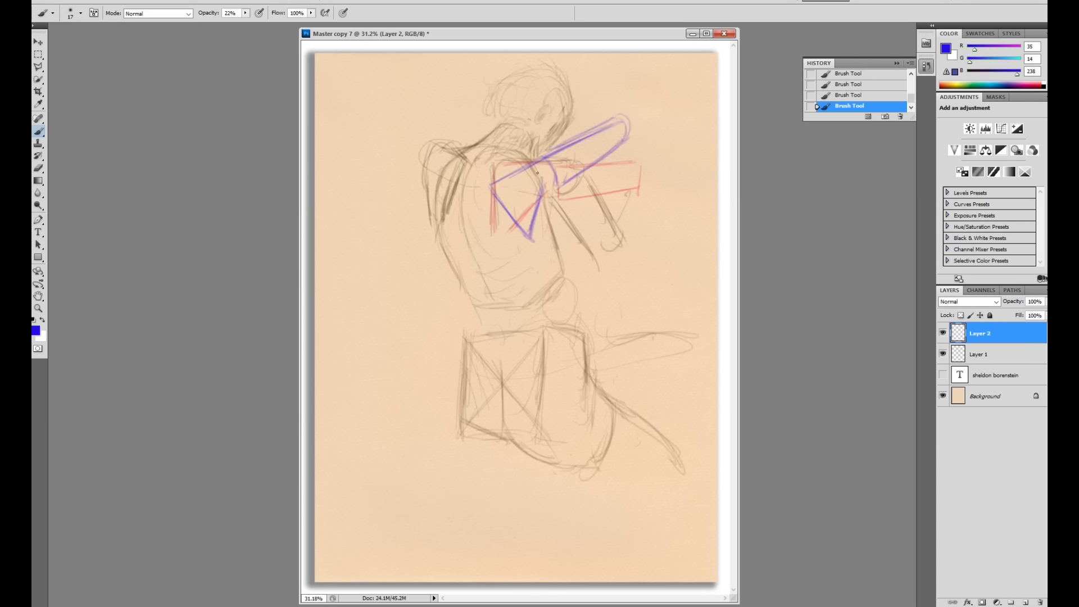
mouse_move(608, 123)
mouse_down()
mouse_move(541, 160)
mouse_move(614, 117)
mouse_move(608, 152)
mouse_move(554, 195)
mouse_up()
drag(558, 150, 491, 186)
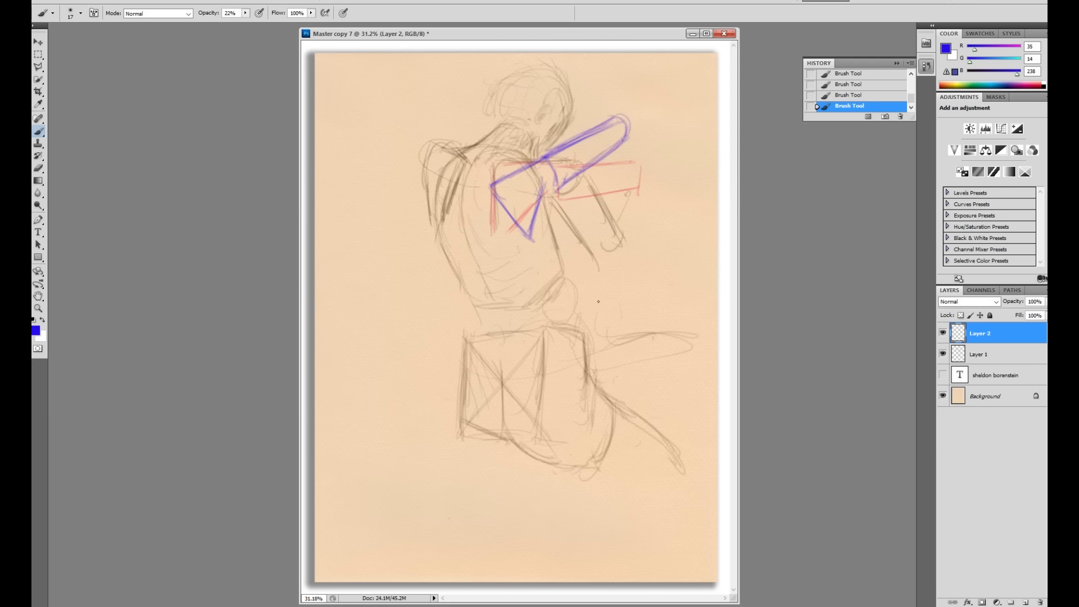
mouse_move(620, 125)
mouse_down()
mouse_move(613, 116)
mouse_move(627, 123)
mouse_move(618, 149)
mouse_move(559, 190)
mouse_up()
drag(603, 125, 505, 180)
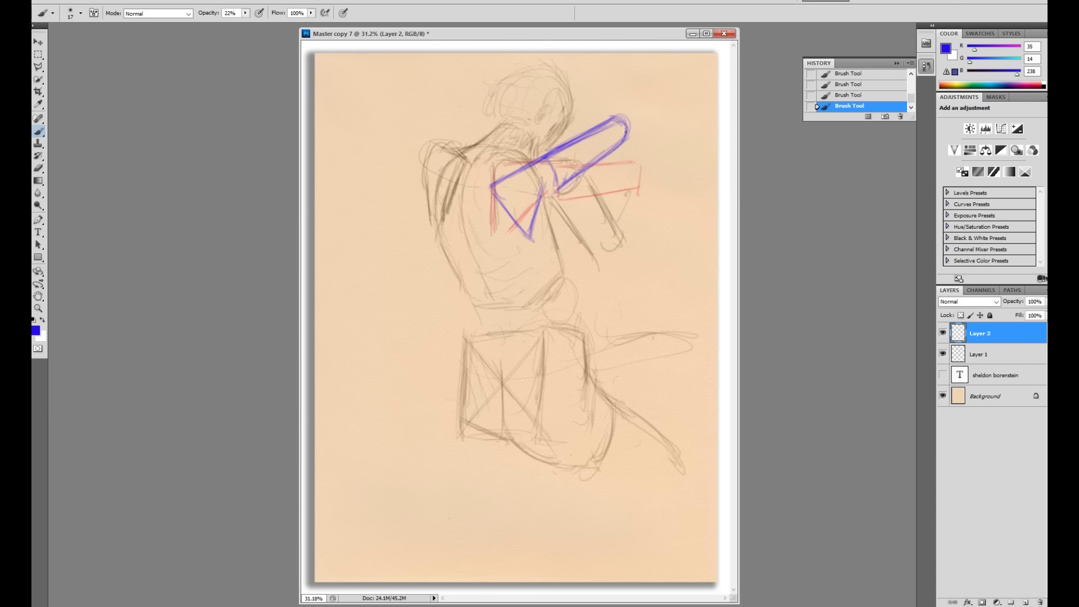
drag(561, 185, 528, 242)
Step: Restroke the violet V below the violin and outline the left shoulder and neck
drag(499, 197, 527, 237)
drag(542, 182, 529, 235)
drag(500, 184, 536, 164)
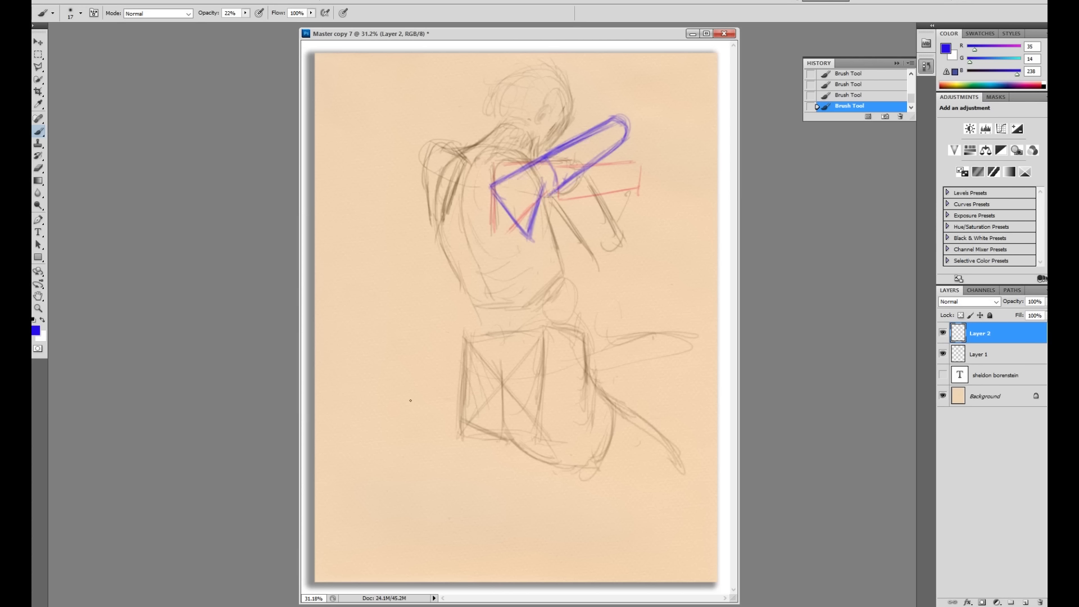
drag(532, 216, 528, 233)
drag(489, 188, 526, 233)
drag(455, 184, 446, 211)
drag(462, 164, 456, 181)
drag(433, 147, 466, 162)
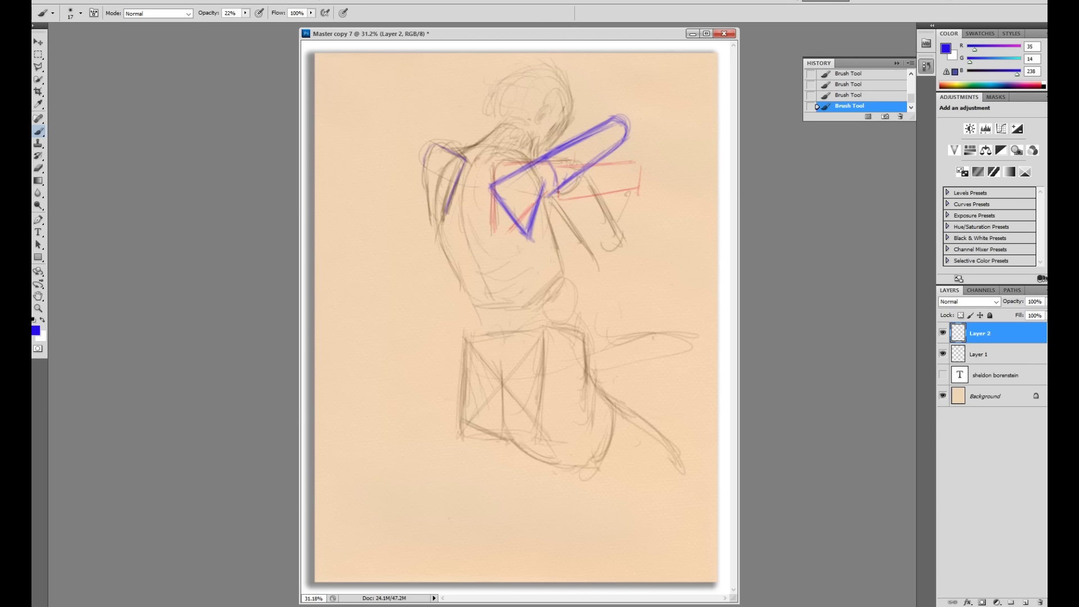
mouse_move(541, 191)
mouse_down()
mouse_move(543, 219)
mouse_move(560, 188)
mouse_move(540, 242)
mouse_move(548, 210)
mouse_move(562, 279)
mouse_move(562, 265)
mouse_move(553, 286)
mouse_up()
drag(528, 133, 537, 156)
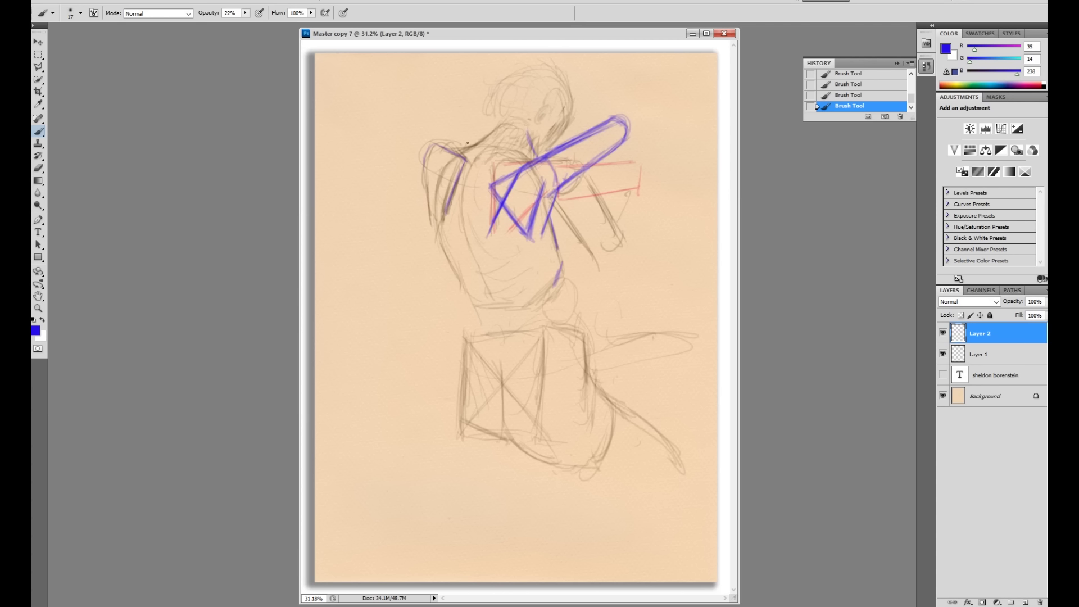
Step: Reinforce the left shoulder and back lines and the lower chest line
mouse_move(452, 142)
mouse_down()
mouse_move(486, 139)
mouse_move(454, 138)
mouse_move(465, 158)
mouse_move(445, 151)
mouse_move(474, 235)
mouse_up()
drag(462, 182, 472, 235)
drag(462, 181, 467, 238)
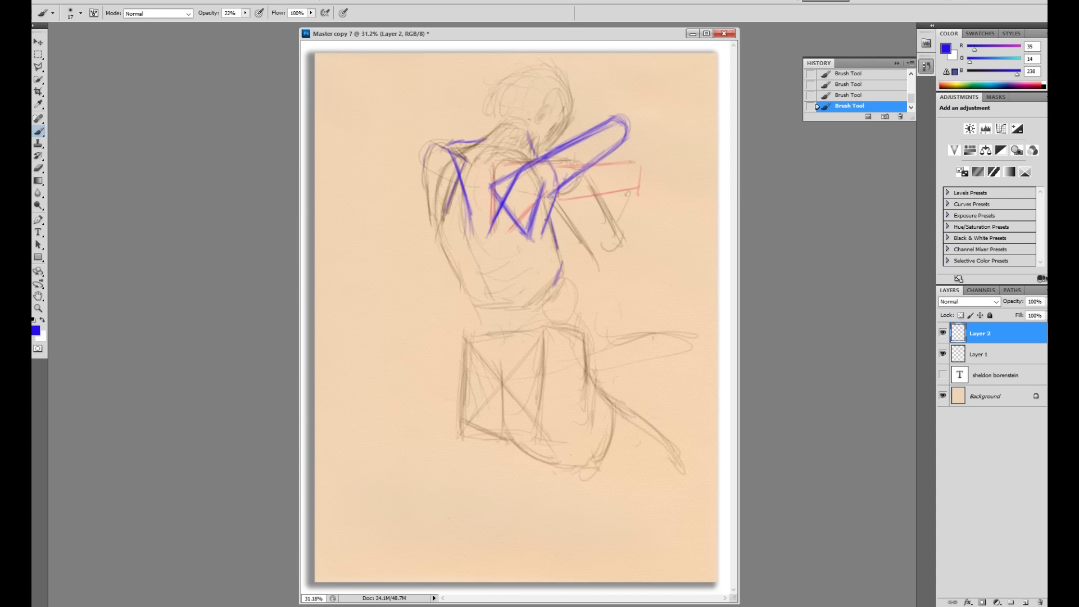
mouse_move(545, 208)
mouse_down()
mouse_move(539, 225)
mouse_move(497, 245)
mouse_up()
drag(425, 184, 467, 239)
mouse_move(550, 202)
mouse_down()
mouse_move(534, 218)
mouse_move(549, 201)
mouse_move(540, 268)
mouse_move(518, 234)
mouse_move(486, 243)
mouse_up()
Step: Trace the left and right torso edges down toward the hip
drag(549, 224, 532, 285)
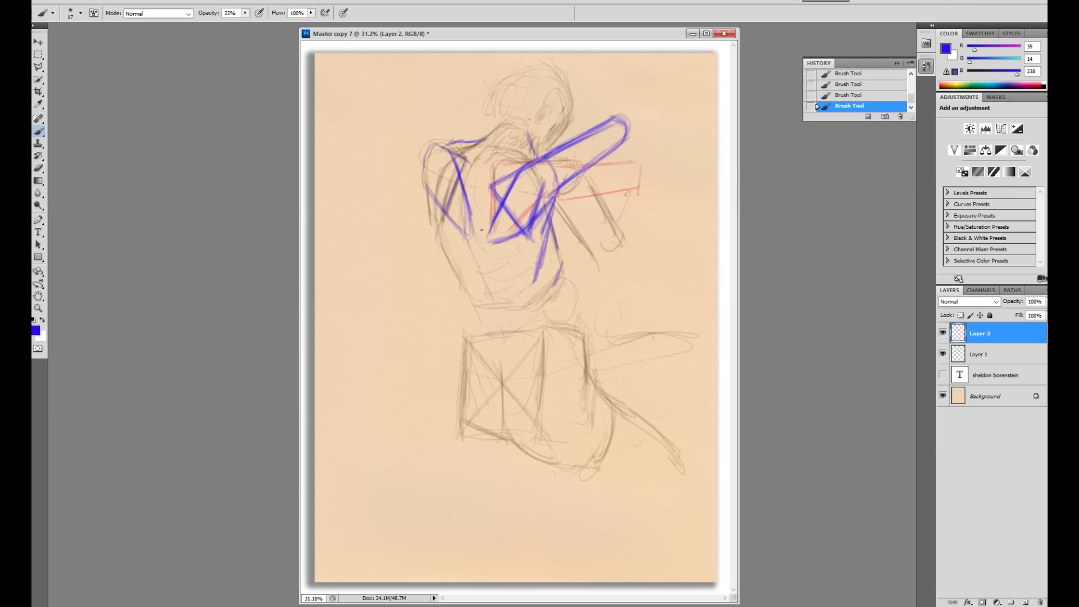
drag(479, 196, 477, 254)
drag(477, 232, 472, 266)
drag(477, 256, 479, 227)
drag(549, 230, 582, 377)
mouse_move(574, 321)
mouse_down()
mouse_move(579, 340)
mouse_move(578, 325)
mouse_up()
drag(561, 280, 573, 310)
mouse_move(572, 311)
mouse_down()
mouse_move(575, 325)
mouse_move(555, 329)
mouse_up()
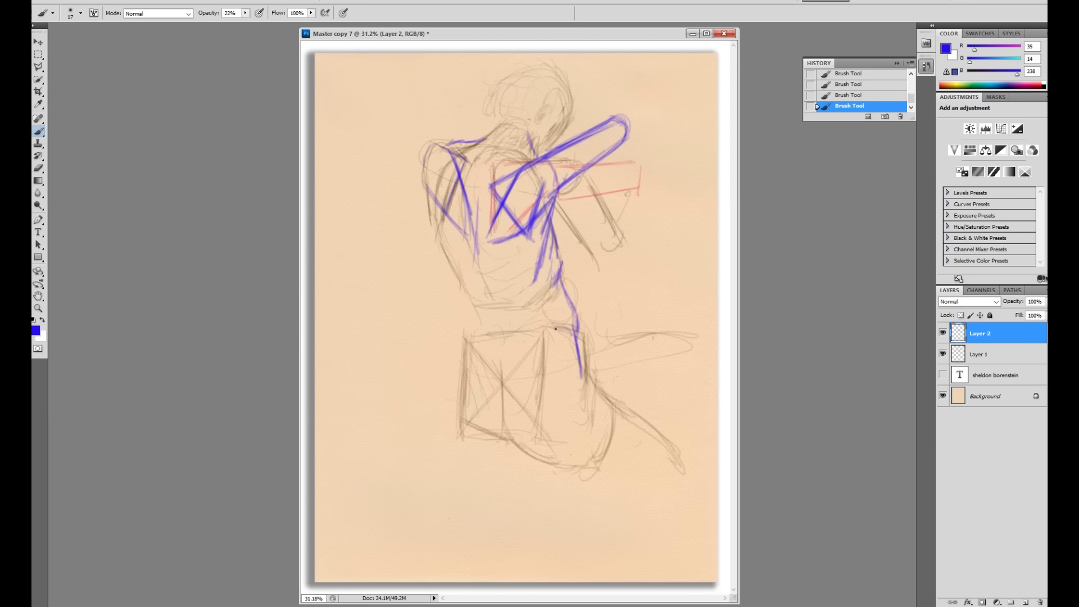
drag(537, 266, 527, 294)
Step: Shade the left shoulder in soft green with a 56 px brush
click(35, 331)
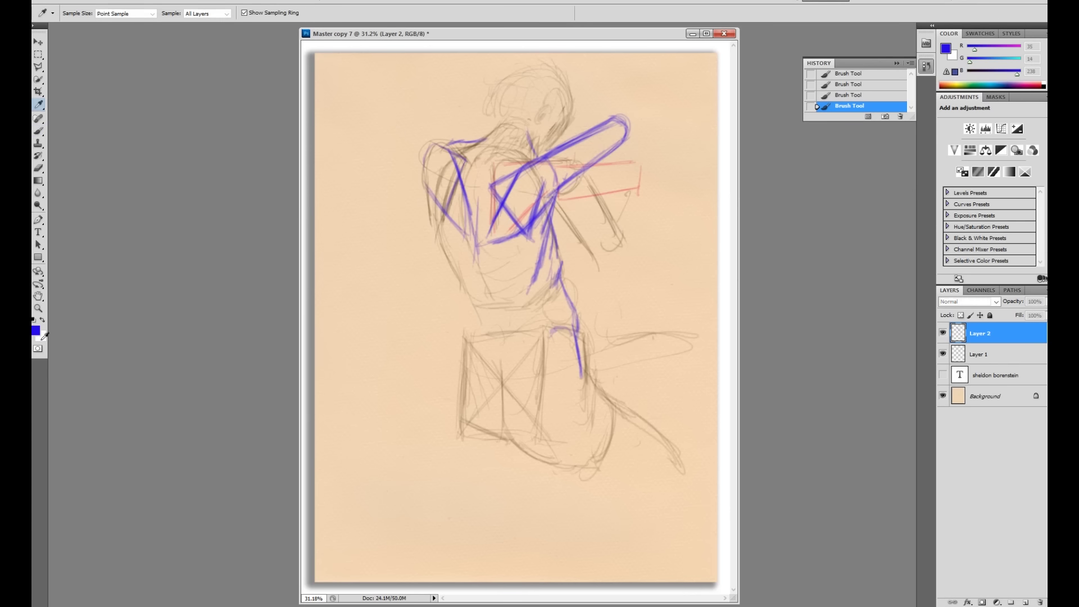
click(534, 192)
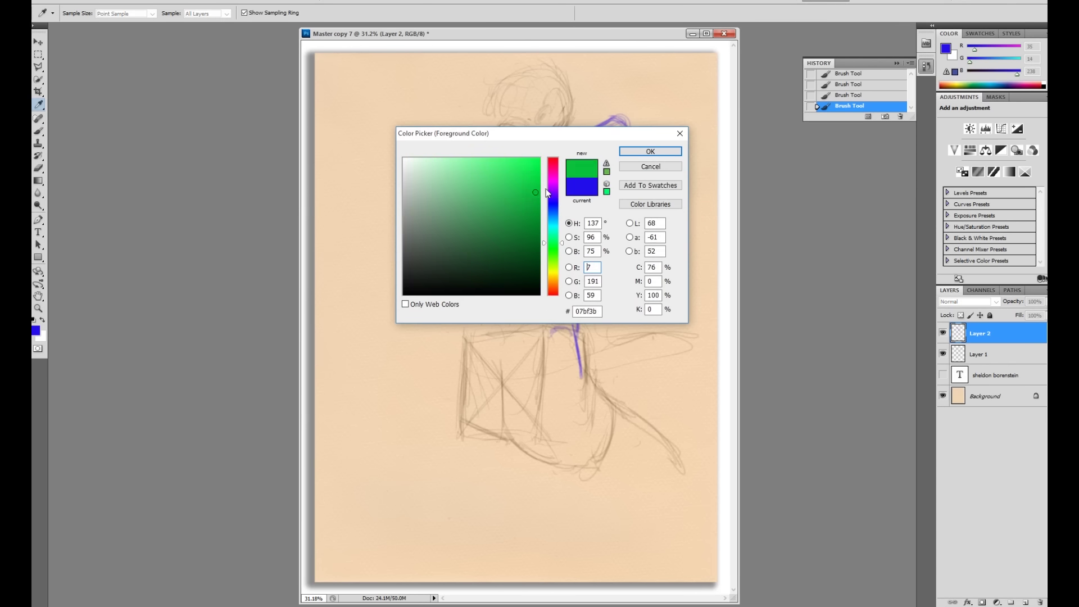
click(650, 151)
right_click(589, 211)
drag(550, 204, 560, 203)
click(481, 144)
mouse_move(481, 144)
mouse_down()
mouse_move(460, 151)
mouse_move(457, 142)
mouse_move(461, 166)
mouse_move(511, 129)
mouse_move(477, 202)
mouse_move(523, 150)
mouse_move(513, 194)
mouse_up()
Step: Block in translucent saturated purple across the mid-back
click(36, 330)
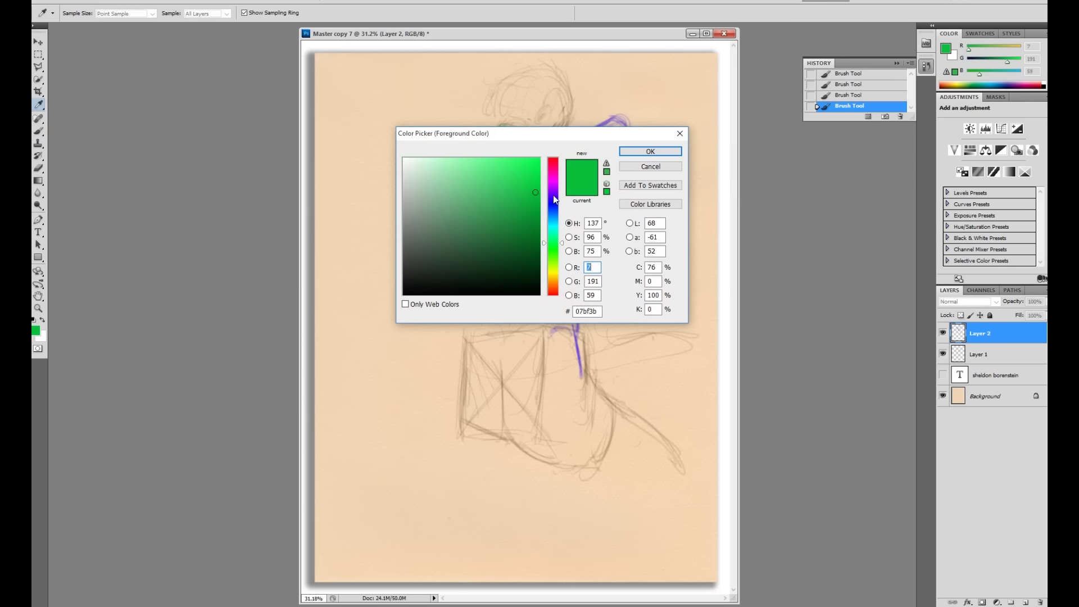
click(554, 186)
click(537, 171)
click(624, 153)
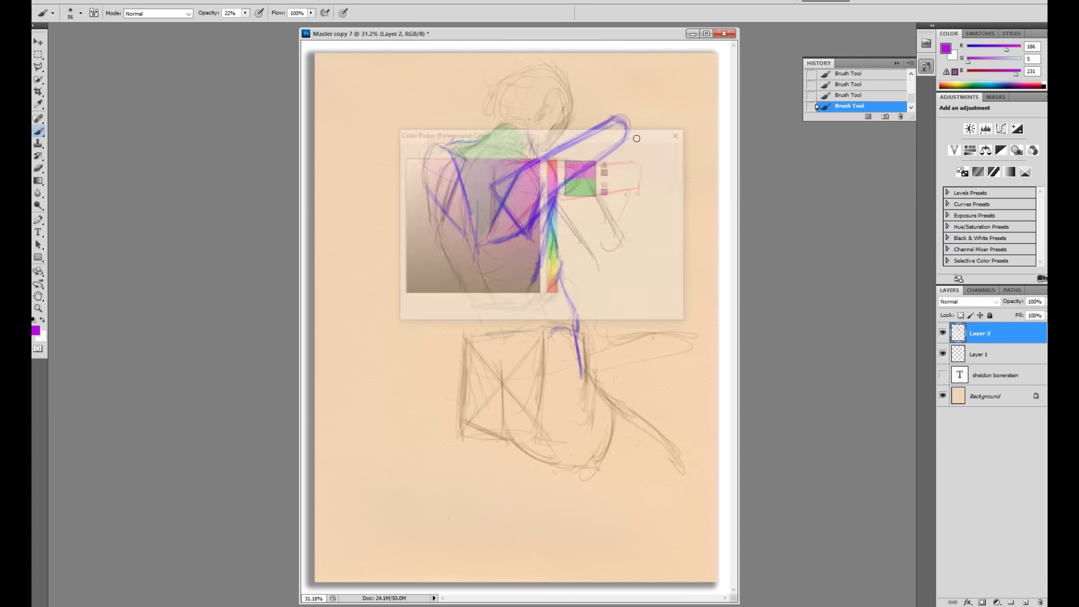
mouse_move(543, 211)
mouse_down()
mouse_move(533, 266)
mouse_move(520, 241)
mouse_move(504, 269)
mouse_move(490, 245)
mouse_move(496, 270)
mouse_move(545, 211)
mouse_move(524, 276)
mouse_move(503, 278)
mouse_move(479, 267)
mouse_up()
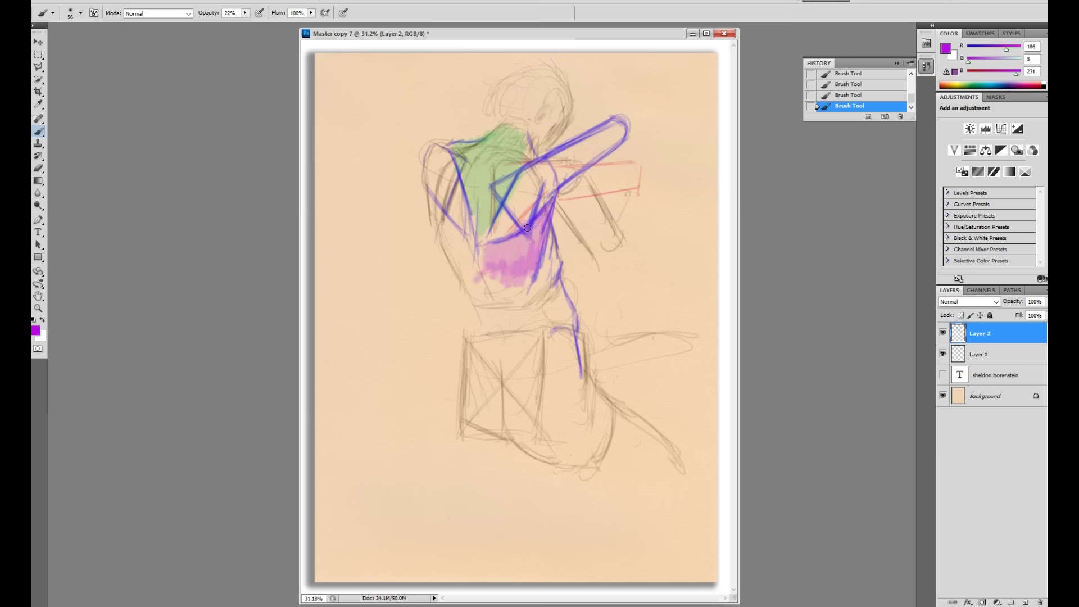
Step: Shade the figure's right side and hip in deep orange (cf7501)
click(36, 331)
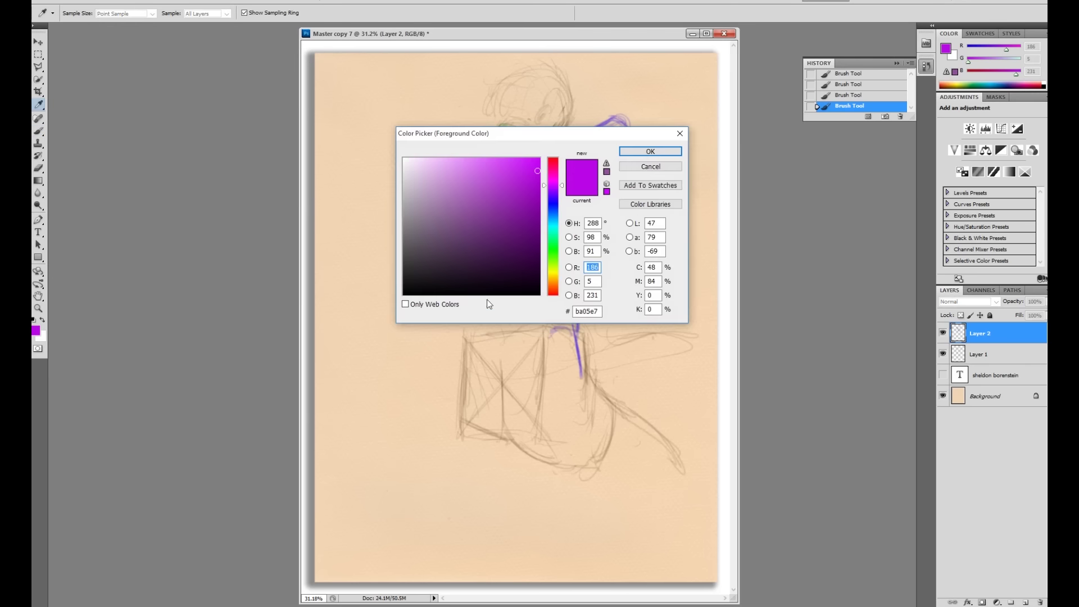
click(554, 279)
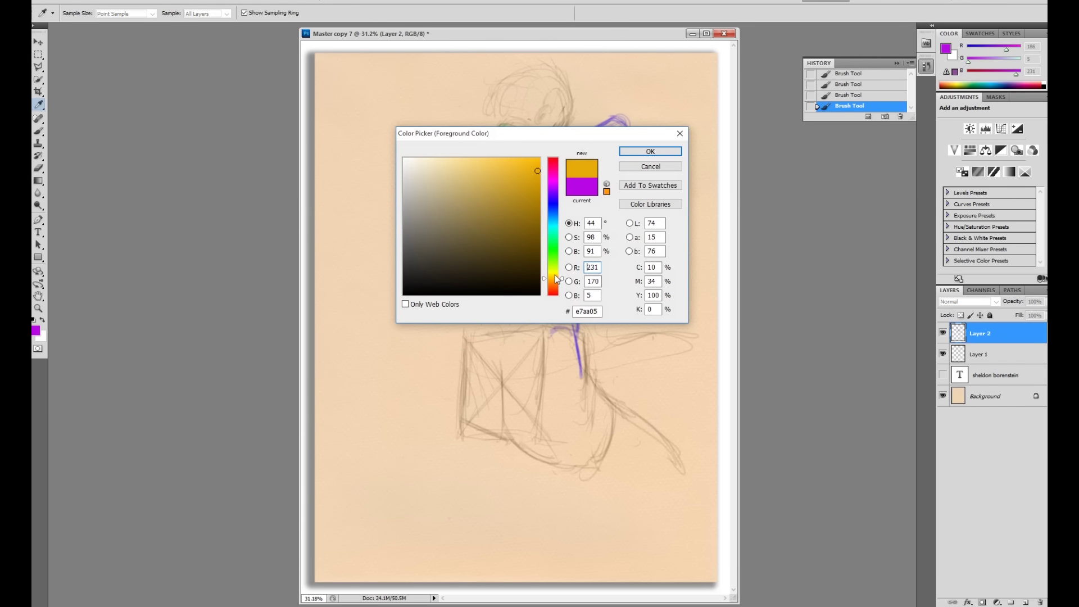
drag(553, 288, 553, 282)
click(539, 184)
click(631, 159)
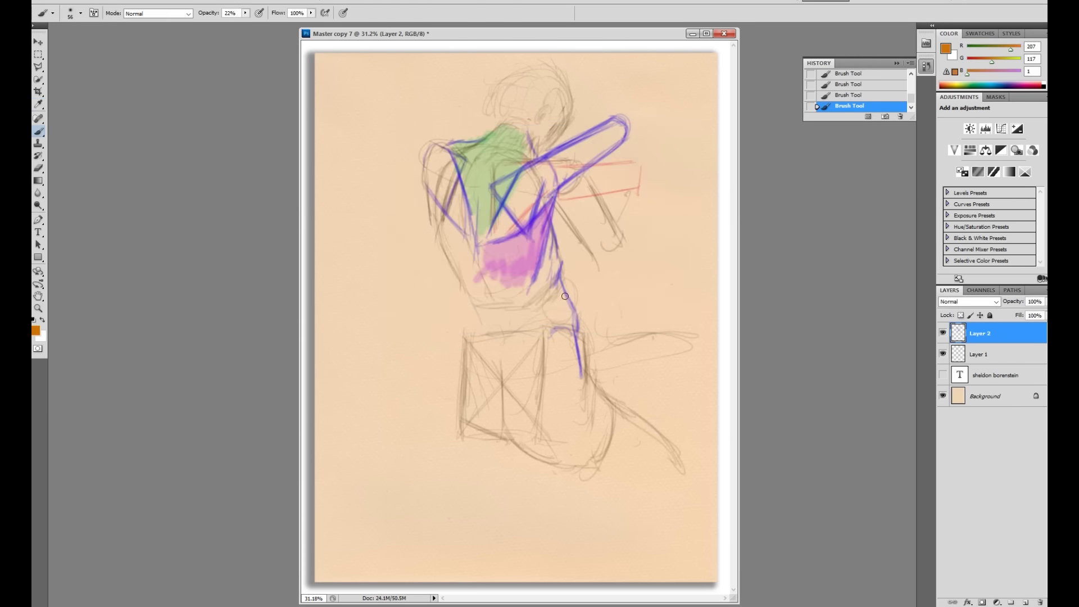
mouse_move(554, 251)
mouse_down()
mouse_move(536, 294)
mouse_move(555, 249)
mouse_move(549, 296)
mouse_move(558, 284)
mouse_move(558, 323)
mouse_move(554, 306)
mouse_move(544, 312)
mouse_move(568, 326)
mouse_move(548, 330)
mouse_move(559, 314)
mouse_move(548, 318)
mouse_move(542, 304)
mouse_move(531, 311)
mouse_move(556, 332)
mouse_move(548, 316)
mouse_move(511, 337)
mouse_up()
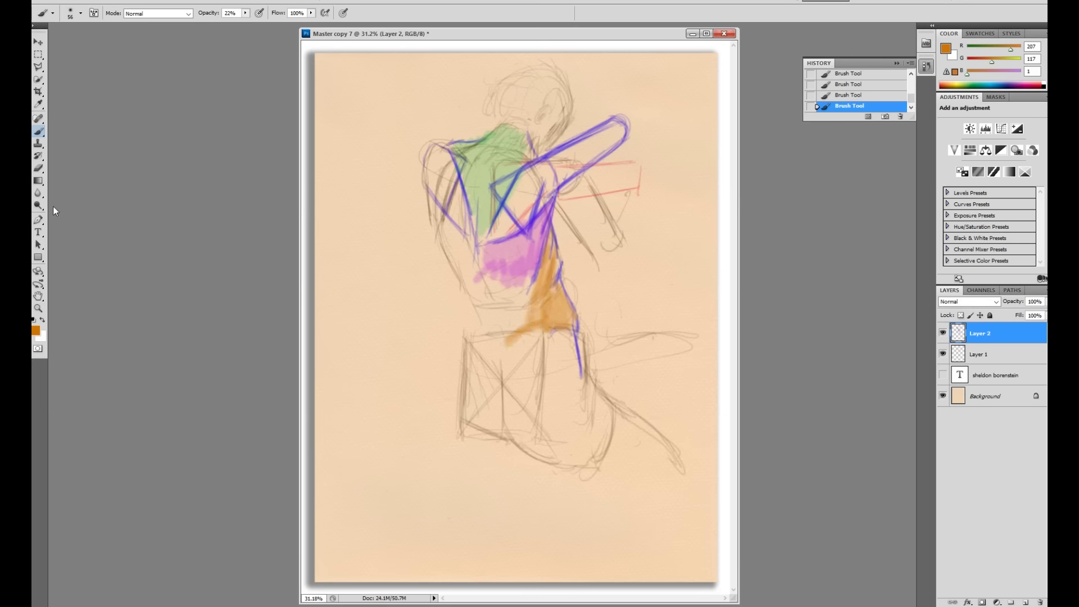
Step: Switch the brush to dark brown at 64% opacity and 37 px size
click(37, 332)
click(539, 273)
key(Return)
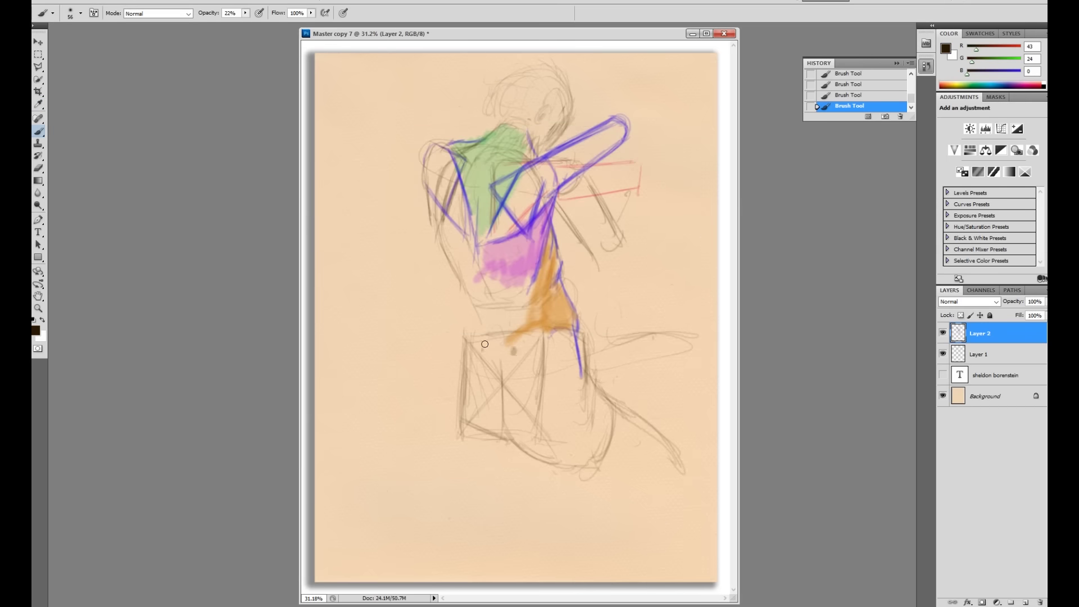
click(246, 13)
drag(245, 25, 272, 25)
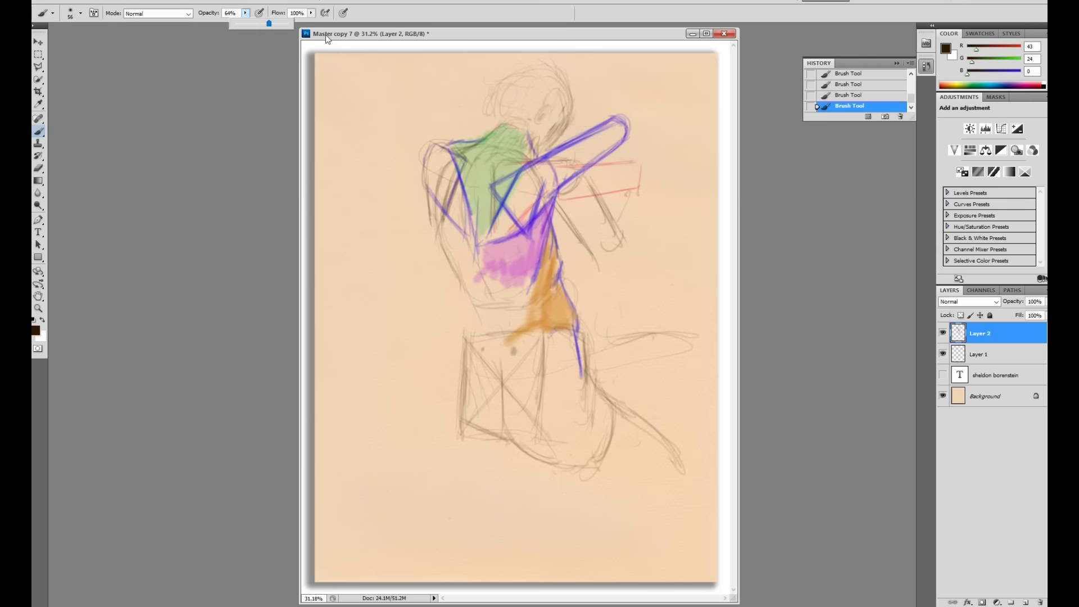
right_click(543, 344)
drag(589, 366, 579, 365)
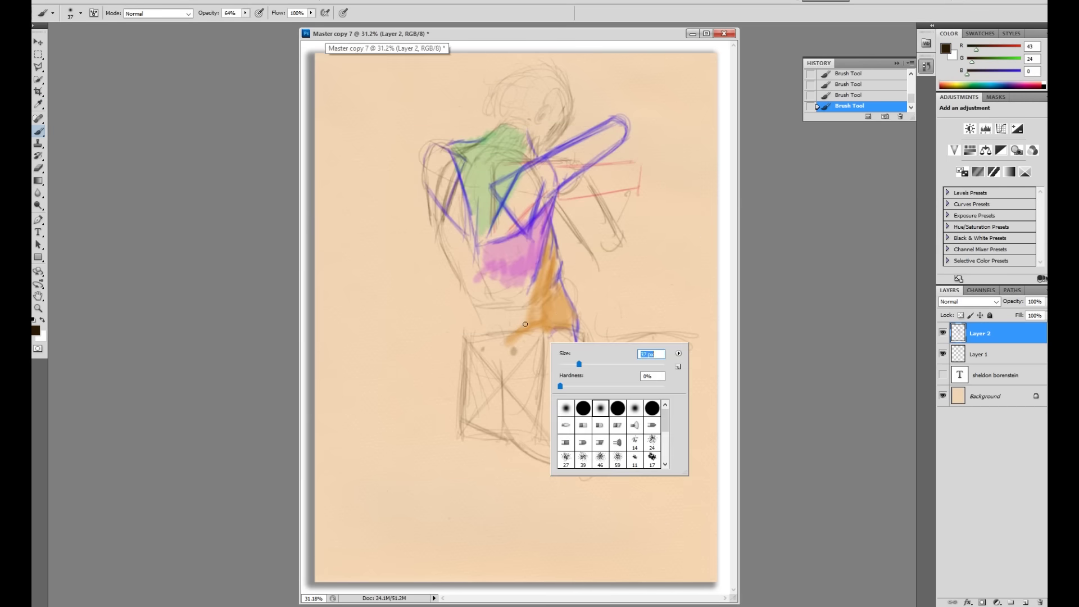
click(512, 353)
Step: Add dark dots and a diagonal mark on the stool top
click(514, 352)
click(480, 354)
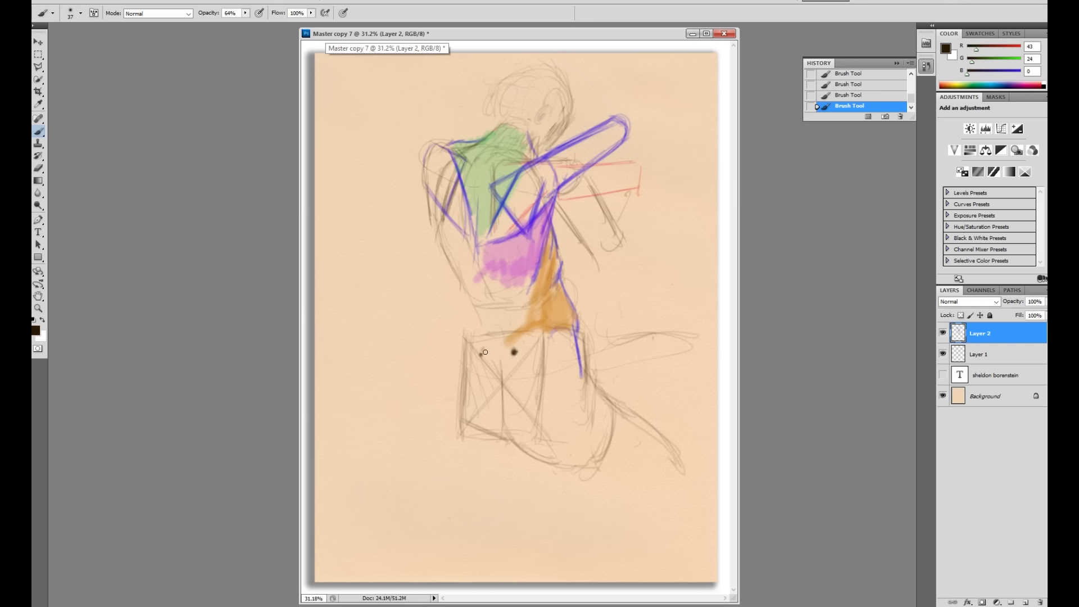
drag(513, 355, 501, 384)
mouse_move(488, 347)
mouse_down()
mouse_move(503, 344)
mouse_move(493, 357)
mouse_move(511, 350)
mouse_up()
Step: Darken the orange area's edges and add accent lines along the torso and shoulder
mouse_move(573, 327)
mouse_down()
mouse_move(580, 362)
mouse_move(576, 339)
mouse_up()
mouse_move(562, 281)
mouse_down()
mouse_move(580, 322)
mouse_move(560, 303)
mouse_move(555, 280)
mouse_up()
drag(553, 232, 561, 269)
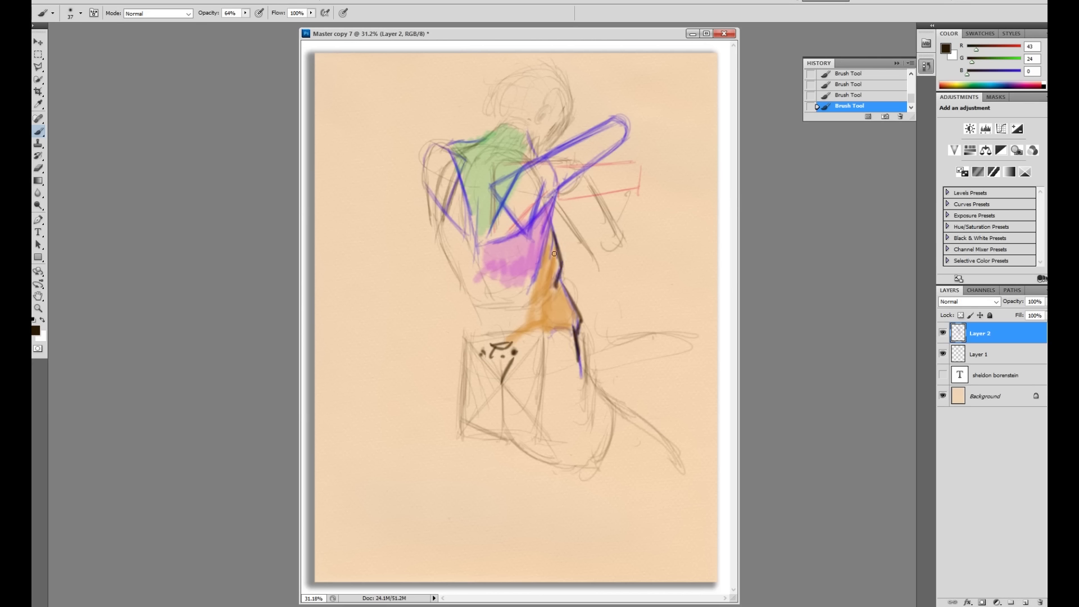
drag(554, 198, 538, 257)
drag(564, 183, 544, 202)
mouse_move(526, 164)
mouse_down()
mouse_move(573, 140)
mouse_move(531, 154)
mouse_move(523, 142)
mouse_move(544, 202)
mouse_move(533, 224)
mouse_move(551, 197)
mouse_move(529, 230)
mouse_up()
drag(561, 187, 550, 214)
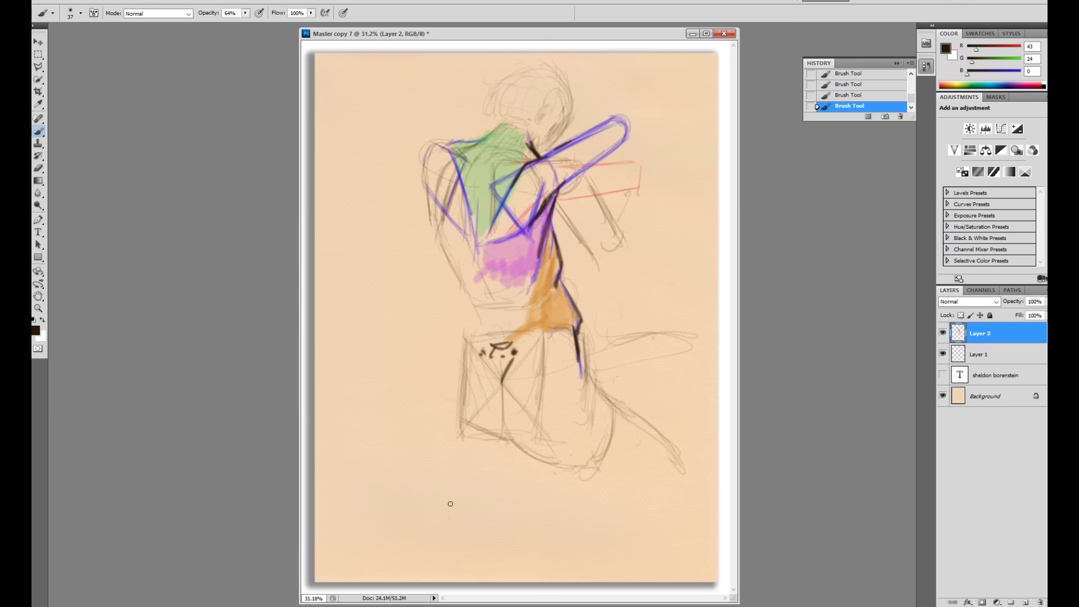
Step: Hide Layer 2, add a new layer, and set the brush to 29 px at 36% opacity
click(943, 333)
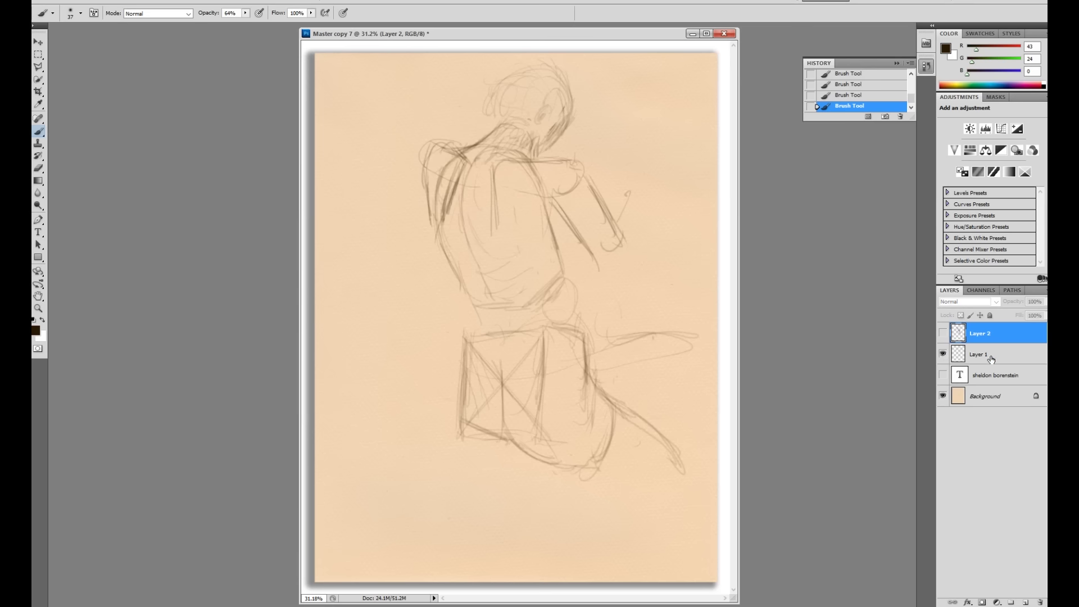
click(1027, 602)
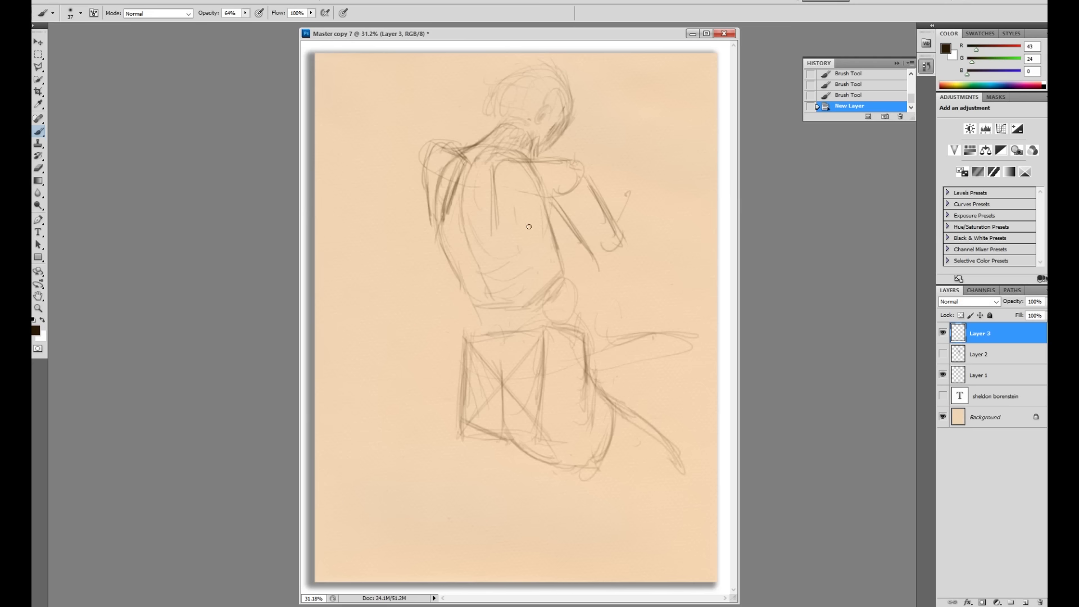
right_click(570, 208)
drag(596, 229, 550, 216)
click(555, 211)
click(245, 13)
drag(243, 23, 231, 36)
Step: Trace dark contours over the left shoulder, back edges and diagonal back stroke
drag(564, 205, 535, 239)
drag(494, 170, 491, 219)
drag(493, 180, 491, 226)
drag(560, 206, 532, 246)
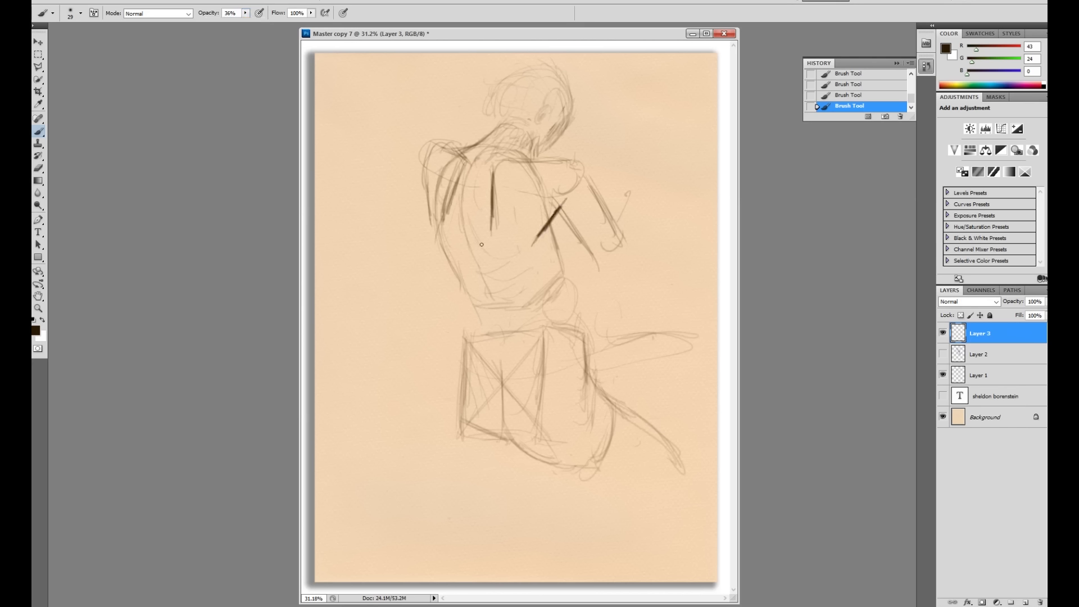
drag(427, 196, 435, 223)
drag(425, 182, 436, 224)
drag(426, 161, 430, 177)
mouse_move(551, 233)
mouse_down()
mouse_move(550, 224)
mouse_move(539, 259)
mouse_up()
mouse_move(480, 244)
mouse_down()
mouse_move(518, 261)
mouse_move(482, 249)
mouse_move(508, 258)
mouse_move(561, 242)
mouse_move(528, 265)
mouse_move(539, 254)
mouse_move(514, 238)
mouse_up()
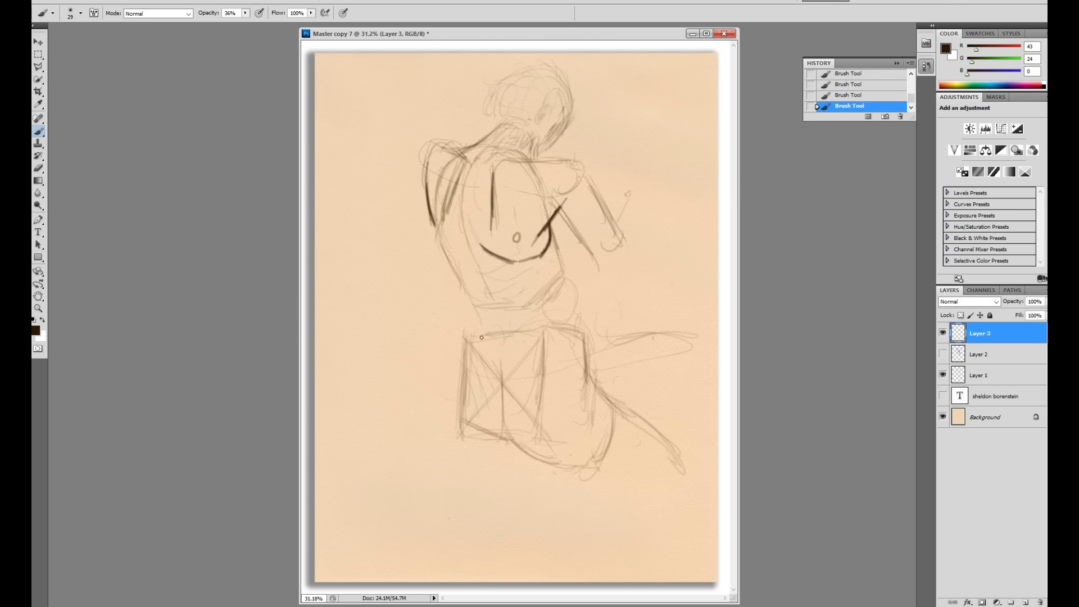
drag(473, 171, 464, 210)
mouse_move(432, 153)
mouse_down()
mouse_move(417, 231)
mouse_move(441, 250)
mouse_move(458, 243)
mouse_up()
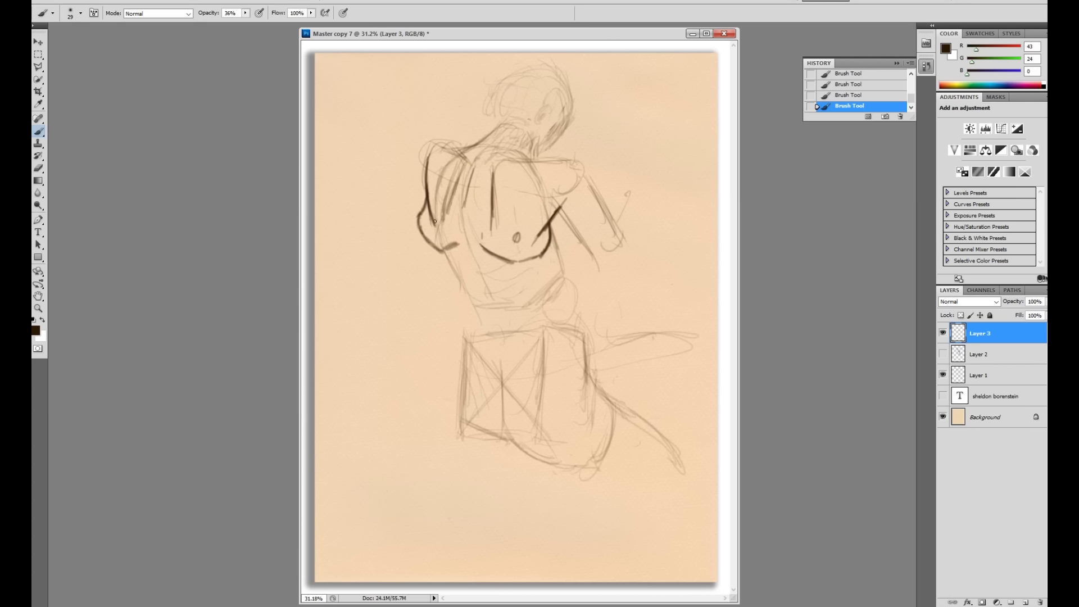
Step: Outline both sides of the torso and extend the left contour down to the hip
drag(421, 219, 497, 229)
drag(444, 250, 460, 295)
drag(466, 204, 487, 300)
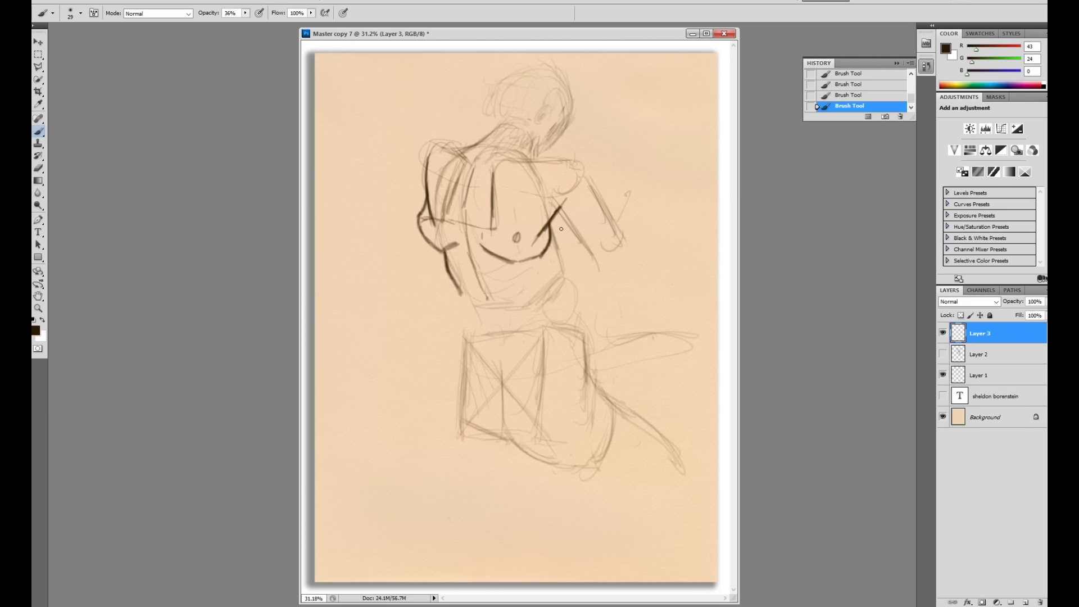
drag(561, 229, 564, 297)
drag(477, 278, 488, 322)
drag(461, 287, 458, 320)
mouse_move(468, 282)
mouse_down()
mouse_move(520, 293)
mouse_move(507, 279)
mouse_move(521, 302)
mouse_up()
drag(458, 322, 495, 387)
drag(467, 345, 498, 402)
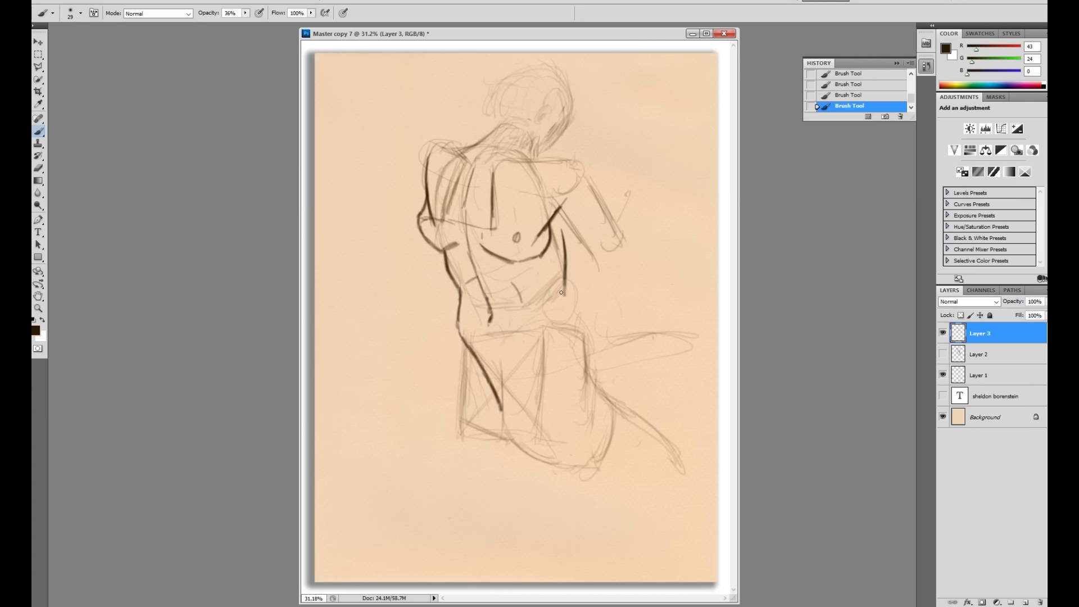
Step: Extend the right contour to the hip and draw the V-shaped hip curves
mouse_move(563, 292)
mouse_down()
mouse_move(579, 331)
mouse_move(542, 336)
mouse_up()
drag(487, 384, 496, 402)
drag(494, 400, 498, 410)
drag(558, 335, 518, 392)
mouse_move(532, 348)
mouse_down()
mouse_move(511, 407)
mouse_move(496, 403)
mouse_up()
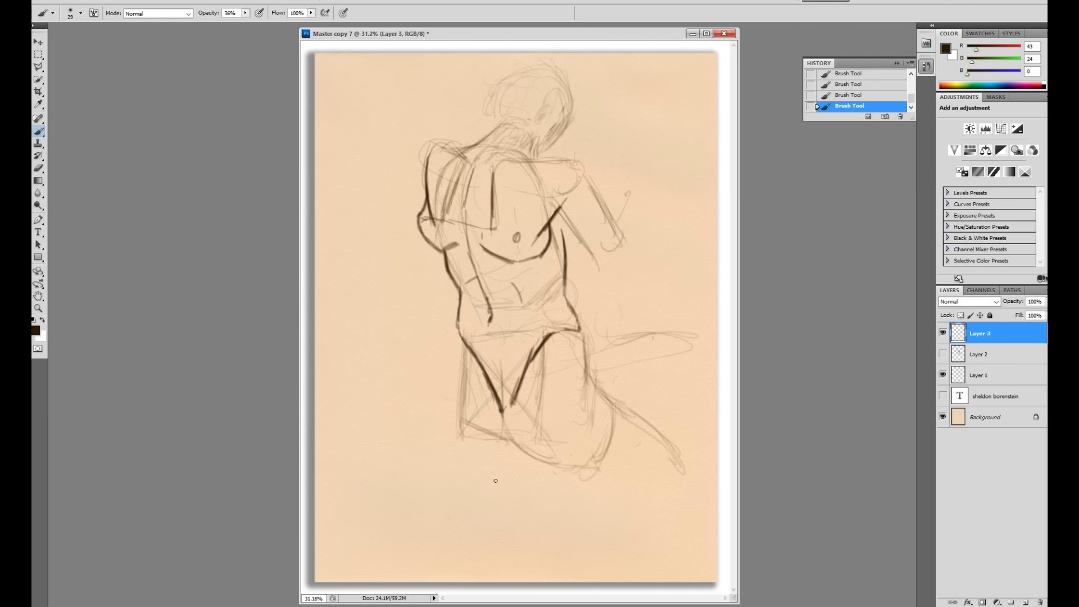
mouse_move(521, 385)
mouse_down()
mouse_move(505, 415)
mouse_move(501, 404)
mouse_up()
Step: Draw the thigh and leg lines on both left and right sides
drag(462, 344, 401, 404)
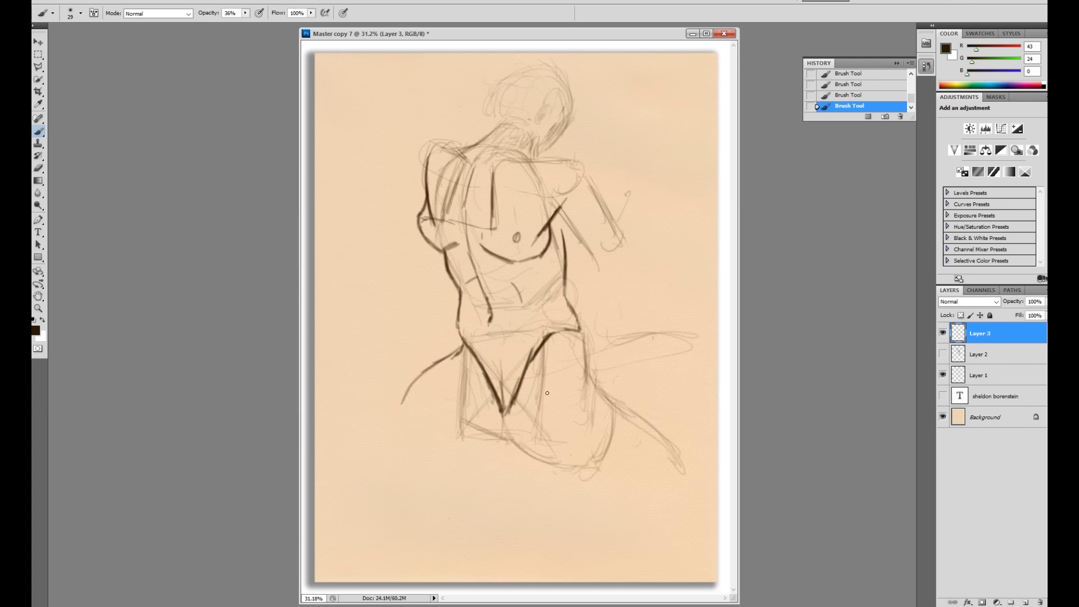
drag(578, 324, 587, 394)
drag(524, 380, 467, 469)
drag(588, 359, 597, 443)
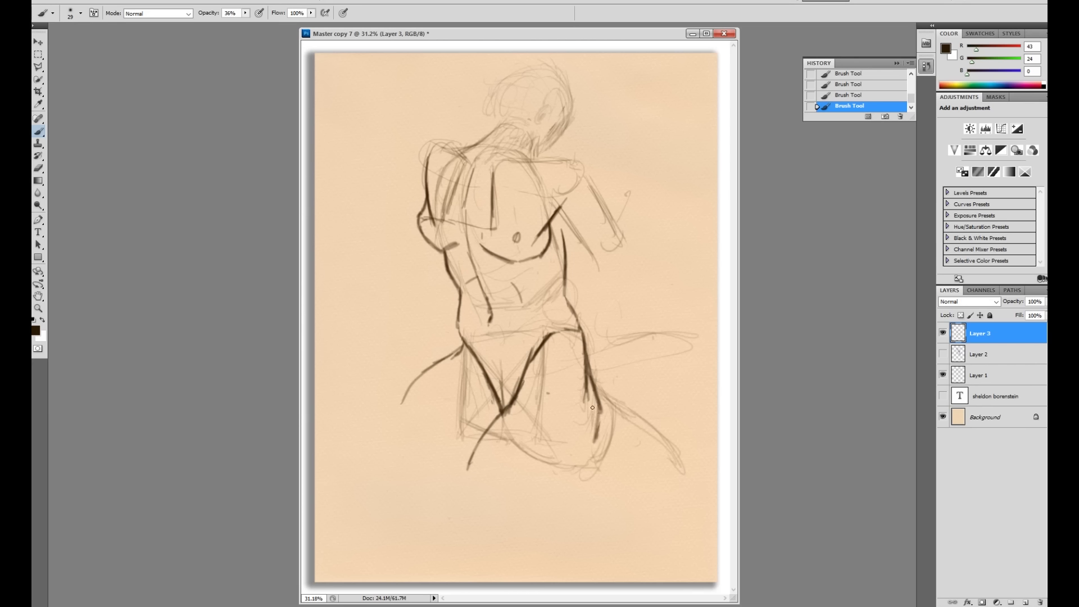
drag(502, 412, 475, 449)
drag(481, 434, 426, 464)
drag(465, 348, 375, 427)
drag(566, 246, 560, 222)
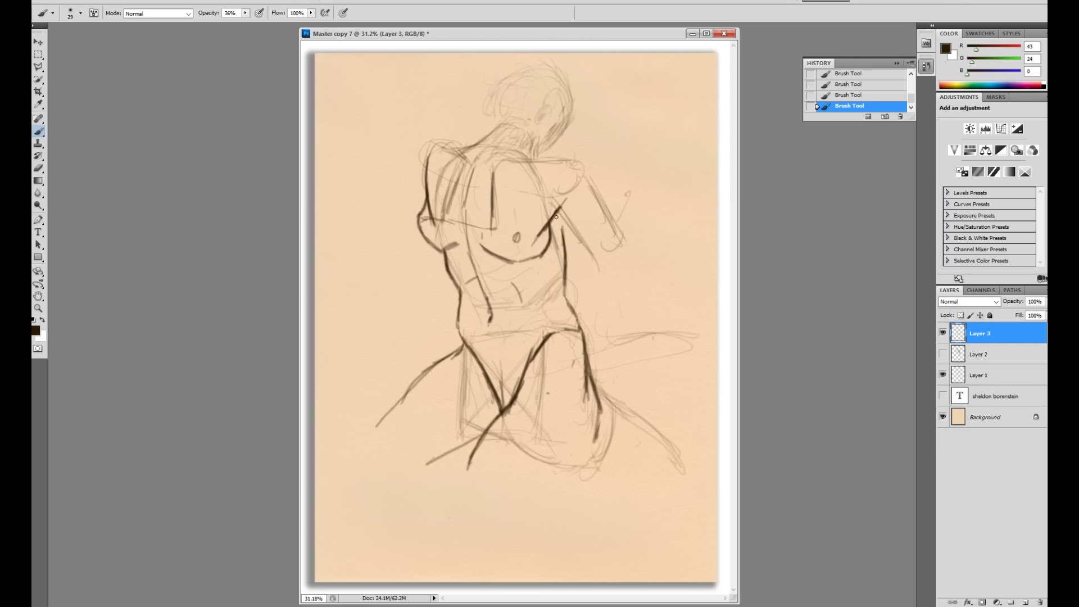
Step: Outline the right shoulder, upper arm and forearm
mouse_move(567, 170)
mouse_down()
mouse_move(568, 183)
mouse_move(579, 164)
mouse_move(598, 208)
mouse_move(579, 238)
mouse_move(605, 264)
mouse_up()
drag(589, 189, 621, 242)
drag(557, 215, 602, 259)
drag(562, 158, 533, 157)
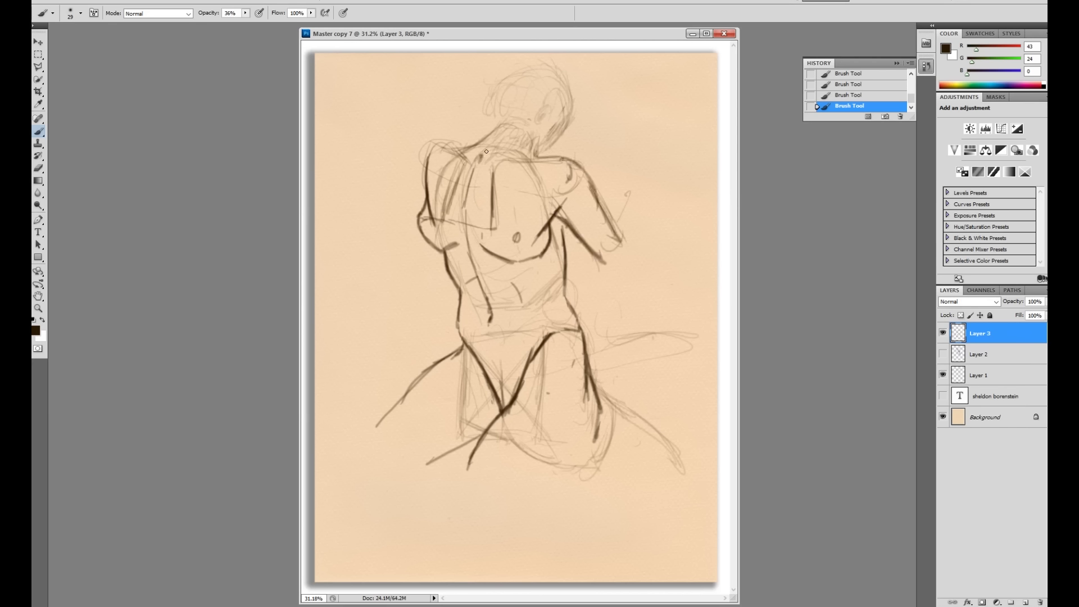
Step: Draw the neck sides, head outline and ear, hatching the neck
drag(482, 156, 481, 163)
drag(472, 114, 482, 156)
mouse_move(513, 118)
mouse_down()
mouse_move(519, 146)
mouse_move(520, 133)
mouse_move(544, 155)
mouse_up()
drag(475, 132, 470, 143)
mouse_move(459, 79)
mouse_down()
mouse_move(466, 122)
mouse_move(455, 65)
mouse_move(498, 56)
mouse_move(515, 99)
mouse_move(522, 75)
mouse_move(512, 135)
mouse_up()
drag(523, 92, 510, 149)
mouse_move(456, 108)
mouse_down()
mouse_move(450, 52)
mouse_move(475, 129)
mouse_move(498, 116)
mouse_move(481, 89)
mouse_move(501, 111)
mouse_move(467, 134)
mouse_move(511, 113)
mouse_move(526, 150)
mouse_up()
mouse_move(469, 132)
mouse_down()
mouse_move(477, 155)
mouse_move(454, 148)
mouse_up()
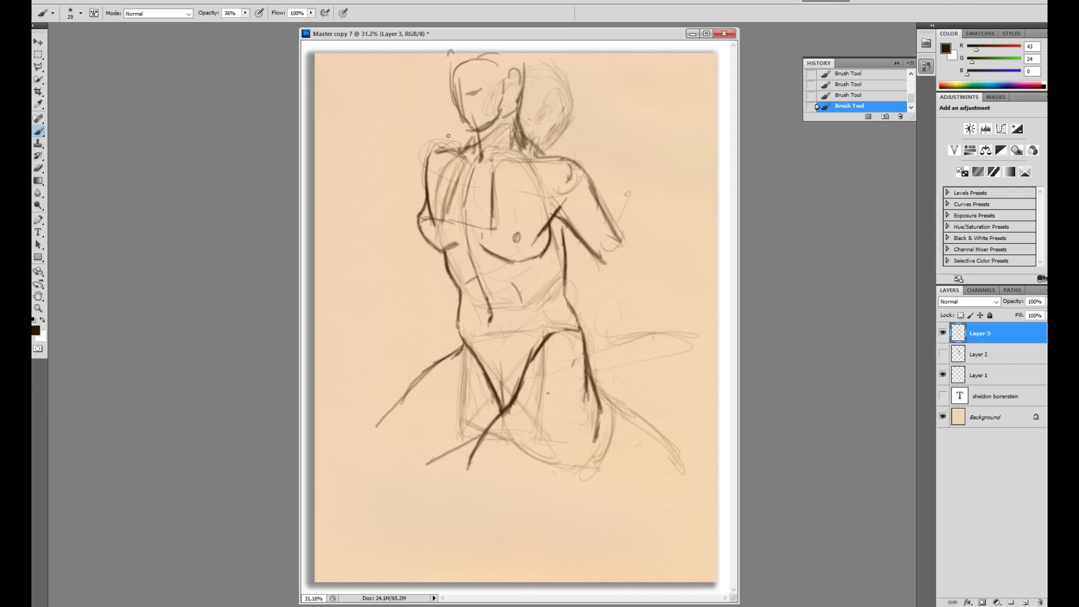
Step: Outline the left shoulder, neck edge and left upper arm
drag(428, 197, 426, 163)
mouse_move(444, 112)
mouse_down()
mouse_move(442, 158)
mouse_move(419, 169)
mouse_move(383, 95)
mouse_up()
drag(450, 140, 457, 153)
drag(442, 108, 434, 135)
drag(426, 86, 444, 150)
drag(437, 136, 440, 155)
drag(397, 113, 425, 211)
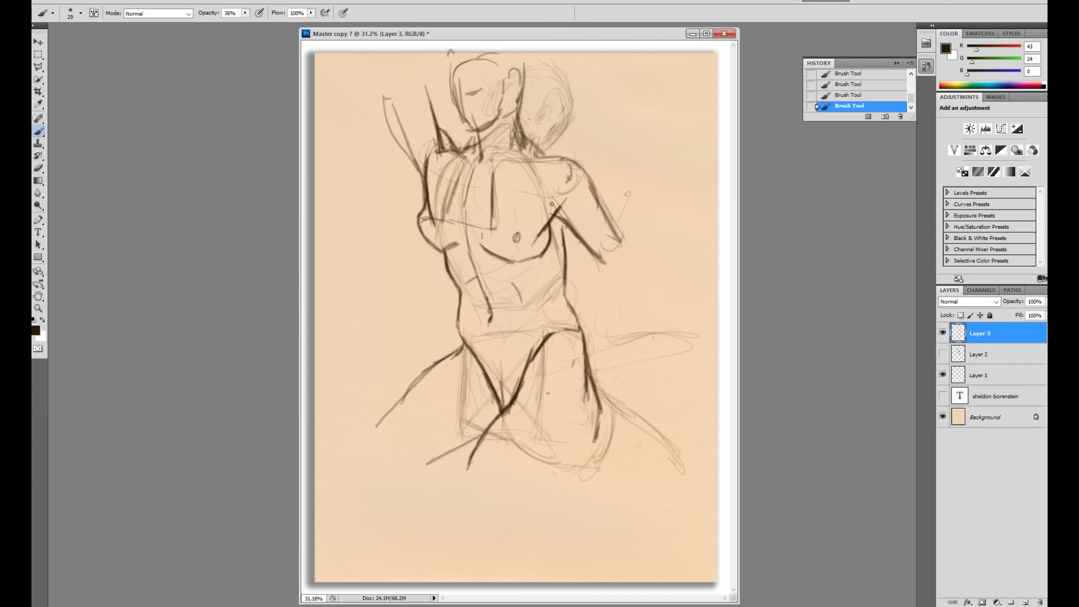
Step: Darken the right shoulder, chest and arm lines, then hide Layer 3 to compare
drag(560, 202, 550, 214)
drag(540, 149, 584, 163)
drag(547, 244, 538, 255)
click(944, 333)
Step: Toggle Layer 3 to compare, then leave it hidden and select Layer 1
click(944, 334)
click(944, 333)
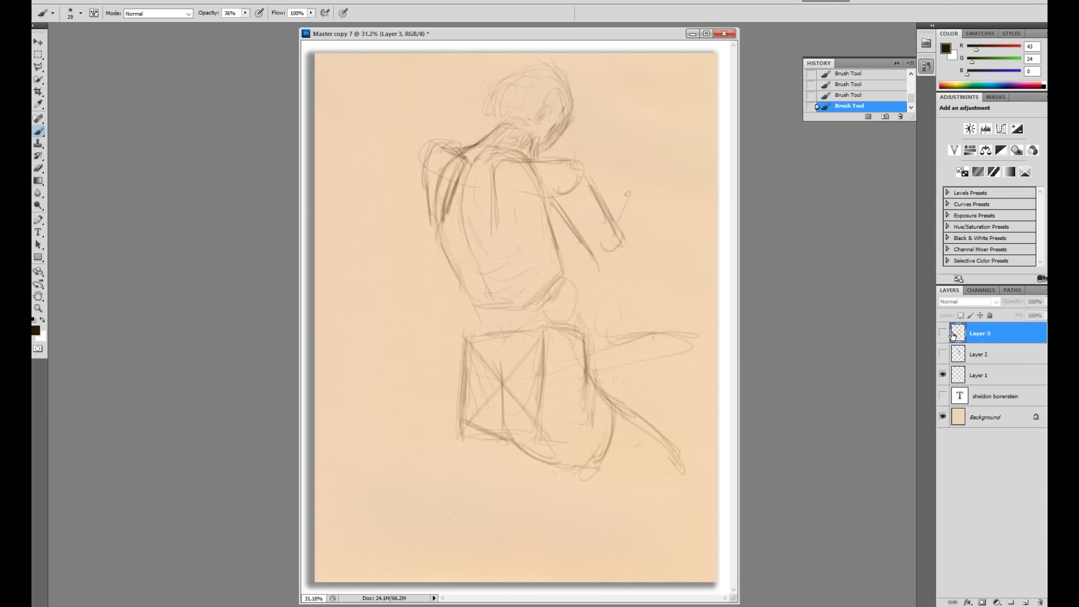
click(944, 333)
click(943, 334)
click(990, 376)
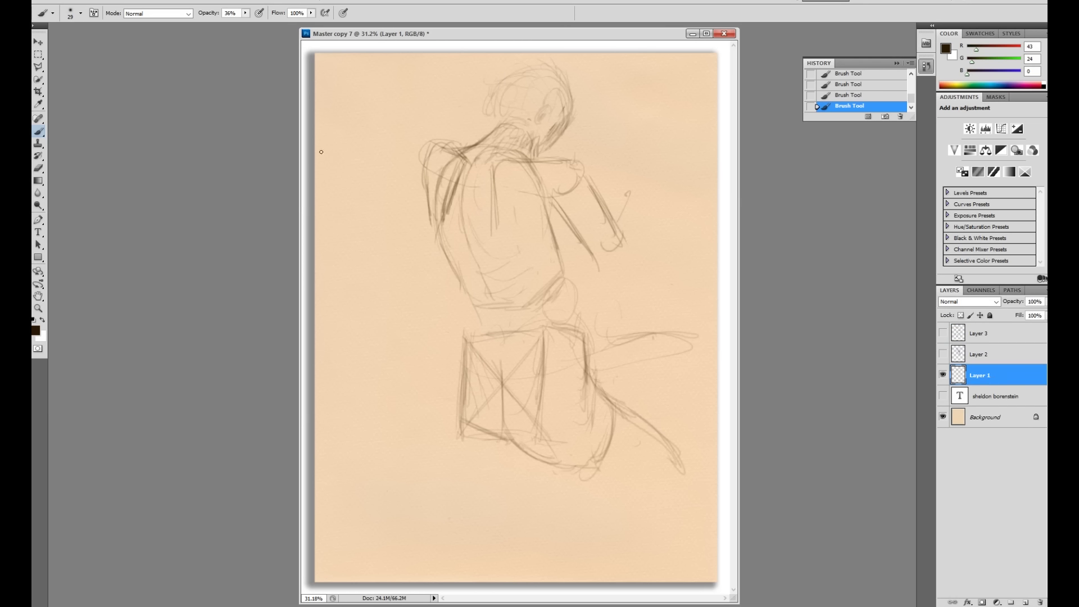
Step: Lower the brush opacity stepwise to 16% and paint a light test stroke on the back
click(246, 13)
click(559, 220)
click(245, 14)
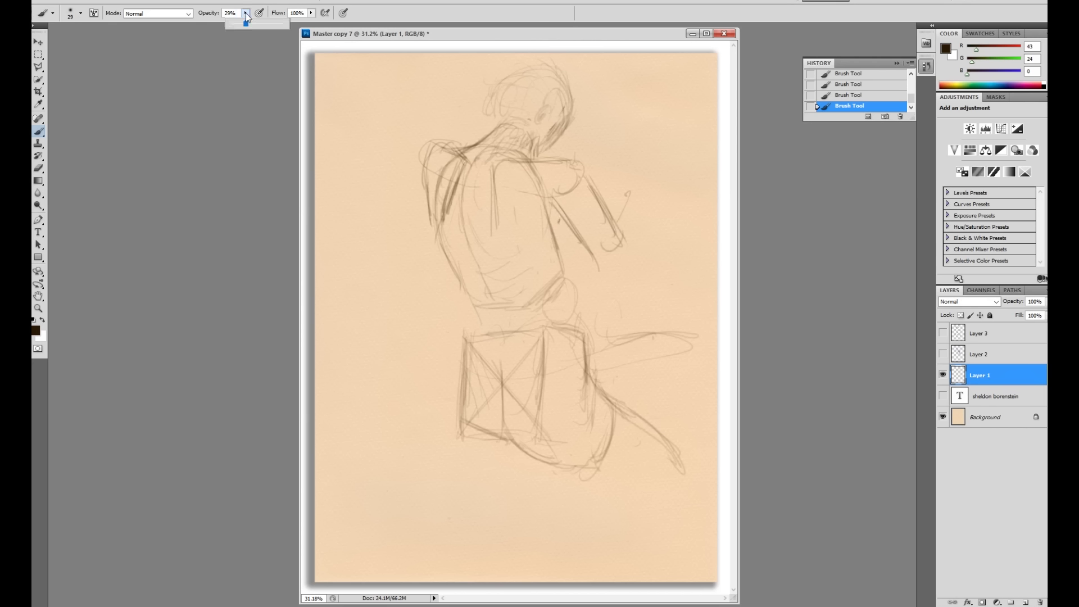
click(560, 222)
click(245, 14)
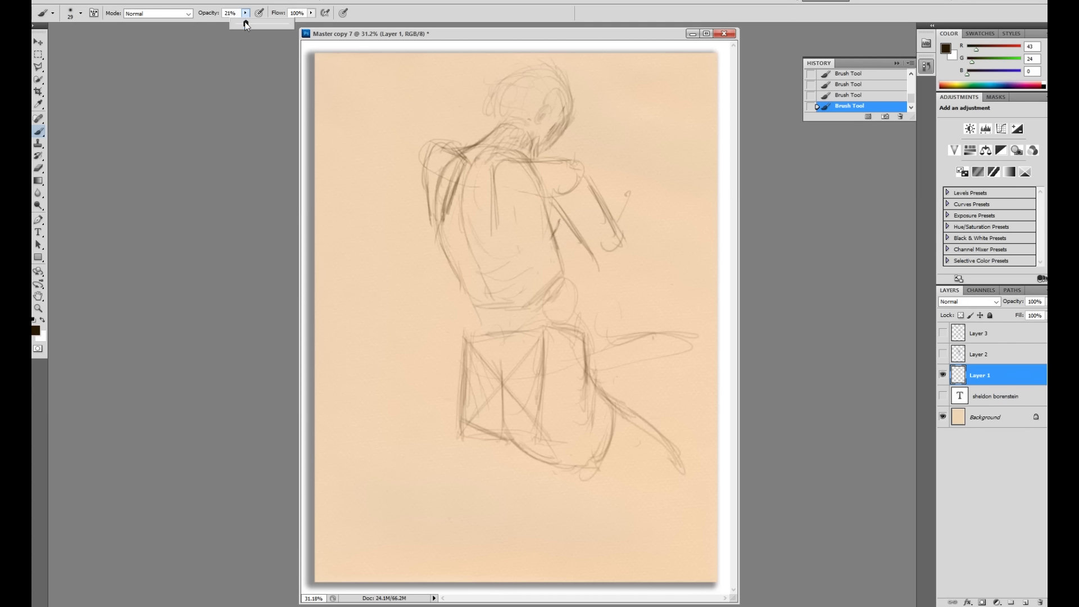
click(563, 217)
drag(567, 203, 543, 237)
Step: Set the brush to 12% opacity and resize it from 19 to 25 px
right_click(619, 233)
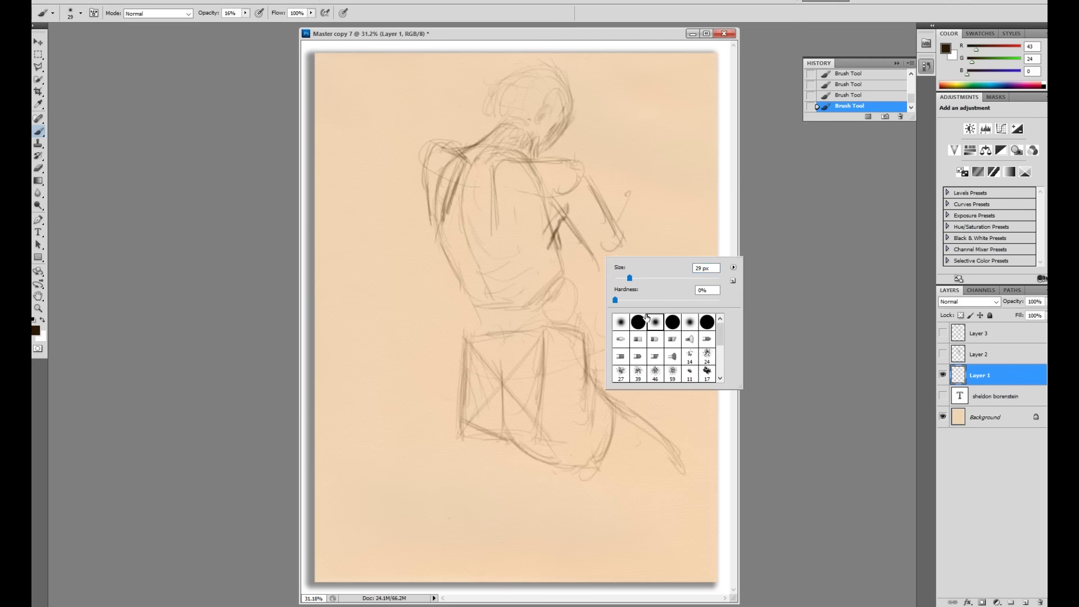
drag(628, 278, 624, 278)
click(245, 13)
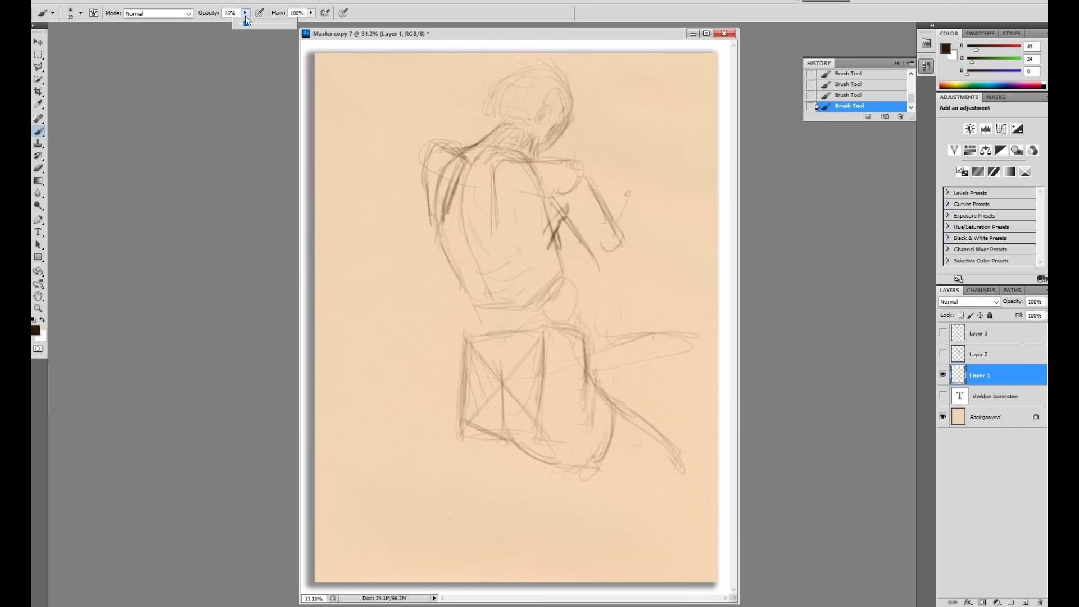
right_click(606, 212)
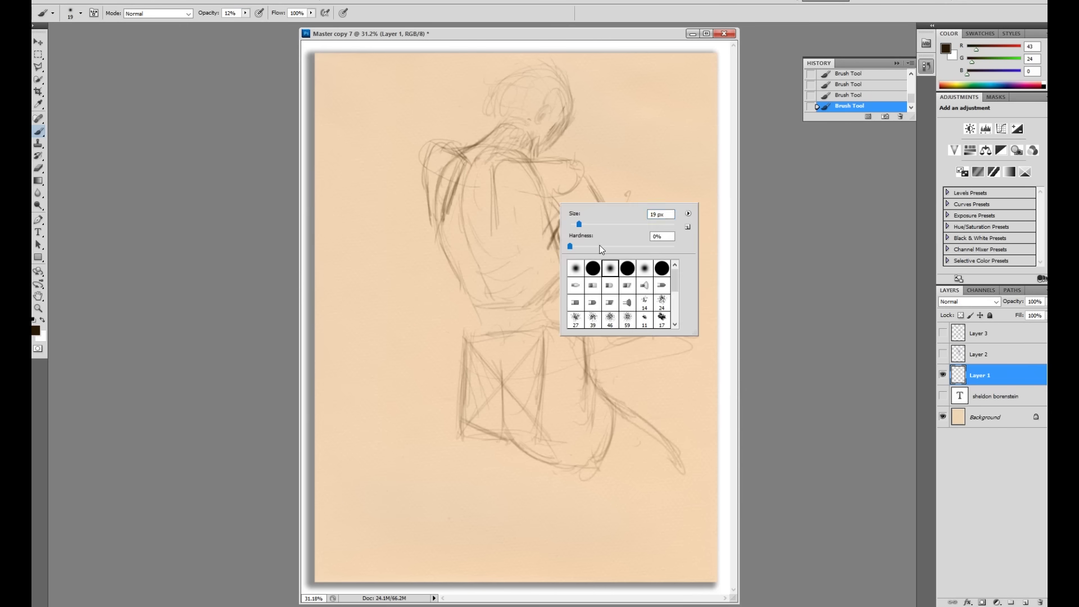
drag(579, 223, 583, 224)
click(557, 212)
Step: Enlarge the brush to 45 px and hatch soft shading onto the figure's back
right_click(605, 230)
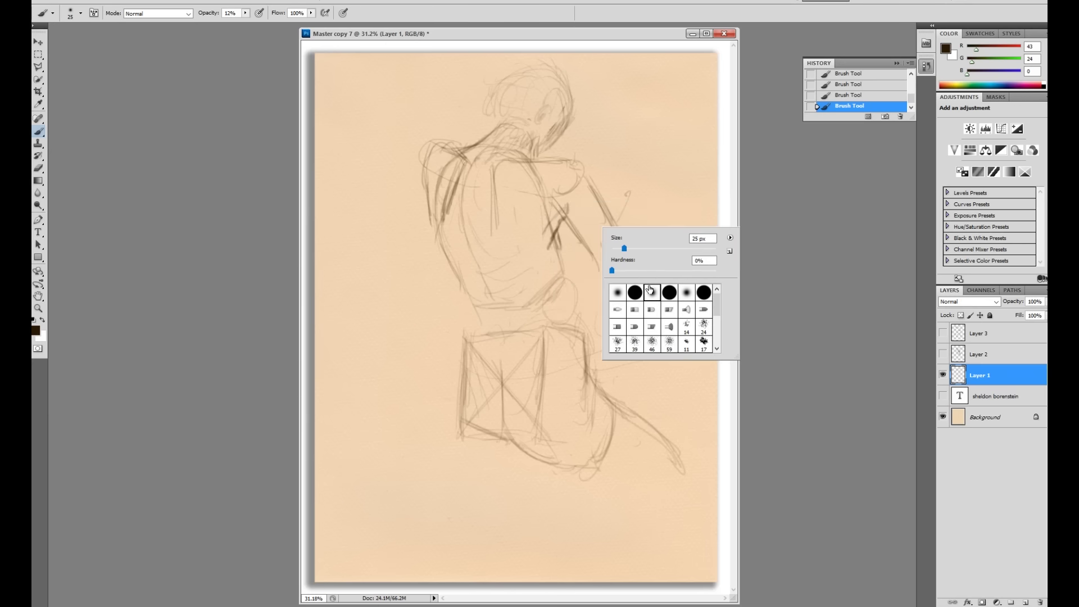
drag(624, 248, 631, 249)
click(559, 212)
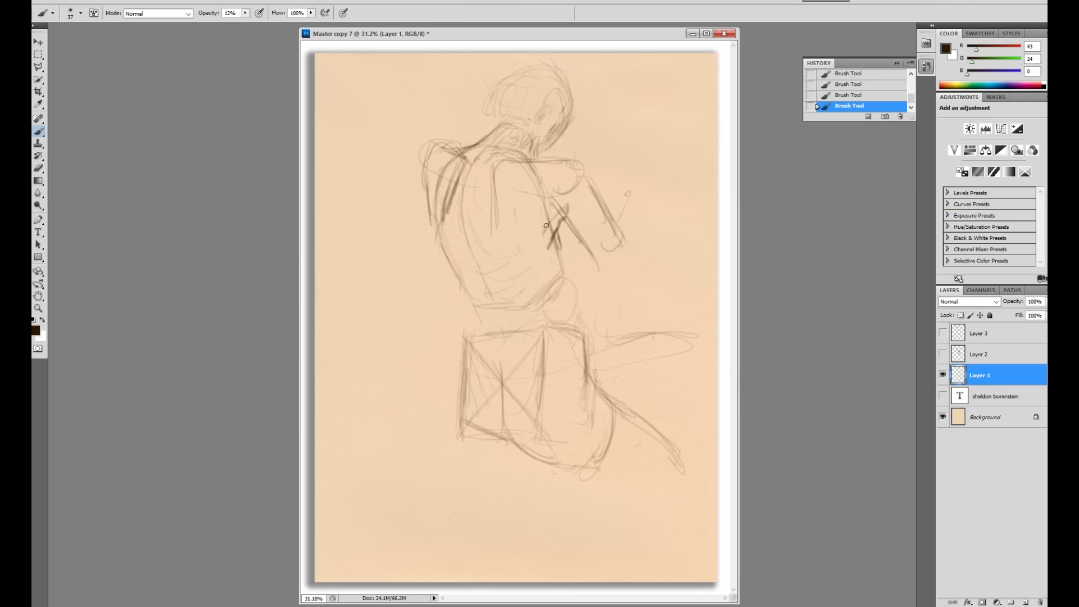
right_click(652, 280)
drag(678, 299, 683, 298)
click(561, 206)
drag(561, 207, 544, 236)
Step: Set 8% opacity and pick a brighter brown paint colour (R109 G64 B5)
click(246, 13)
click(34, 330)
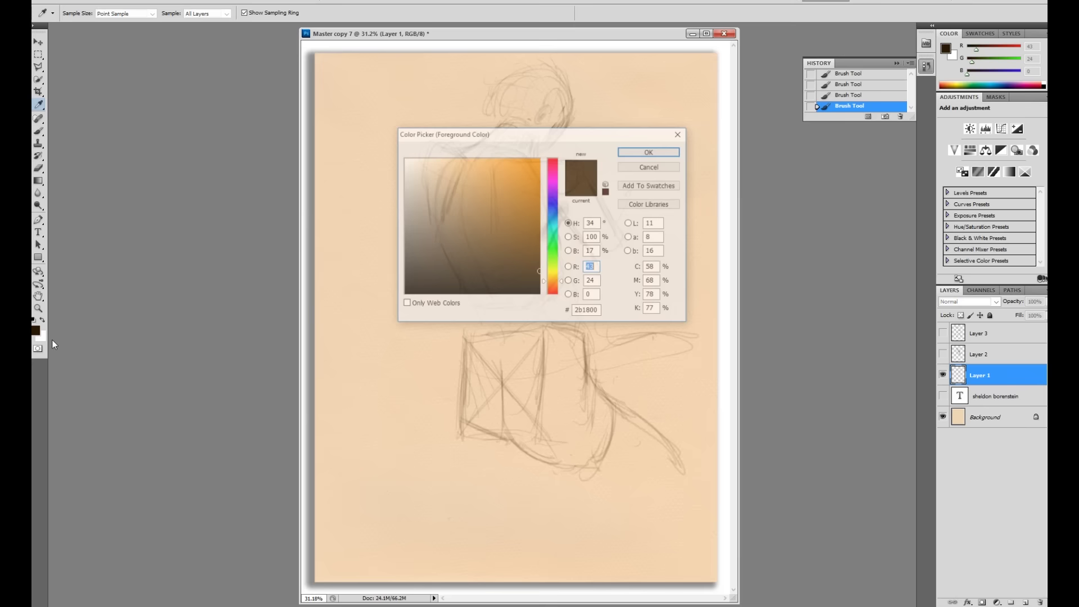
click(533, 238)
click(651, 151)
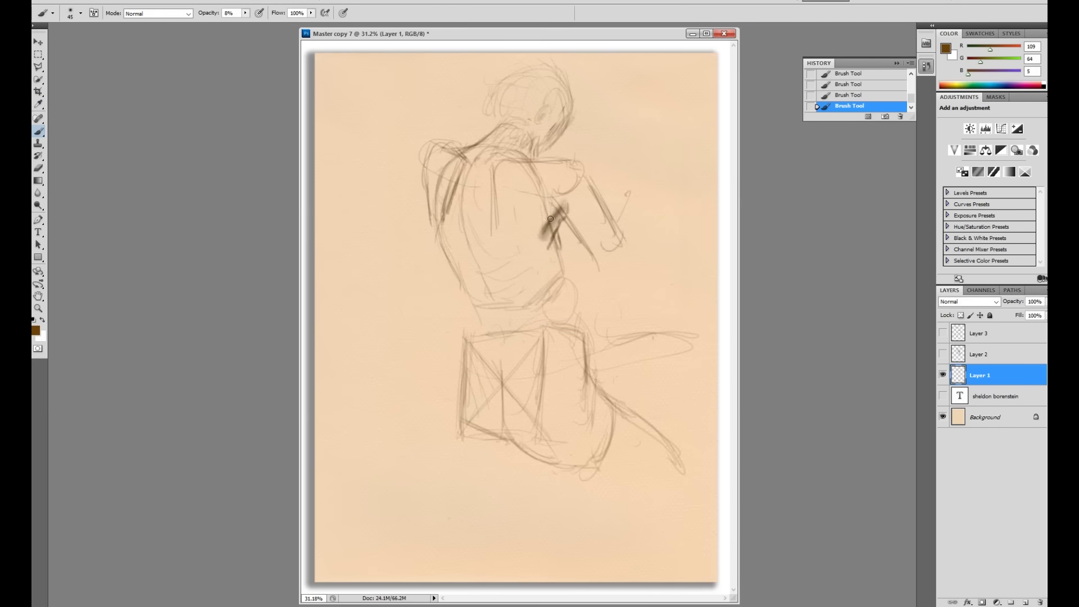
Step: Lay faint brown shading over the shoulder, the upper arm and the diagonal back mark
mouse_move(562, 207)
mouse_down()
mouse_move(539, 236)
mouse_move(568, 201)
mouse_move(544, 245)
mouse_move(565, 207)
mouse_move(536, 236)
mouse_move(566, 199)
mouse_up()
mouse_move(584, 172)
mouse_down()
mouse_move(595, 194)
mouse_move(578, 191)
mouse_move(580, 165)
mouse_move(552, 209)
mouse_move(580, 166)
mouse_up()
mouse_move(574, 189)
mouse_down()
mouse_move(568, 217)
mouse_move(589, 189)
mouse_move(589, 227)
mouse_move(559, 206)
mouse_move(584, 192)
mouse_move(582, 212)
mouse_move(591, 199)
mouse_move(598, 211)
mouse_move(588, 223)
mouse_move(565, 193)
mouse_up()
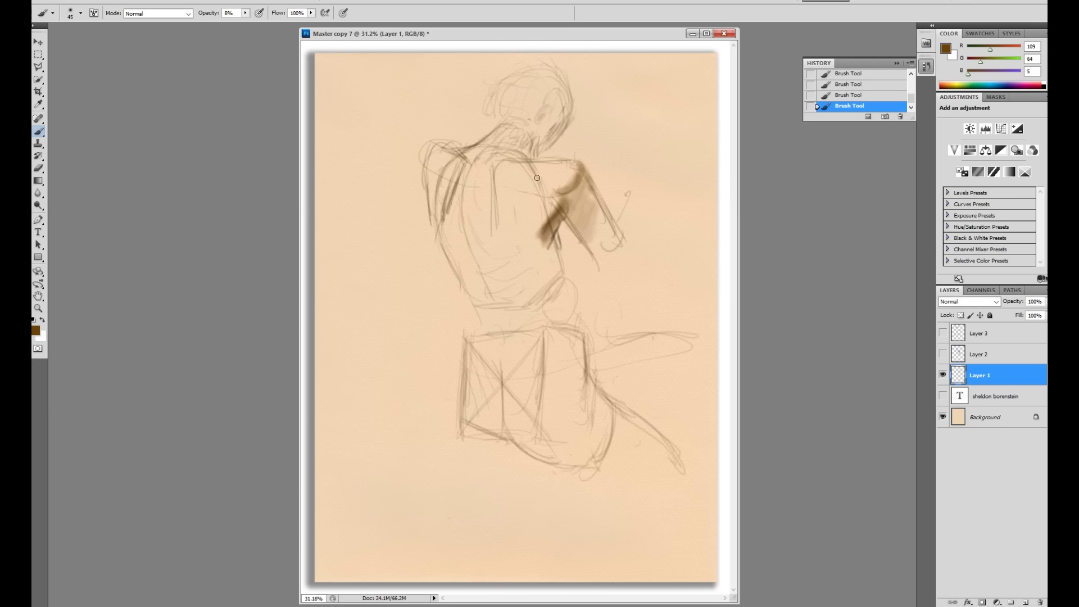
mouse_move(523, 179)
mouse_down()
mouse_move(547, 191)
mouse_move(506, 176)
mouse_move(544, 190)
mouse_move(518, 190)
mouse_move(509, 176)
mouse_move(506, 204)
mouse_move(509, 178)
mouse_move(531, 215)
mouse_move(531, 200)
mouse_move(523, 206)
mouse_move(514, 194)
mouse_move(520, 215)
mouse_move(533, 190)
mouse_move(555, 233)
mouse_up()
mouse_move(531, 168)
mouse_down()
mouse_move(580, 163)
mouse_move(520, 162)
mouse_up()
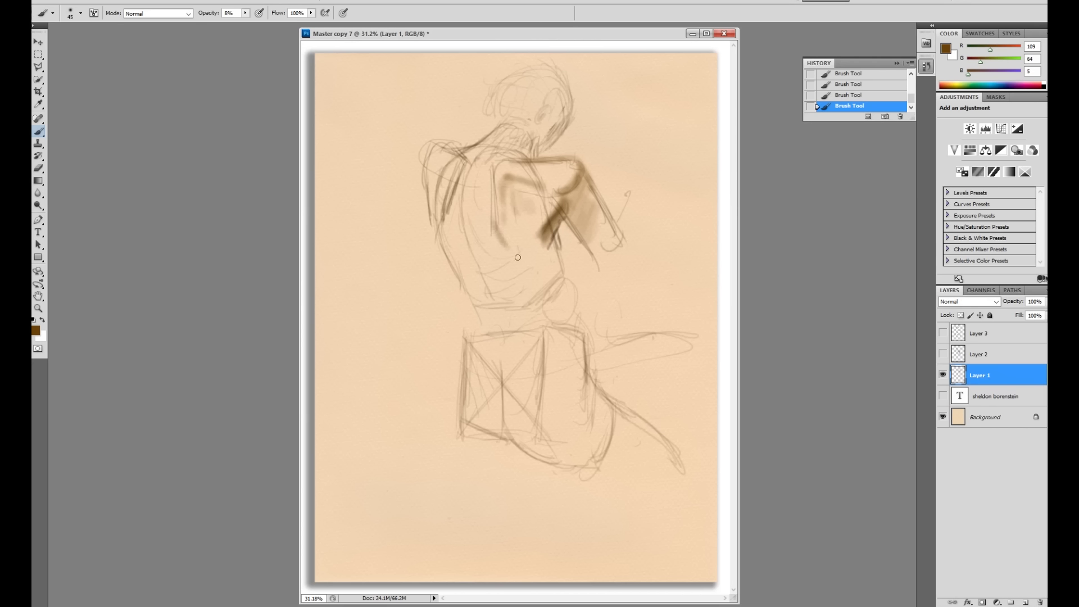
mouse_move(550, 237)
mouse_down()
mouse_move(550, 224)
mouse_move(544, 245)
mouse_up()
mouse_move(557, 250)
mouse_down()
mouse_move(562, 263)
mouse_move(557, 240)
mouse_move(562, 257)
mouse_up()
Step: Shrink the brush to 28 px and raise its opacity to 17%
right_click(582, 250)
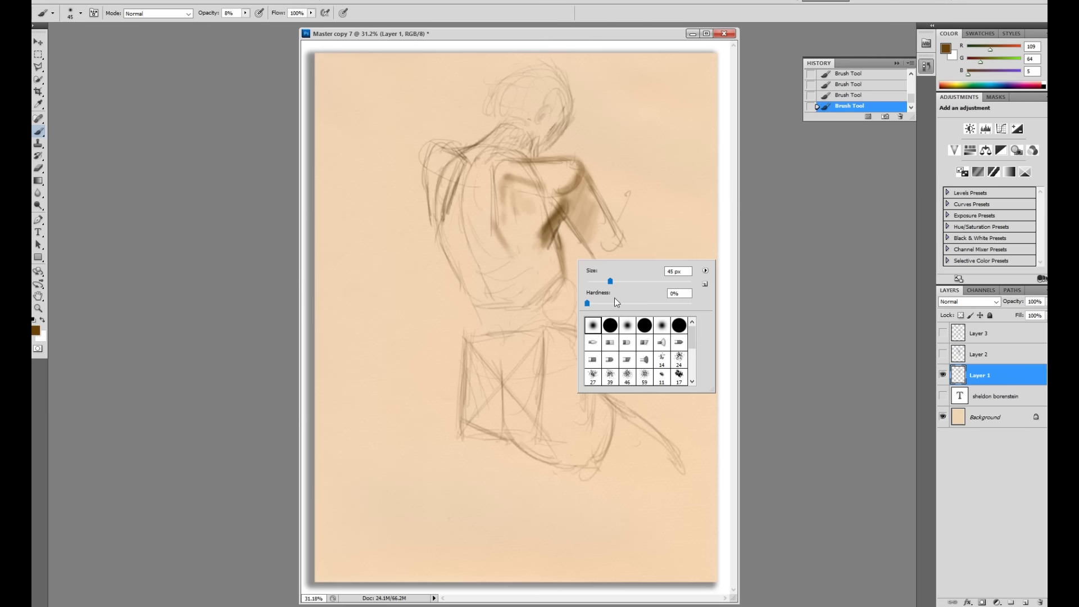
drag(609, 282, 601, 282)
key(Return)
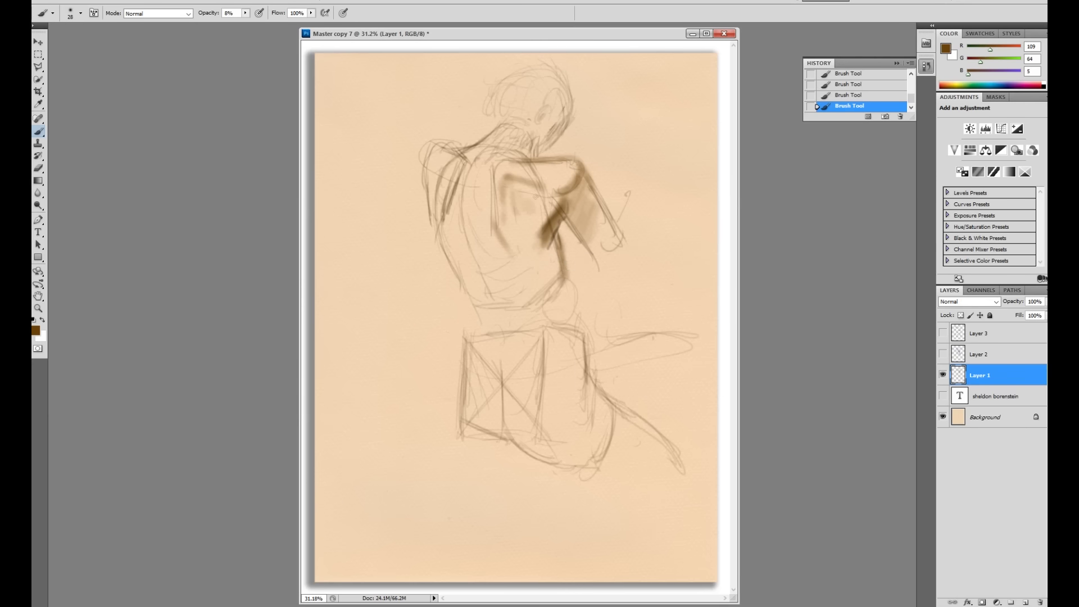
click(246, 13)
click(254, 25)
Step: Darken the line running down the right side of the back
drag(565, 262, 573, 301)
mouse_move(560, 239)
mouse_down()
mouse_move(564, 276)
mouse_move(553, 261)
mouse_up()
click(246, 13)
mouse_move(550, 252)
mouse_down()
mouse_move(556, 281)
mouse_move(542, 302)
mouse_move(546, 312)
mouse_move(569, 295)
mouse_move(563, 311)
mouse_move(547, 307)
mouse_move(574, 309)
mouse_move(587, 380)
mouse_up()
Step: Darken the hip, waist, shoulder curve and left side of the back with dark brown strokes
drag(577, 306, 584, 377)
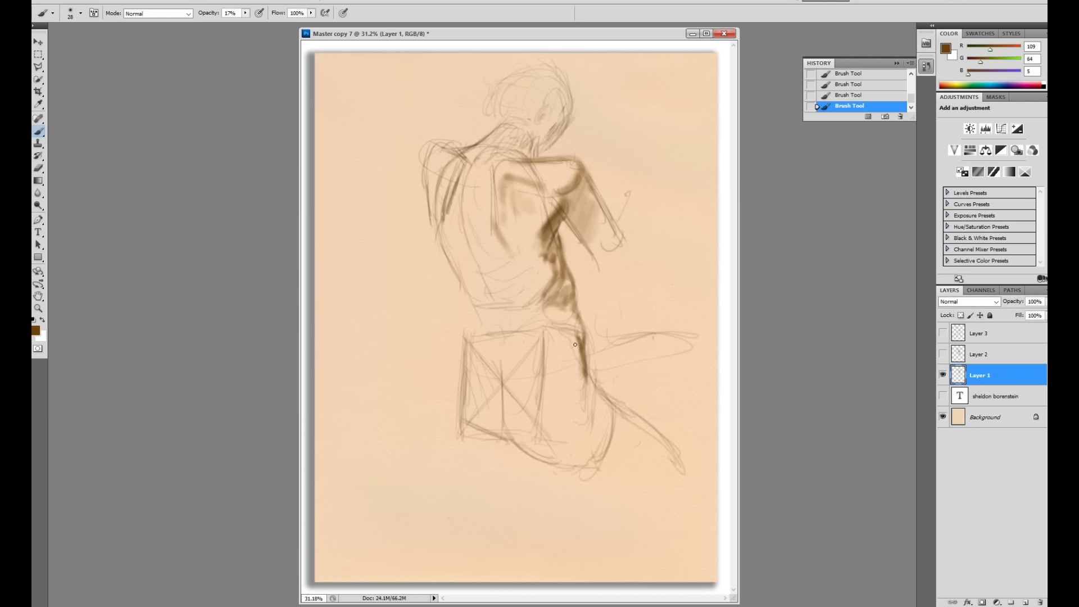
drag(545, 225, 536, 249)
drag(570, 176, 559, 190)
mouse_move(501, 209)
mouse_down()
mouse_move(475, 191)
mouse_move(485, 203)
mouse_move(467, 204)
mouse_move(468, 234)
mouse_up()
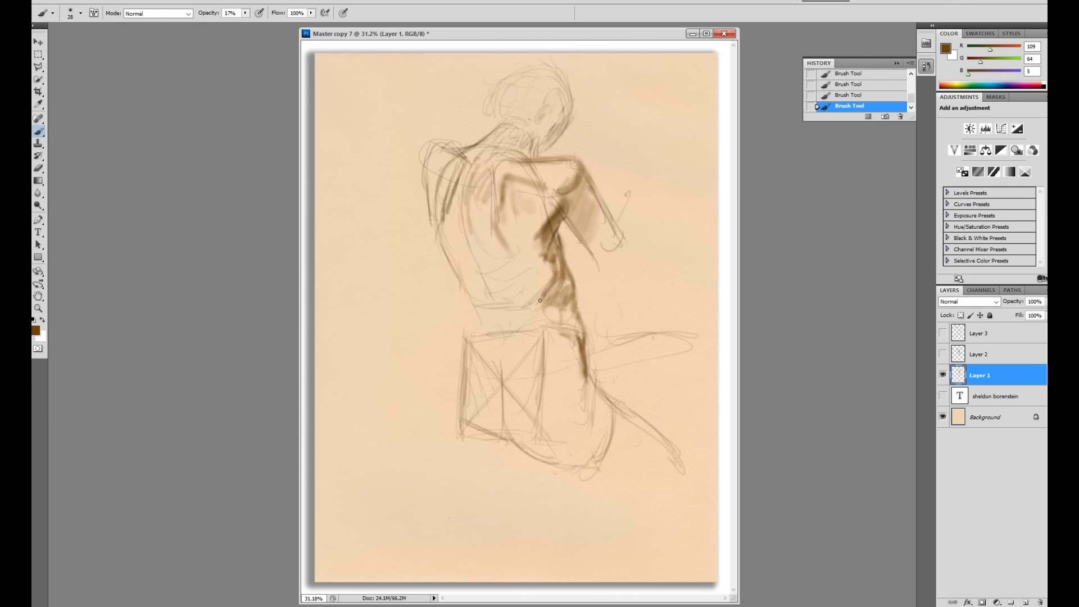
mouse_move(467, 199)
mouse_down()
mouse_move(518, 369)
mouse_move(468, 220)
mouse_move(481, 256)
mouse_move(470, 227)
mouse_move(486, 250)
mouse_move(487, 228)
mouse_move(487, 263)
mouse_move(487, 225)
mouse_move(485, 252)
mouse_move(537, 273)
mouse_move(542, 229)
mouse_move(530, 250)
mouse_move(519, 240)
mouse_move(538, 225)
mouse_move(511, 253)
mouse_up()
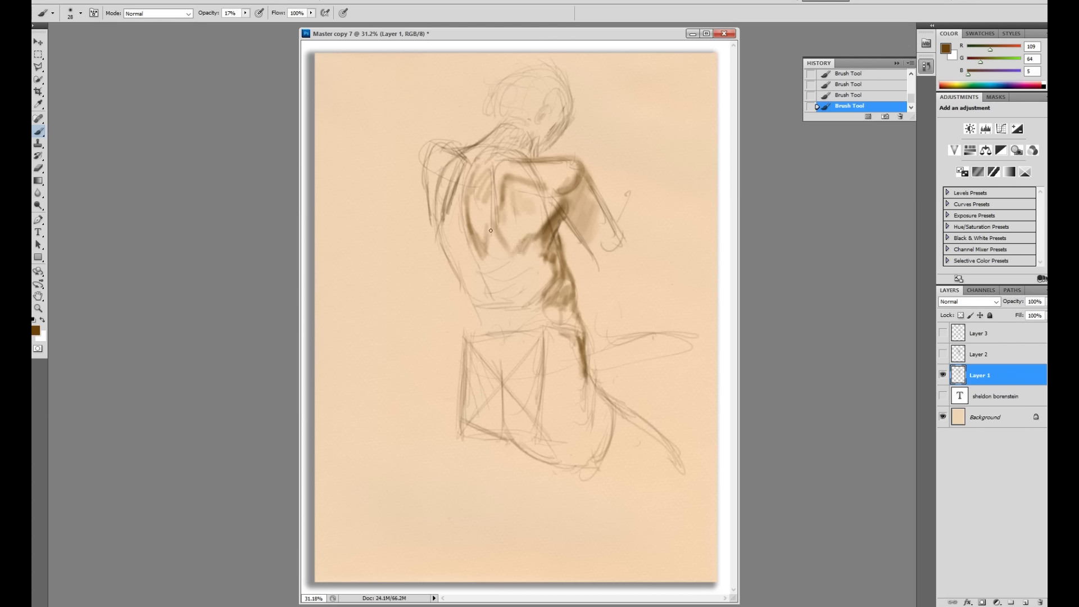
drag(471, 186, 465, 225)
mouse_move(506, 159)
mouse_down()
mouse_move(490, 191)
mouse_move(526, 156)
mouse_move(534, 164)
mouse_move(524, 139)
mouse_move(541, 156)
mouse_up()
drag(536, 241, 542, 240)
Step: Switch to the larger 56 px soft round brush preset
right_click(555, 211)
click(613, 281)
click(540, 246)
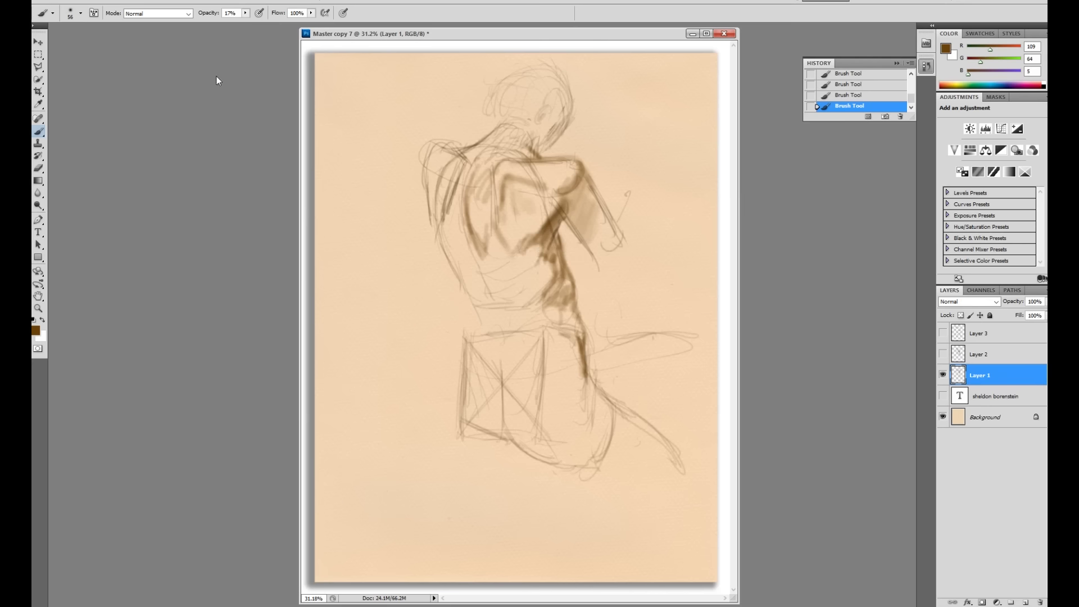
Step: Change the foreground colour to 9e7948 and brush soft shading down the spine to the waist
click(37, 331)
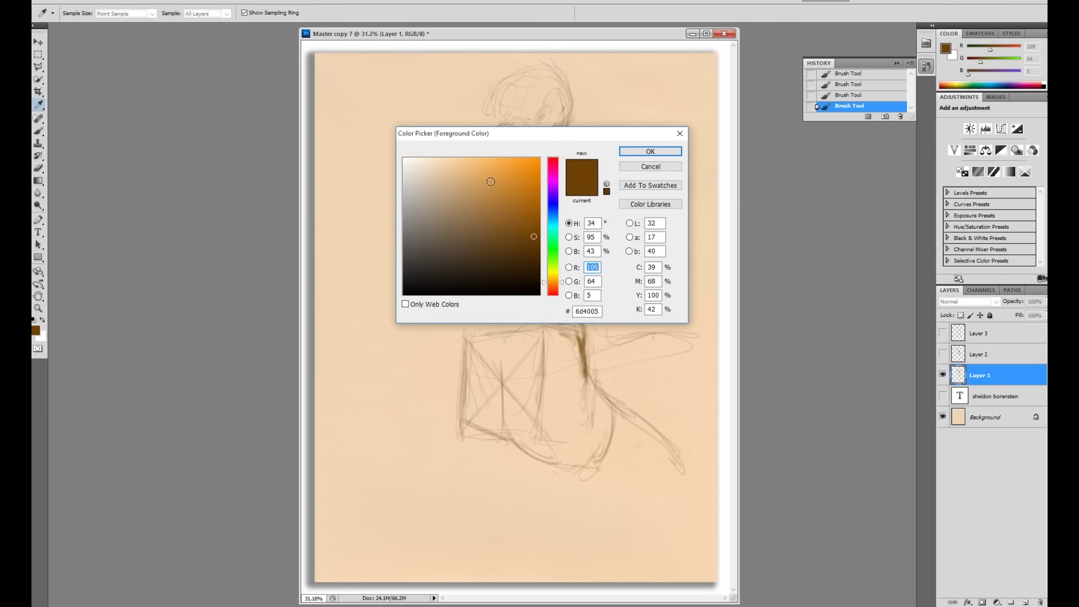
click(478, 210)
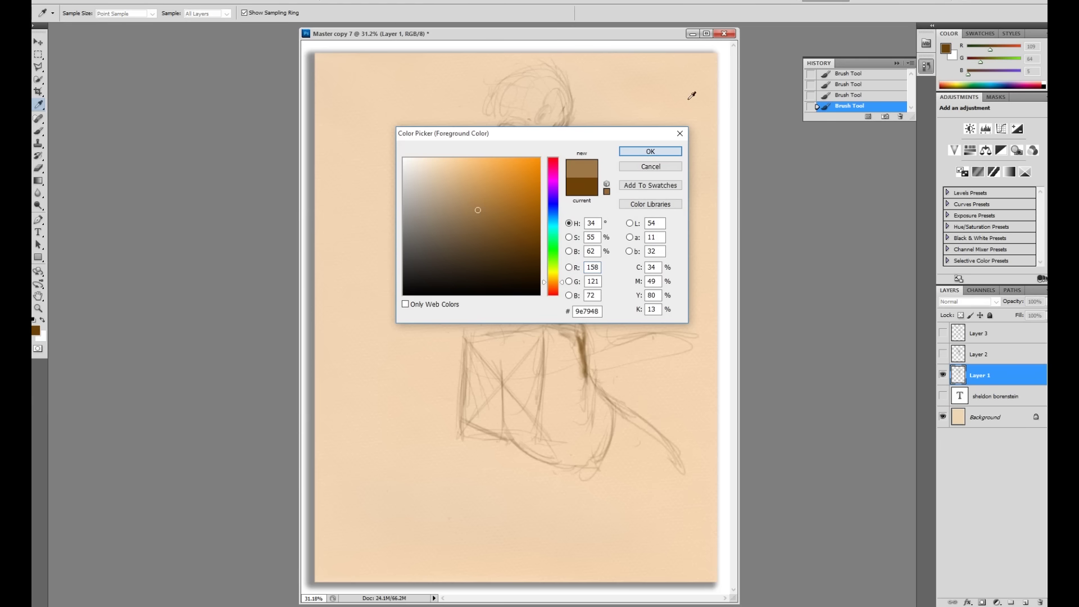
click(648, 152)
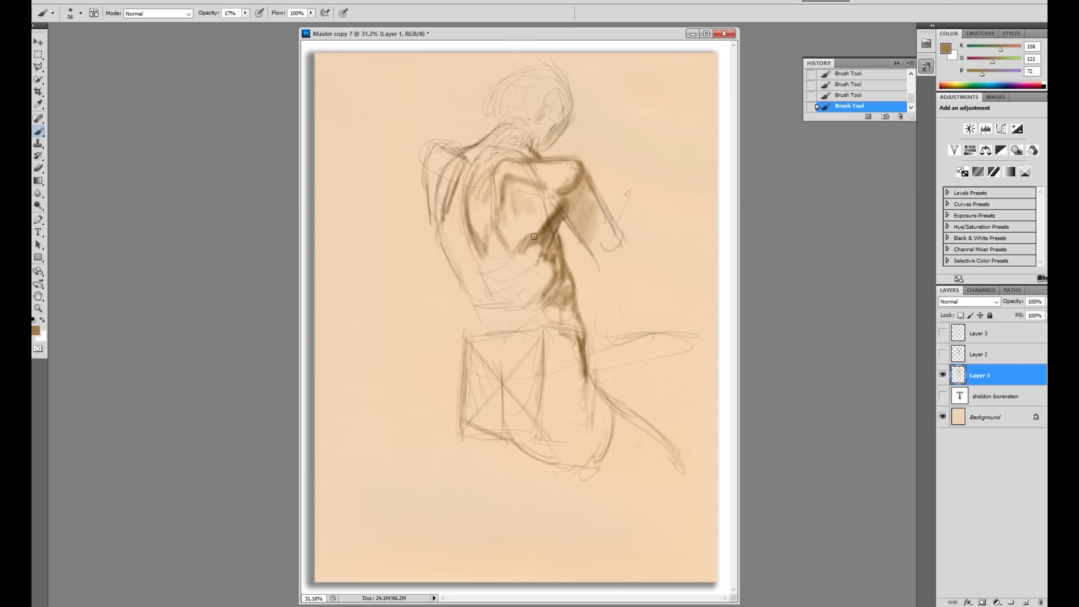
mouse_move(545, 218)
mouse_down()
mouse_move(551, 268)
mouse_move(542, 252)
mouse_move(539, 266)
mouse_move(551, 276)
mouse_move(543, 266)
mouse_move(555, 251)
mouse_move(553, 282)
mouse_move(562, 267)
mouse_move(568, 279)
mouse_move(566, 294)
mouse_move(545, 296)
mouse_move(556, 264)
mouse_move(539, 298)
mouse_move(551, 261)
mouse_move(533, 290)
mouse_move(545, 324)
mouse_move(562, 299)
mouse_move(575, 325)
mouse_up()
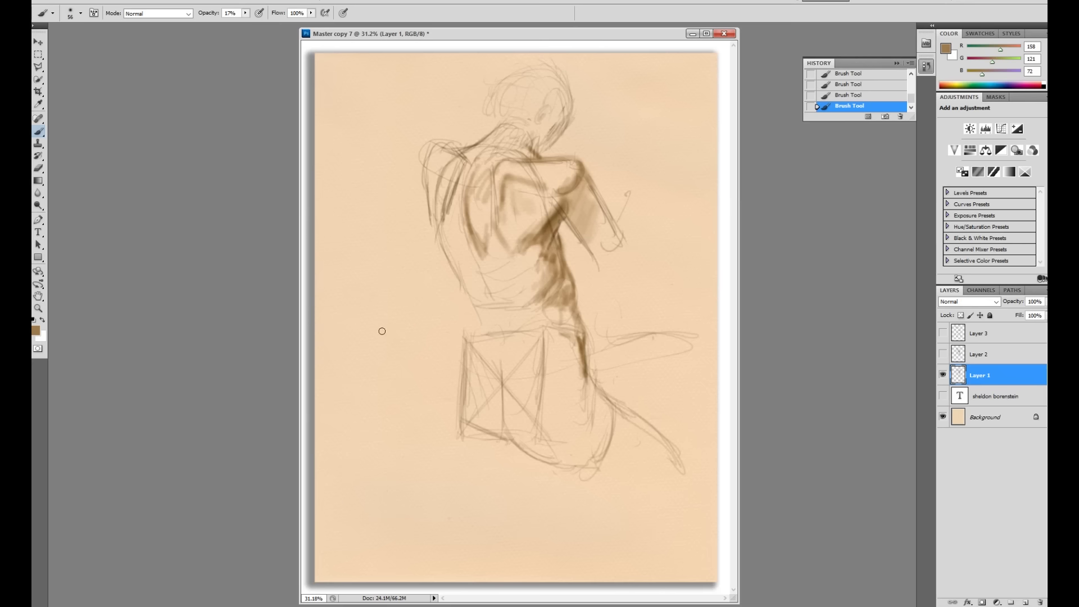
Step: Switch to the hard round brush preset at 30 px
right_click(583, 302)
drag(628, 324, 626, 324)
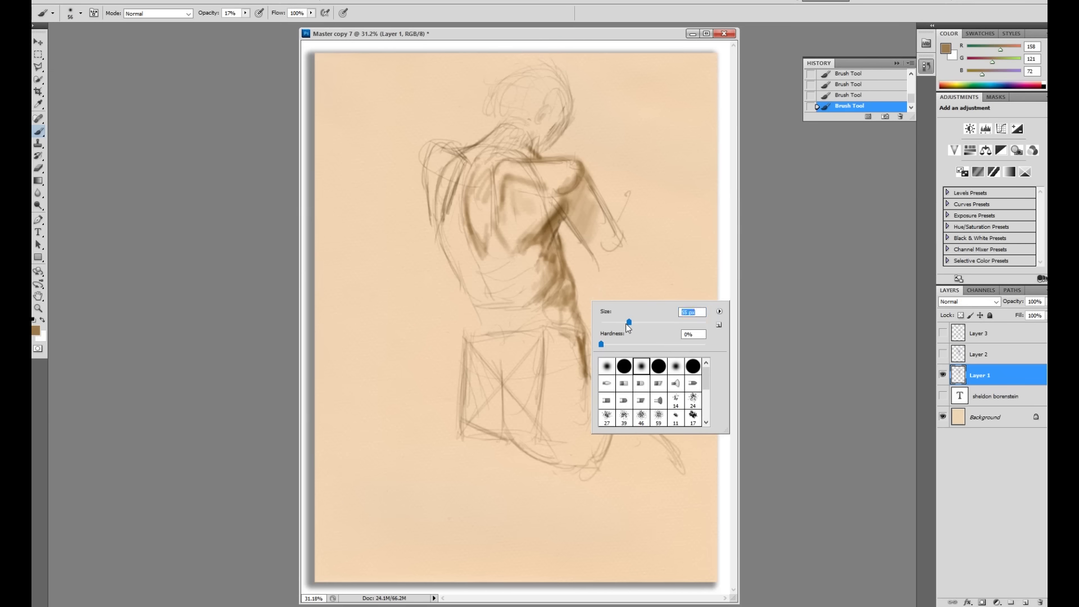
click(643, 366)
key(Return)
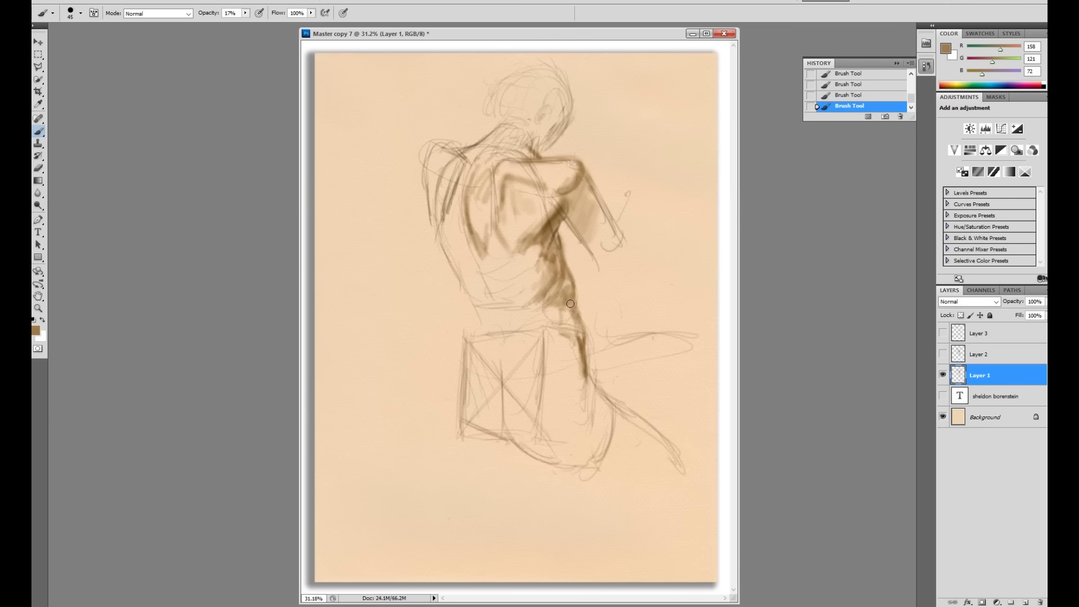
right_click(594, 299)
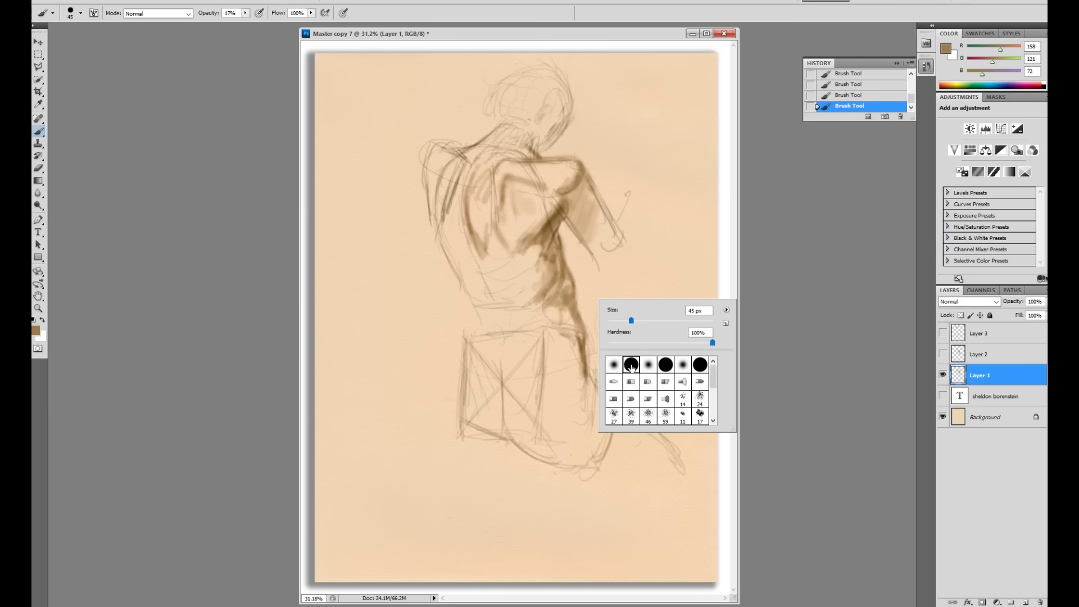
drag(631, 320, 624, 321)
key(Return)
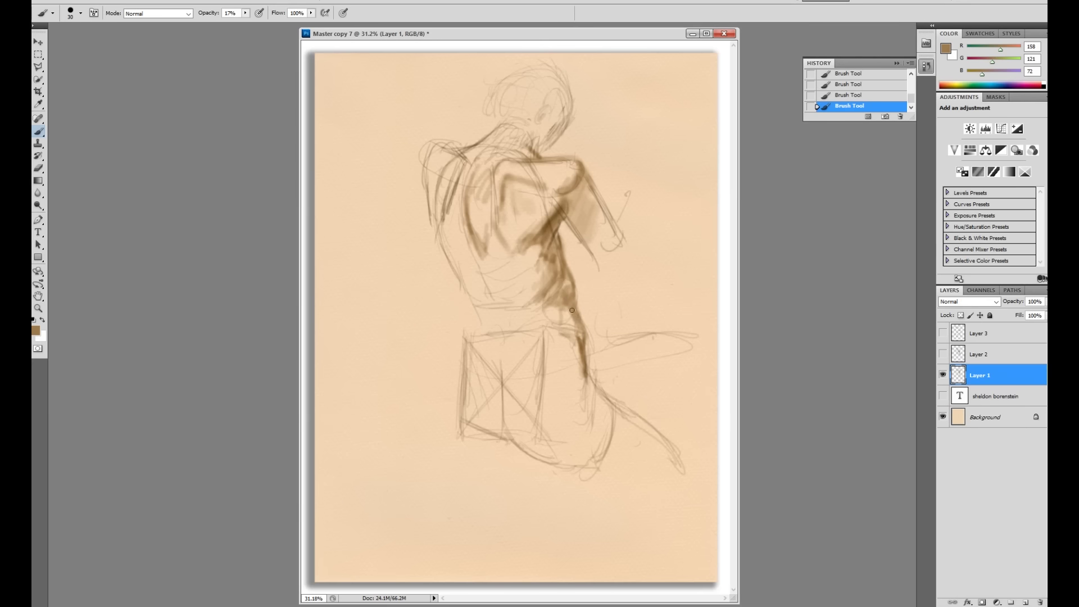
Step: Stroke along the spine and stool top, then darken the stool's left edge at 28% opacity
mouse_move(573, 311)
mouse_down()
mouse_move(576, 346)
mouse_move(552, 337)
mouse_move(570, 323)
mouse_move(565, 310)
mouse_move(576, 334)
mouse_up()
mouse_move(517, 342)
mouse_down()
mouse_move(495, 344)
mouse_move(503, 292)
mouse_move(464, 351)
mouse_move(473, 328)
mouse_up()
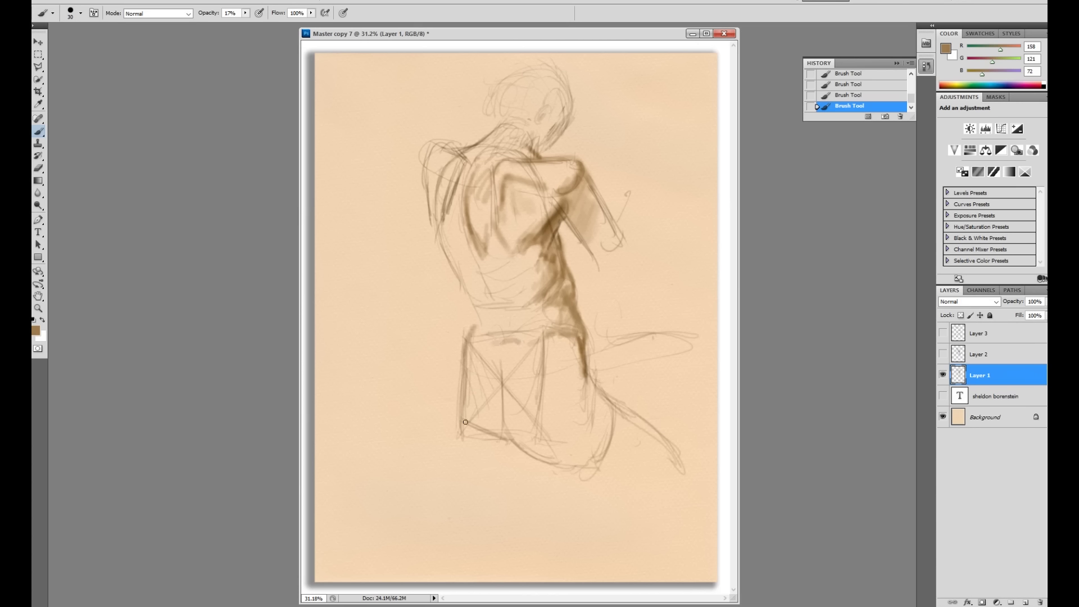
click(245, 13)
click(474, 327)
drag(465, 359, 461, 385)
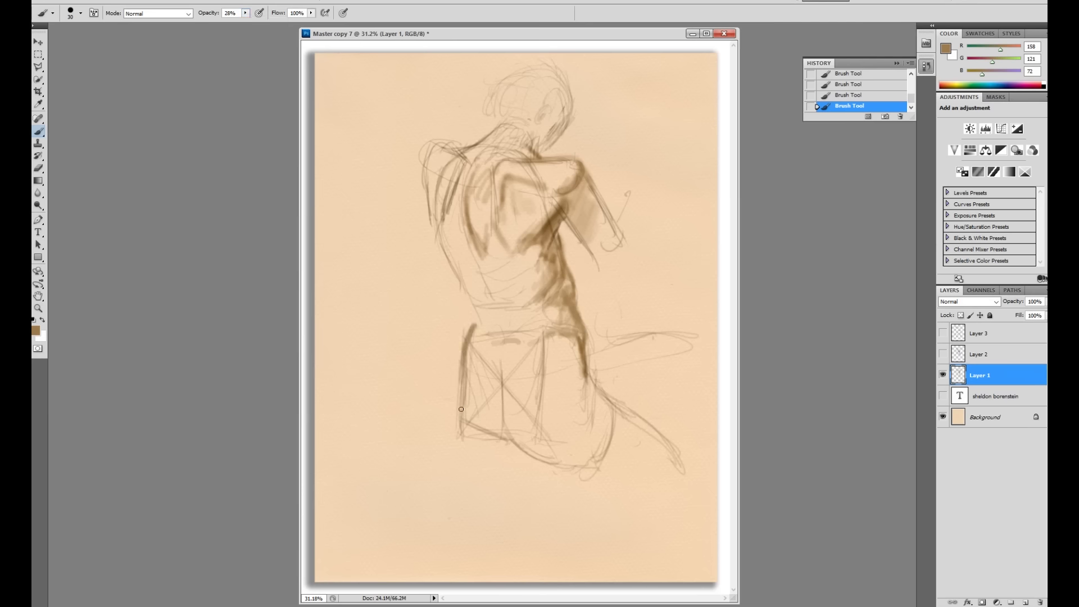
Step: Shrink the brush to 27 px and paint a dark vertical line at the hip
right_click(536, 349)
drag(557, 368, 496, 387)
click(498, 373)
mouse_move(498, 372)
mouse_down()
mouse_move(498, 383)
mouse_move(510, 445)
mouse_up()
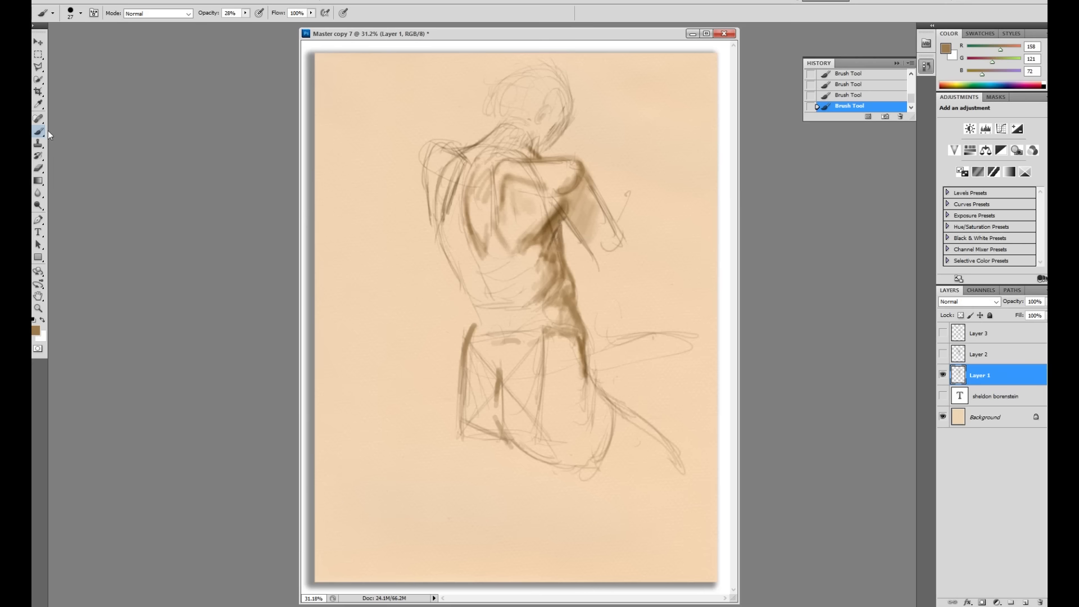
Step: Set 40% opacity, pick darker brown R86 G51 B5, and adjust the brush size
click(245, 13)
click(52, 143)
click(36, 332)
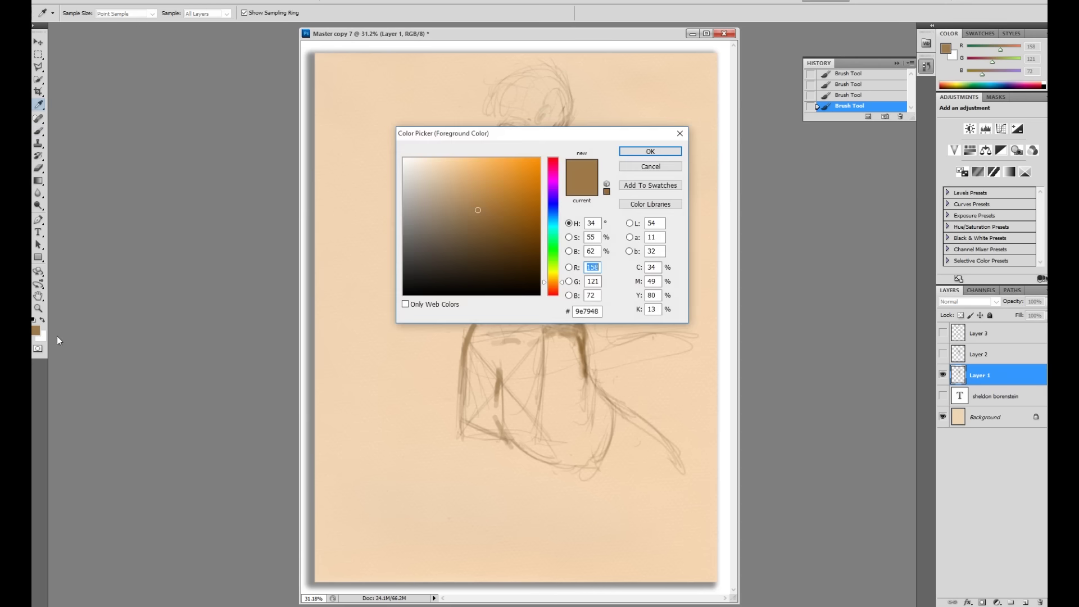
click(534, 234)
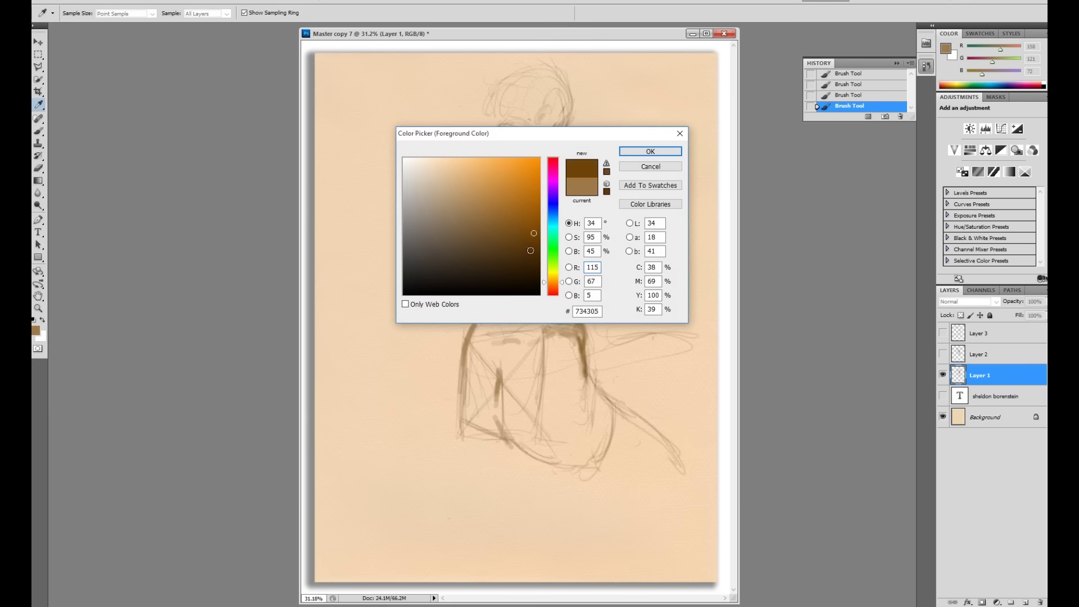
click(533, 249)
click(634, 150)
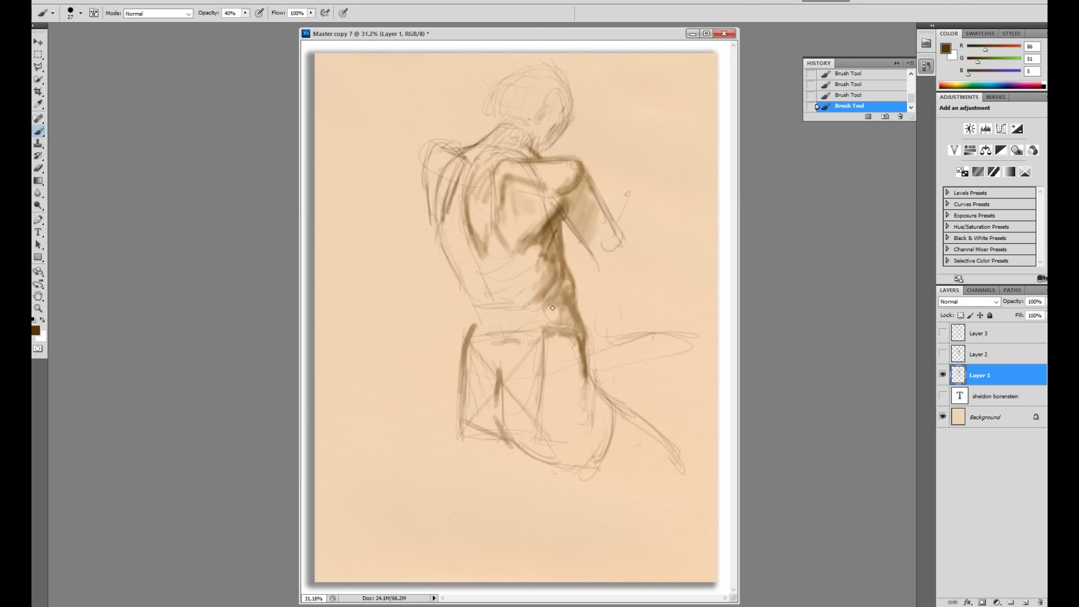
right_click(567, 286)
click(596, 308)
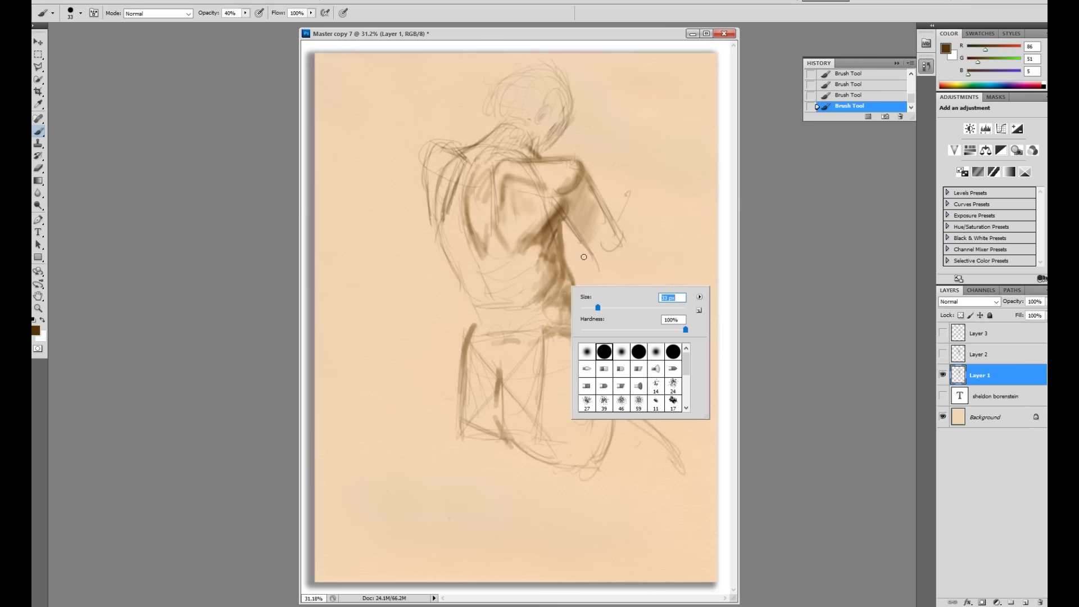
Step: Resize the brush to 25 px
right_click(576, 236)
click(610, 258)
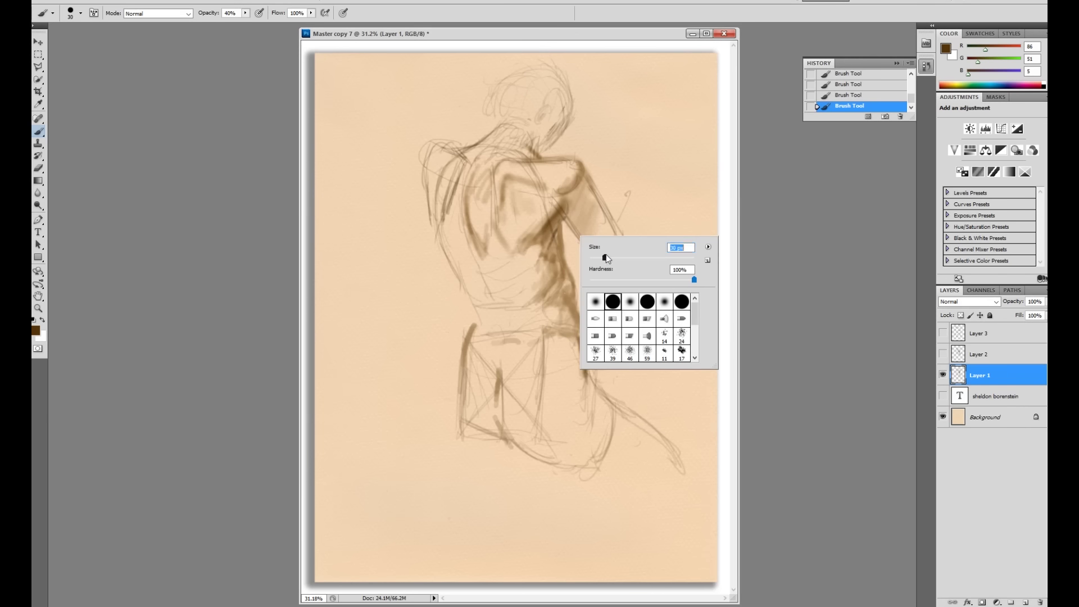
key(Return)
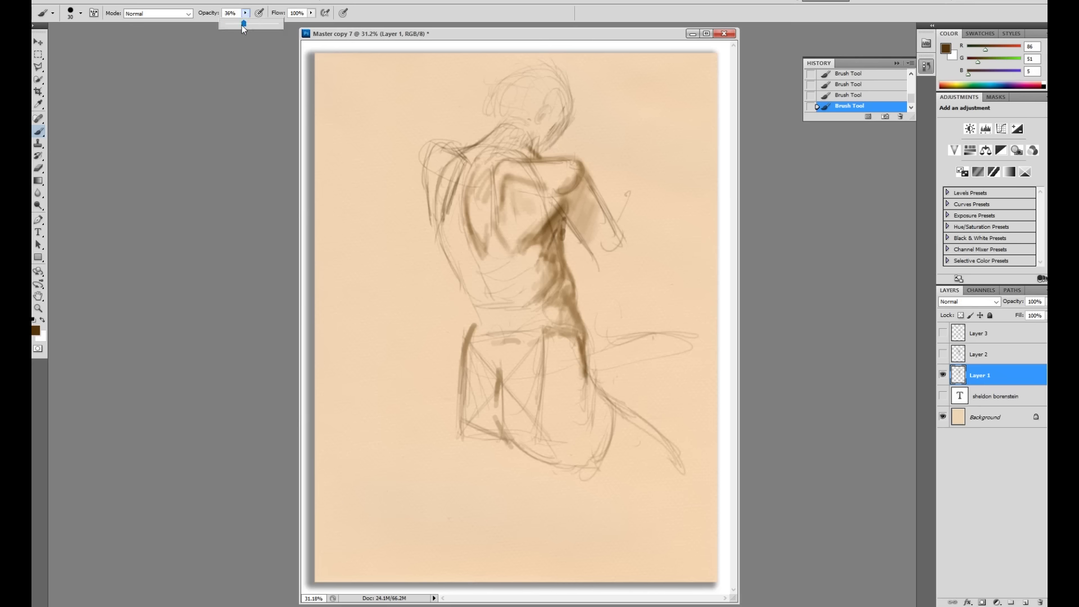
right_click(592, 188)
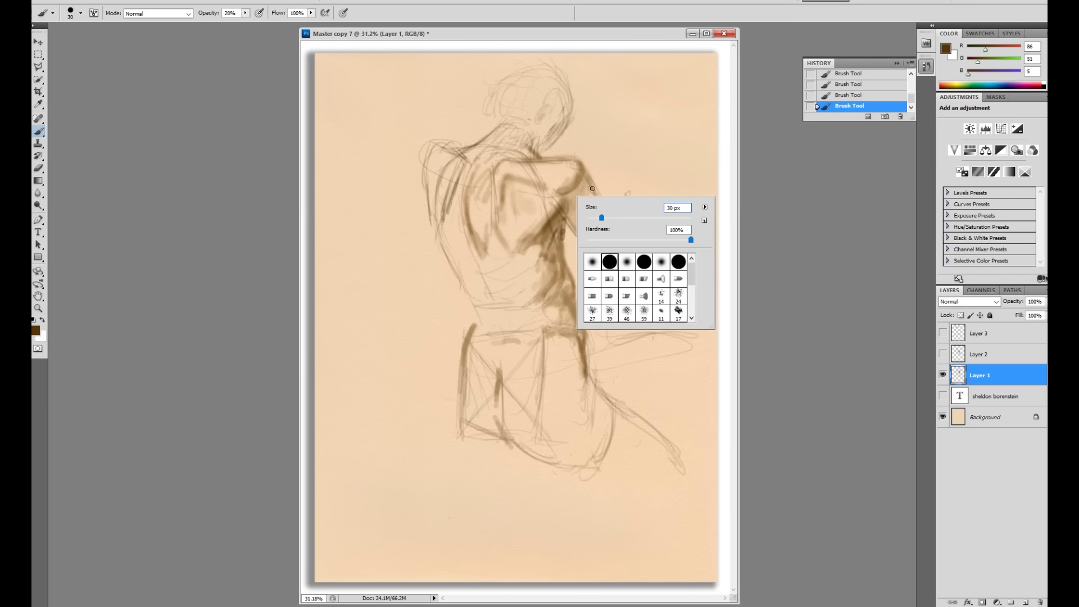
drag(603, 220, 558, 256)
key(Return)
Step: Deepen the torso shading, shoulder, upper-arm outline and the back's left contour
mouse_move(567, 215)
mouse_down()
mouse_move(557, 258)
mouse_move(566, 276)
mouse_move(562, 248)
mouse_move(578, 340)
mouse_up()
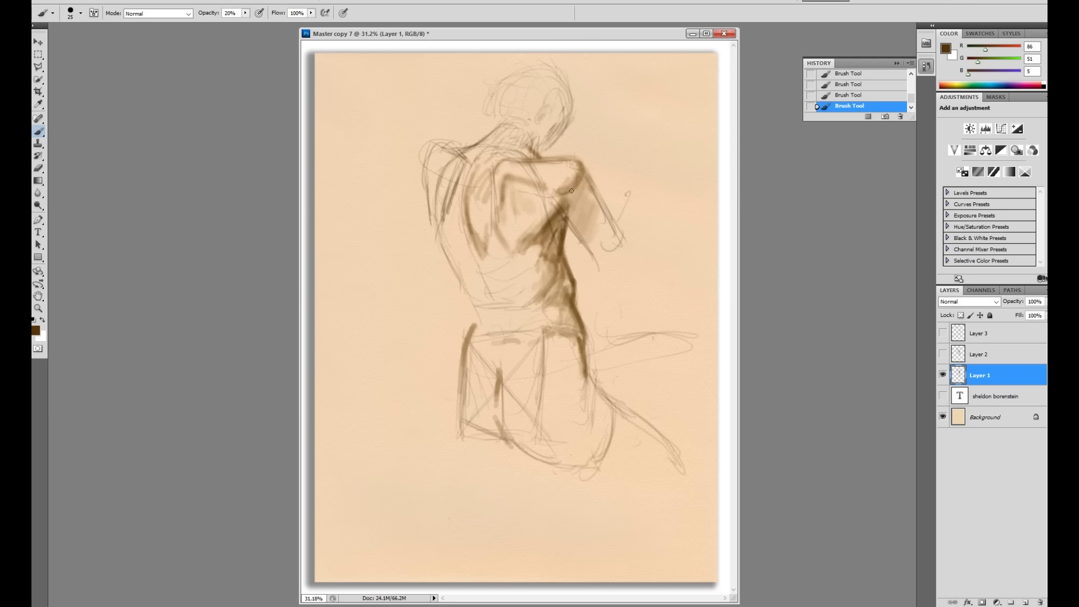
drag(559, 203, 551, 215)
mouse_move(579, 169)
mouse_down()
mouse_move(565, 194)
mouse_move(586, 168)
mouse_move(591, 192)
mouse_move(557, 191)
mouse_move(563, 160)
mouse_move(529, 145)
mouse_up()
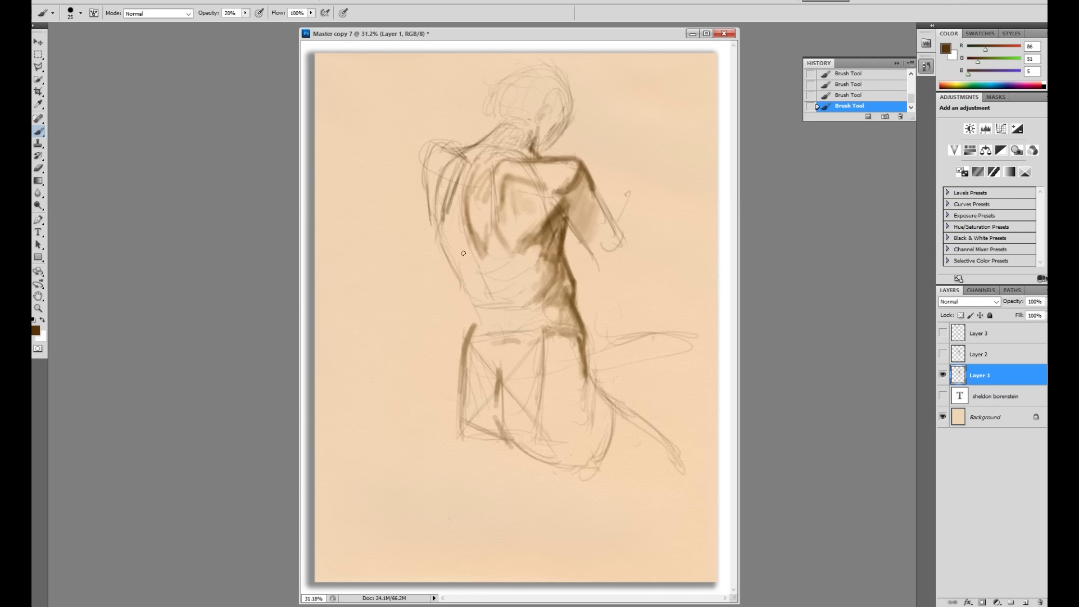
drag(472, 250, 487, 293)
Step: With a 14 px brush, darken the left shoulder, back contours and outer arm line
right_click(506, 247)
drag(510, 239, 504, 240)
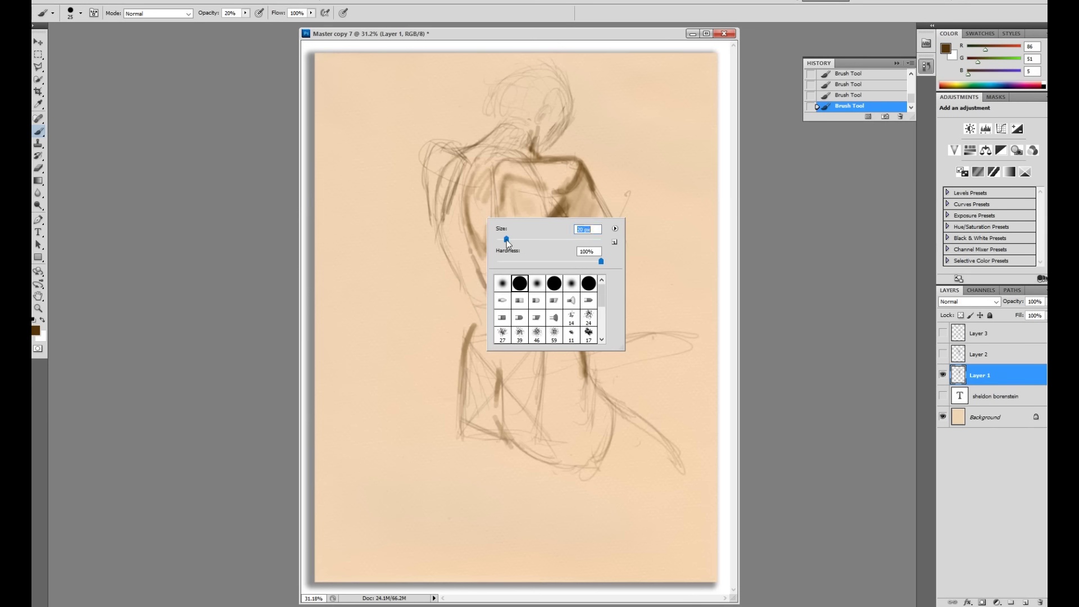
key(Return)
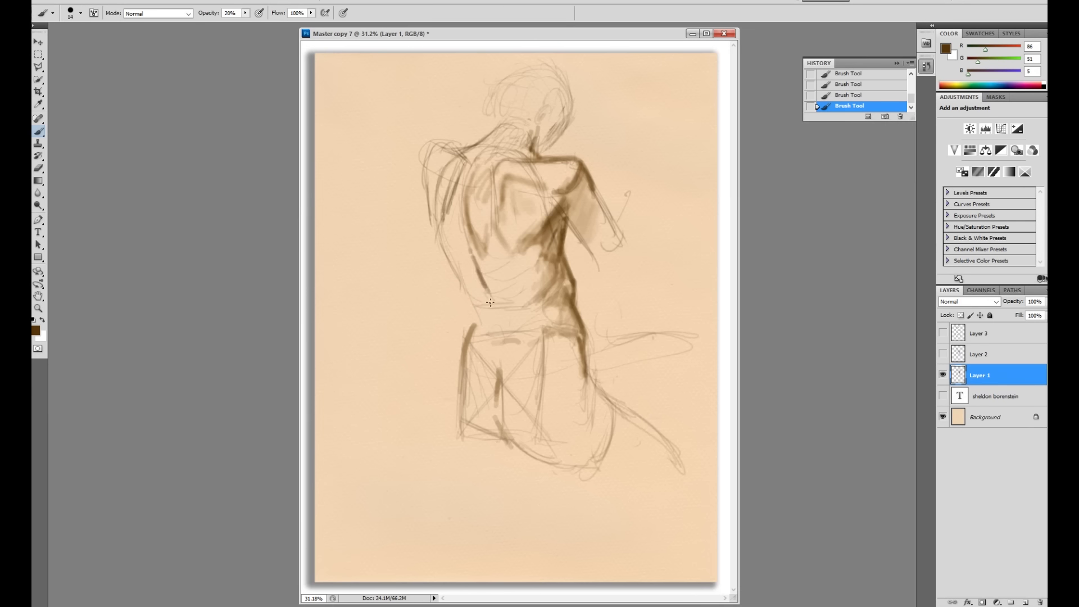
mouse_move(432, 153)
mouse_down()
mouse_move(453, 147)
mouse_move(421, 160)
mouse_move(431, 220)
mouse_up()
drag(502, 199, 502, 252)
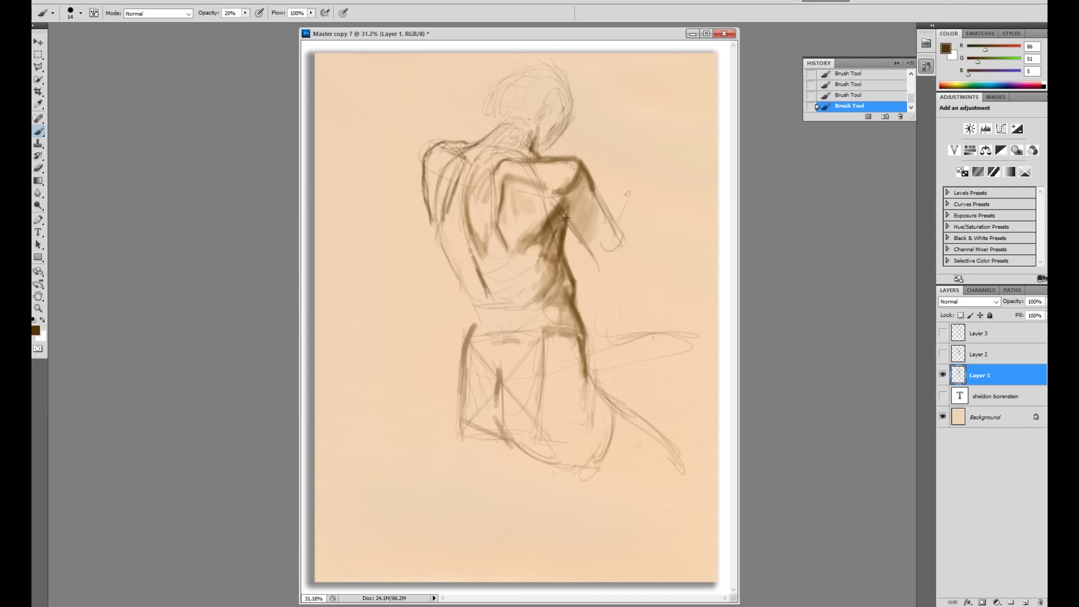
drag(564, 225, 601, 267)
drag(609, 219, 598, 183)
mouse_move(497, 311)
mouse_down()
mouse_move(498, 326)
mouse_move(461, 310)
mouse_move(463, 322)
mouse_up()
drag(433, 230, 453, 281)
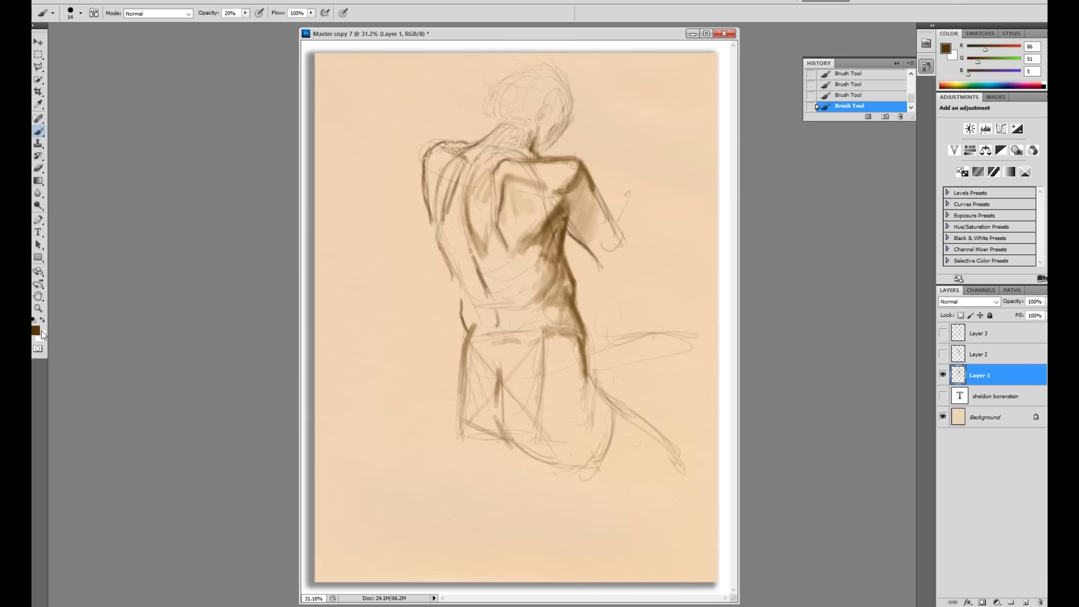
click(39, 331)
Step: Switch to very dark brown #462902 and add a dark accent at the waist
click(531, 258)
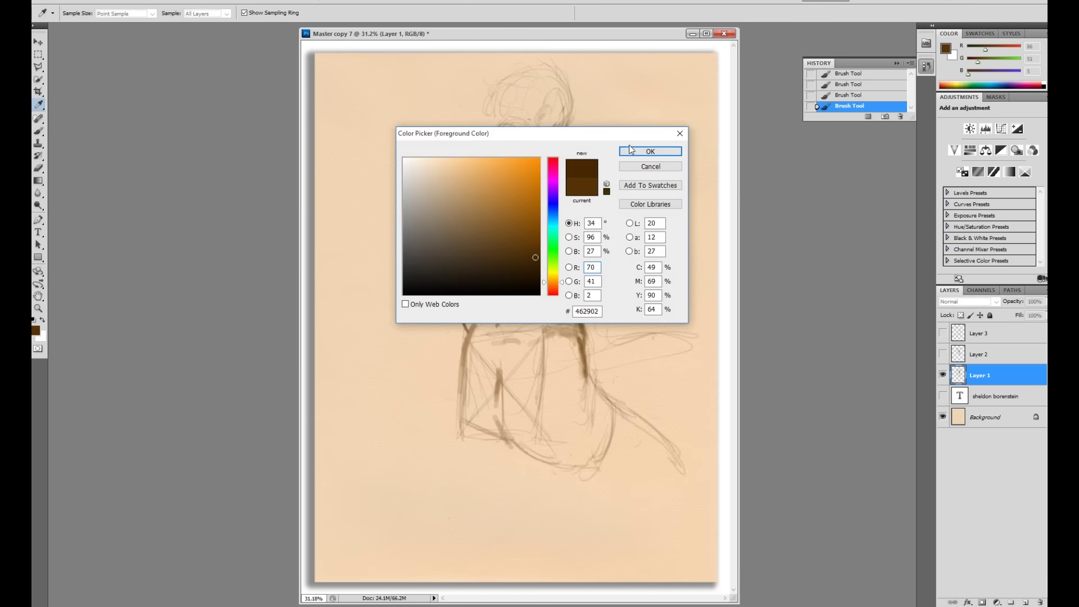
click(642, 151)
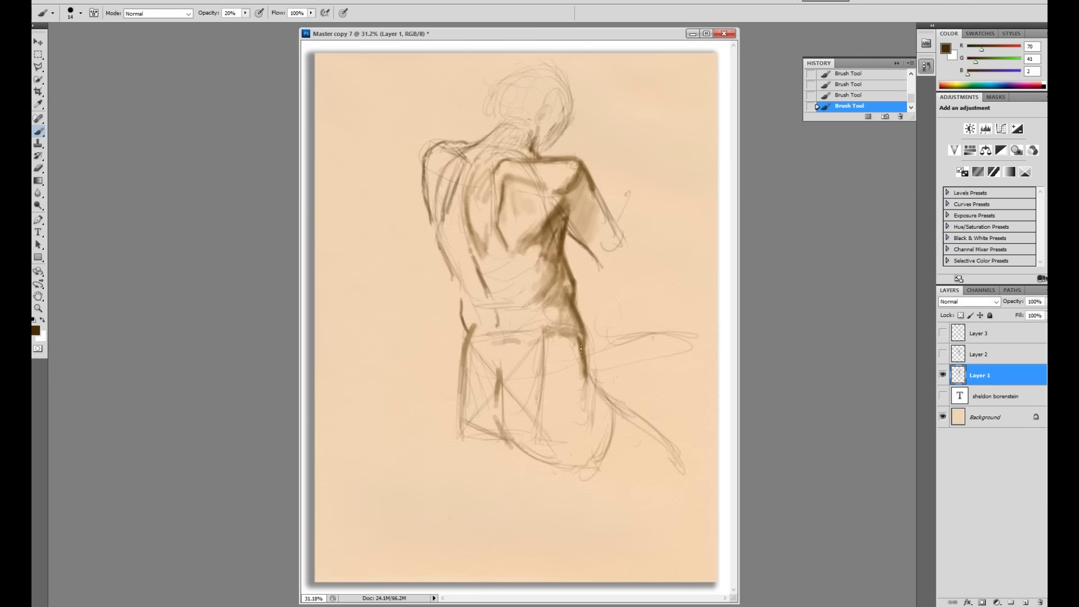
drag(550, 330, 540, 340)
Step: Set the foreground colour to near-white R252 G252 B252
click(36, 329)
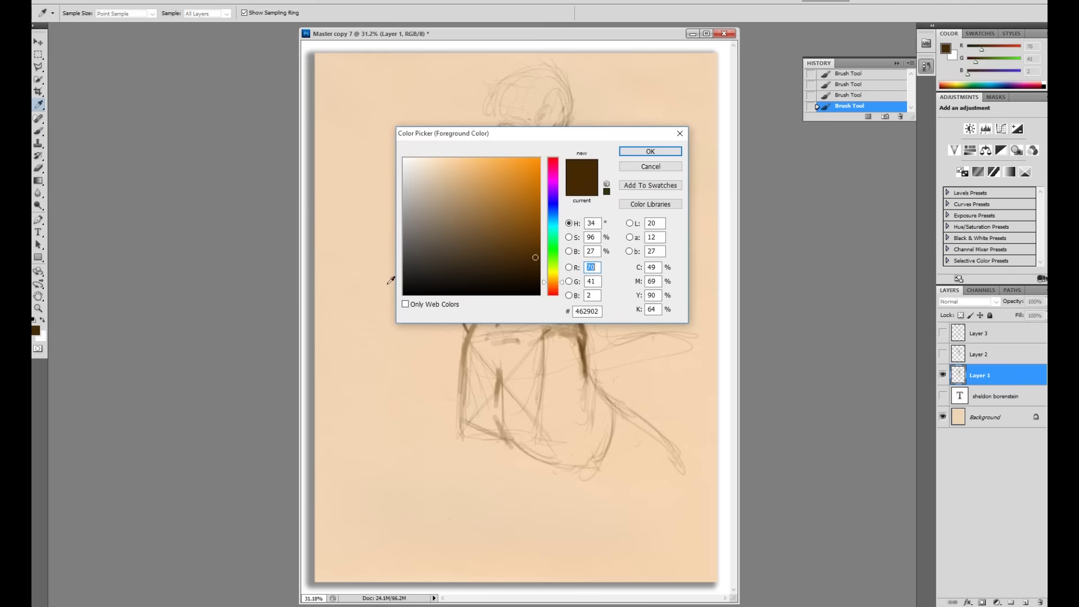
click(404, 159)
click(625, 153)
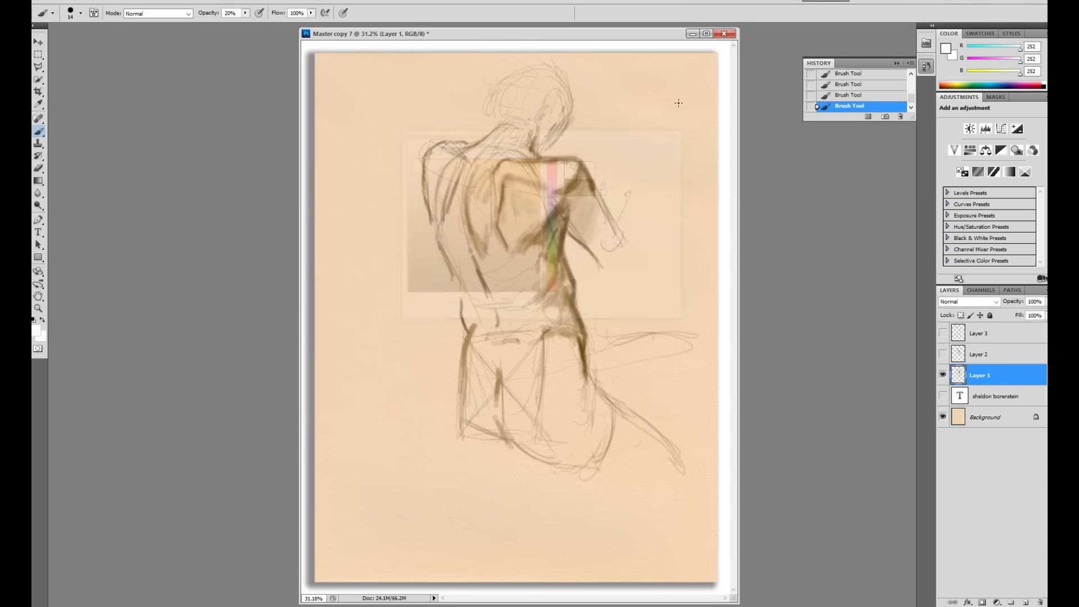
Step: At 45% opacity, dab a faint white highlight at the top of the shoulder
right_click(541, 165)
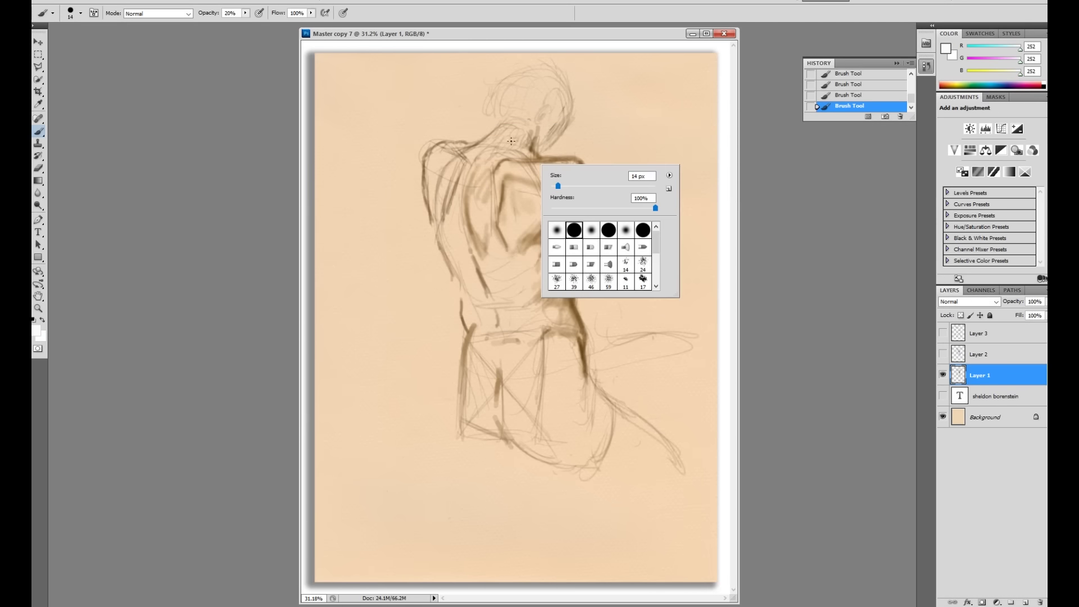
click(246, 13)
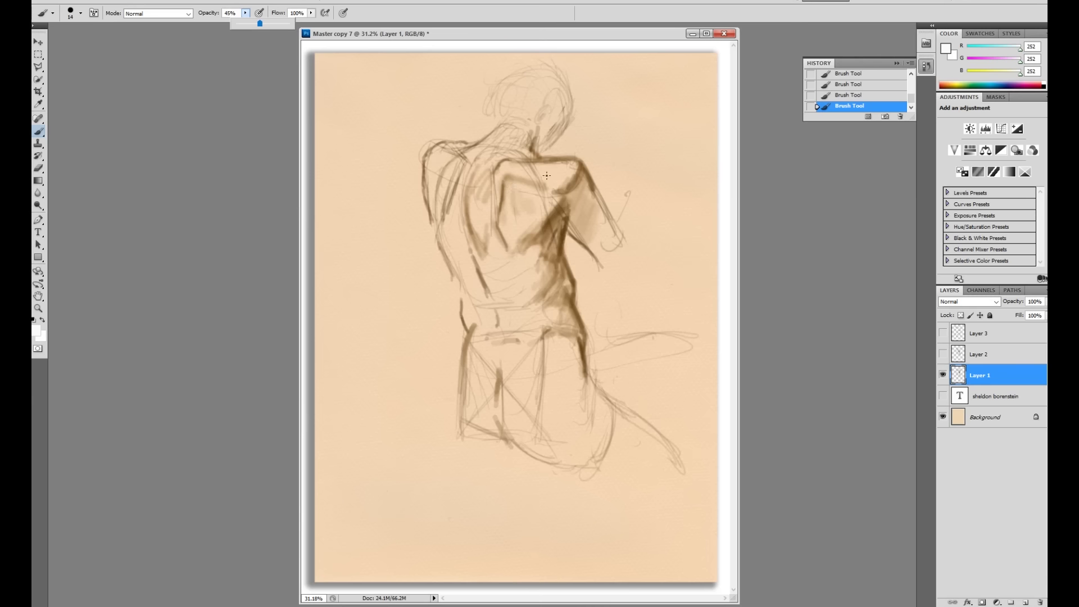
drag(544, 171, 409, 220)
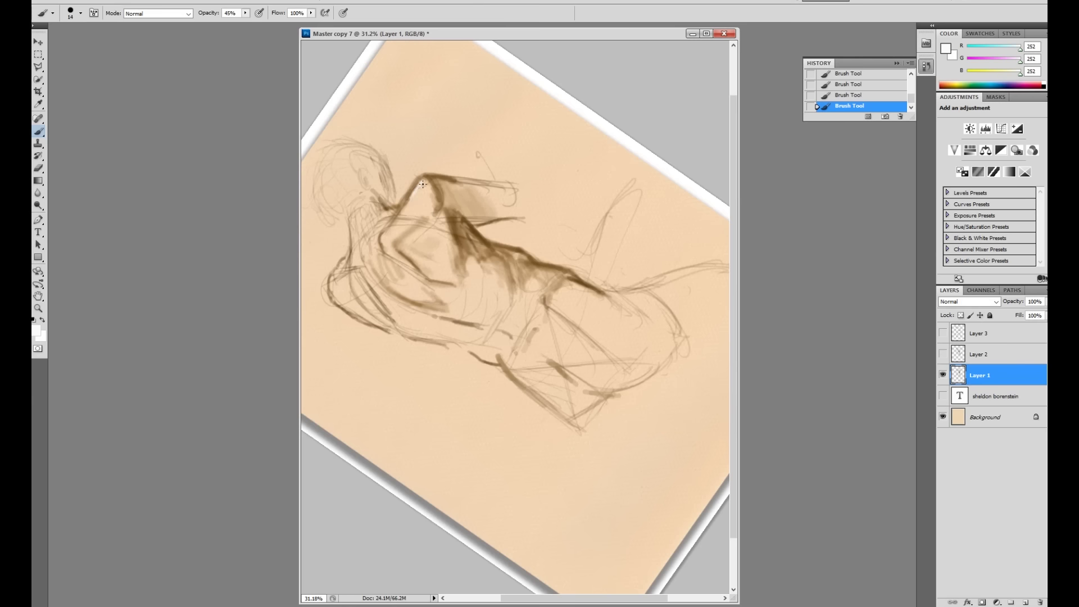
mouse_move(420, 201)
mouse_down()
mouse_move(423, 186)
mouse_move(401, 209)
mouse_move(424, 193)
mouse_up()
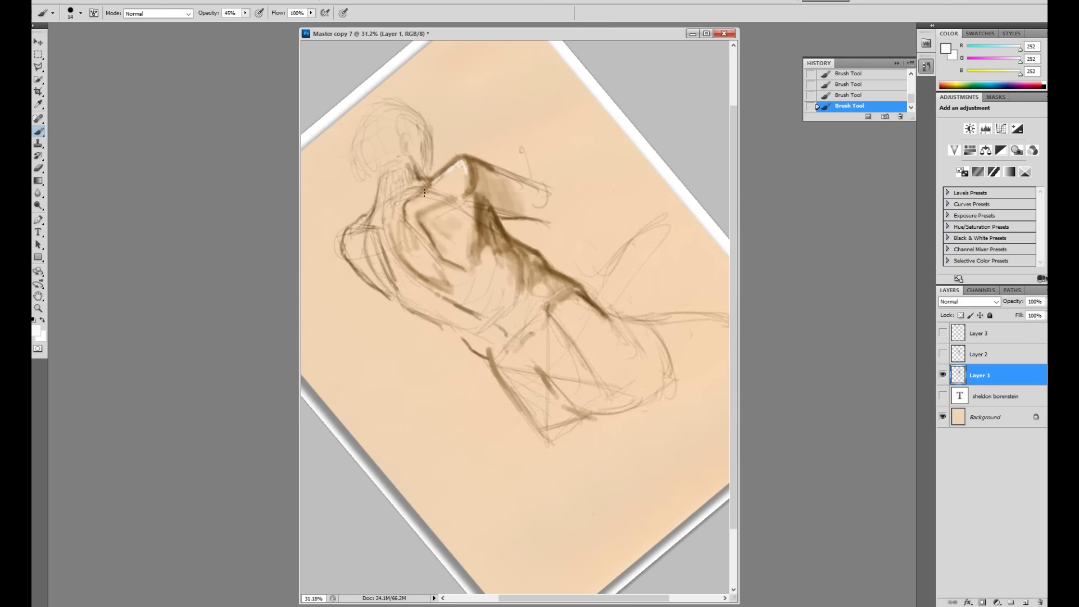
Step: Lower opacity to 21% and brush faint highlights along the shoulder
click(245, 12)
click(460, 165)
drag(454, 165, 455, 166)
drag(436, 211, 454, 187)
key(r)
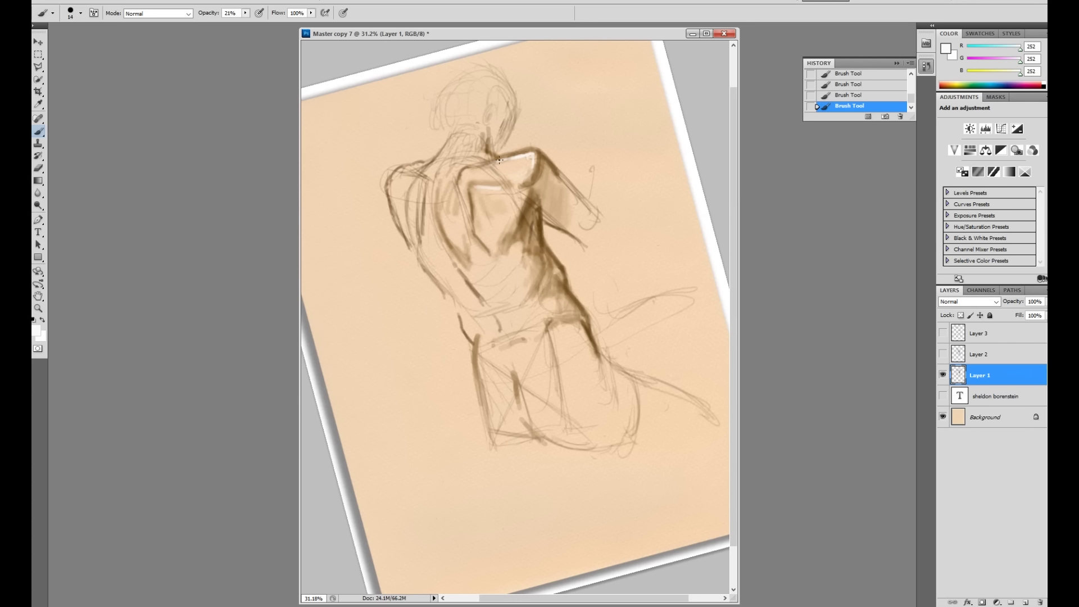
mouse_move(477, 189)
mouse_down()
mouse_move(491, 196)
mouse_move(474, 176)
mouse_move(478, 200)
mouse_up()
drag(478, 225, 479, 238)
Step: Enlarge the brush to about 30 px
right_click(532, 215)
drag(551, 236, 559, 233)
key(Return)
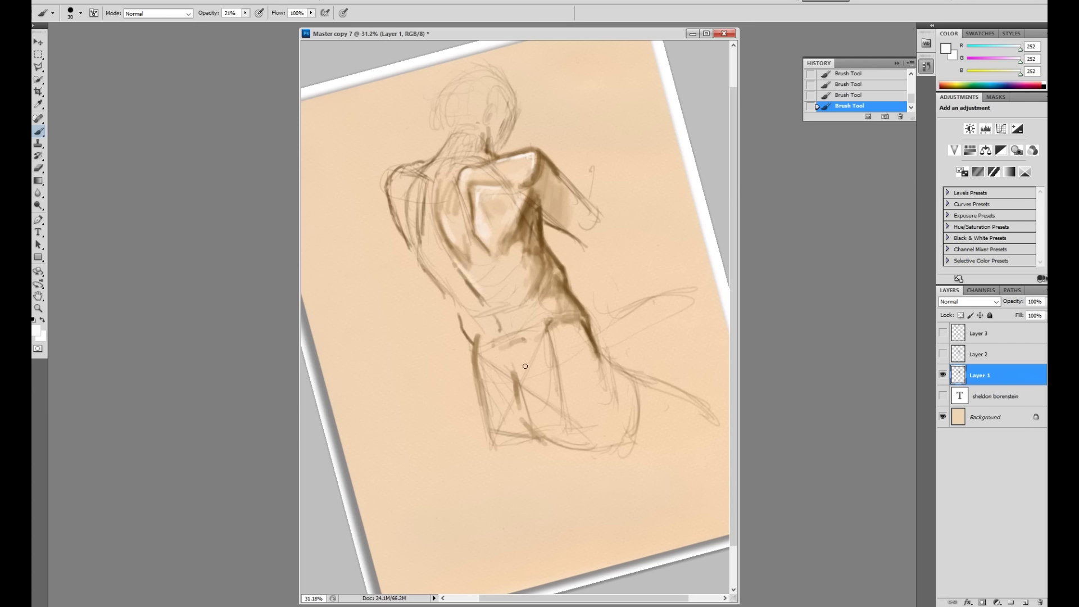
Step: Add faint white highlights across the back, its left side and near the hips
drag(520, 253, 516, 251)
mouse_move(520, 254)
mouse_down()
mouse_move(511, 305)
mouse_move(538, 263)
mouse_move(528, 288)
mouse_up()
key(Escape)
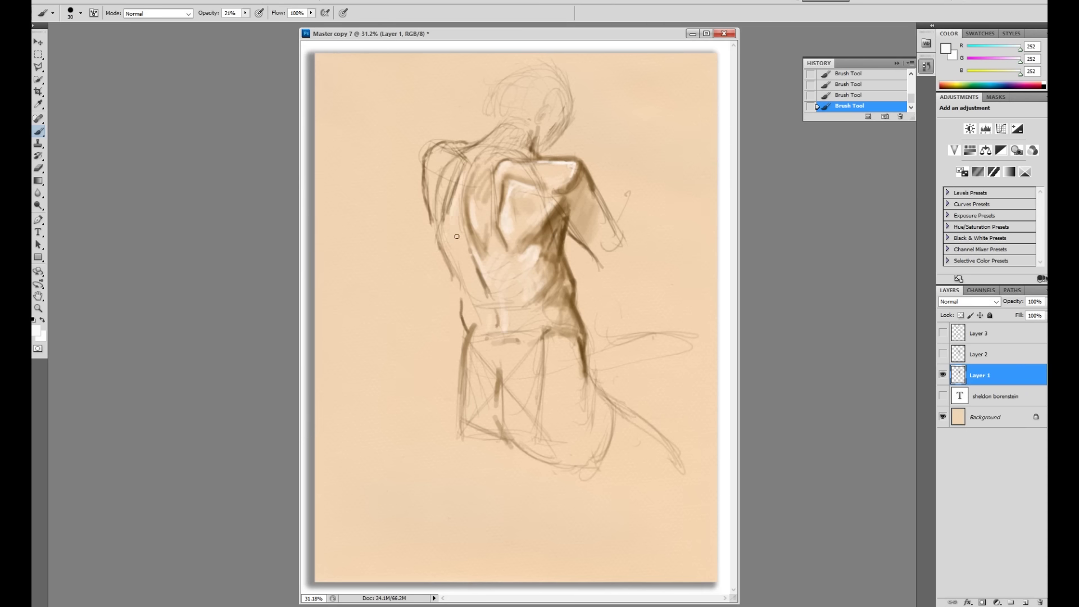
mouse_move(463, 237)
mouse_down()
mouse_move(455, 279)
mouse_move(485, 309)
mouse_move(507, 216)
mouse_move(484, 250)
mouse_up()
drag(552, 351, 542, 376)
key(r)
drag(504, 357, 522, 345)
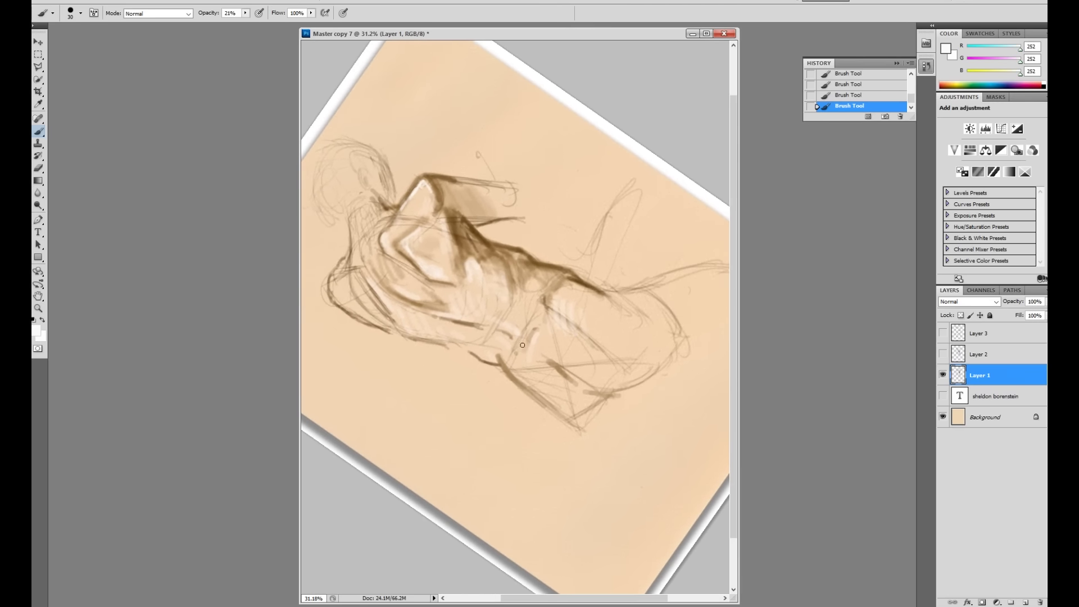
key(r)
drag(549, 336, 549, 336)
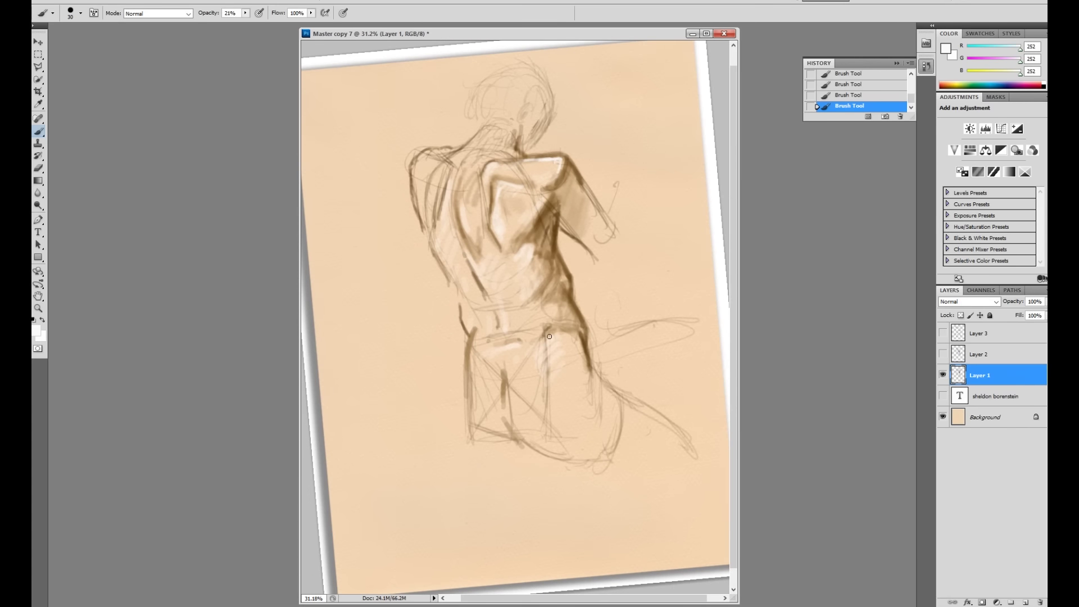
Step: Set the brush to dark brown 693e05 at 47% opacity and 17 px
click(39, 331)
click(534, 238)
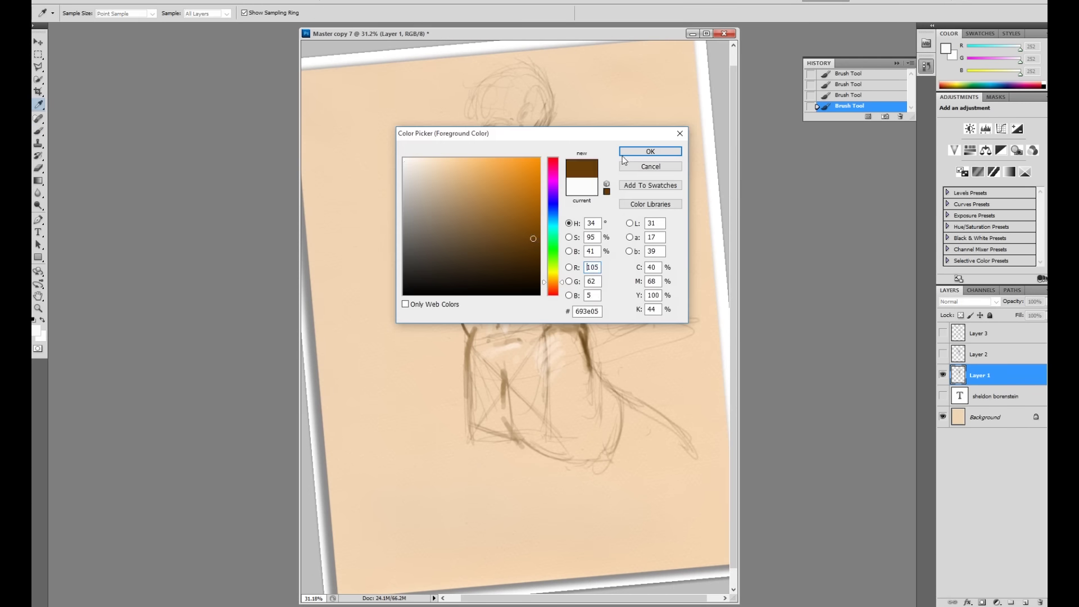
click(624, 156)
key(b)
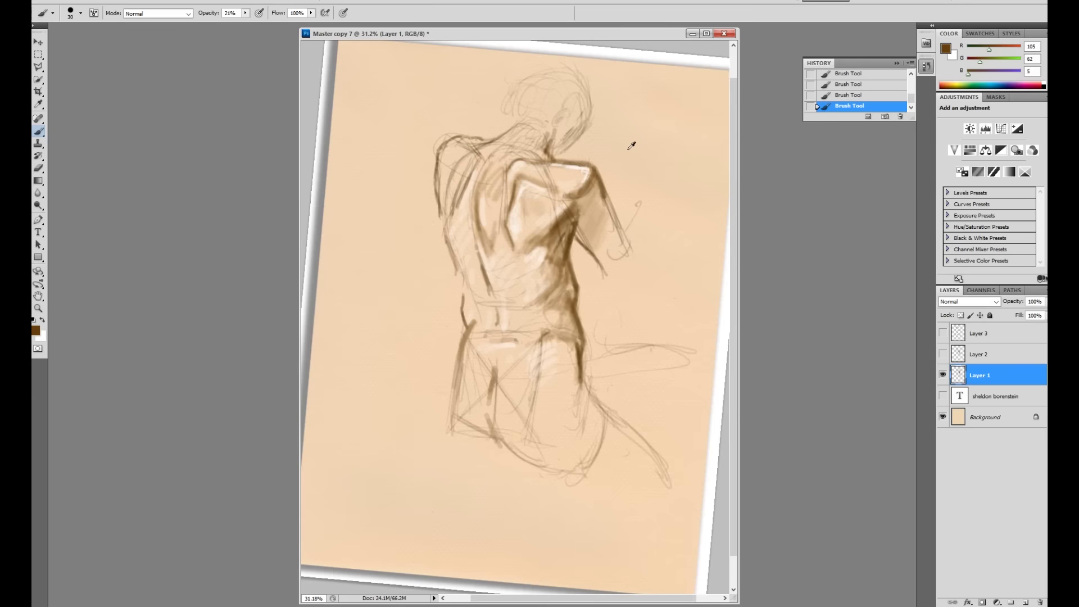
key(Escape)
drag(245, 13, 254, 25)
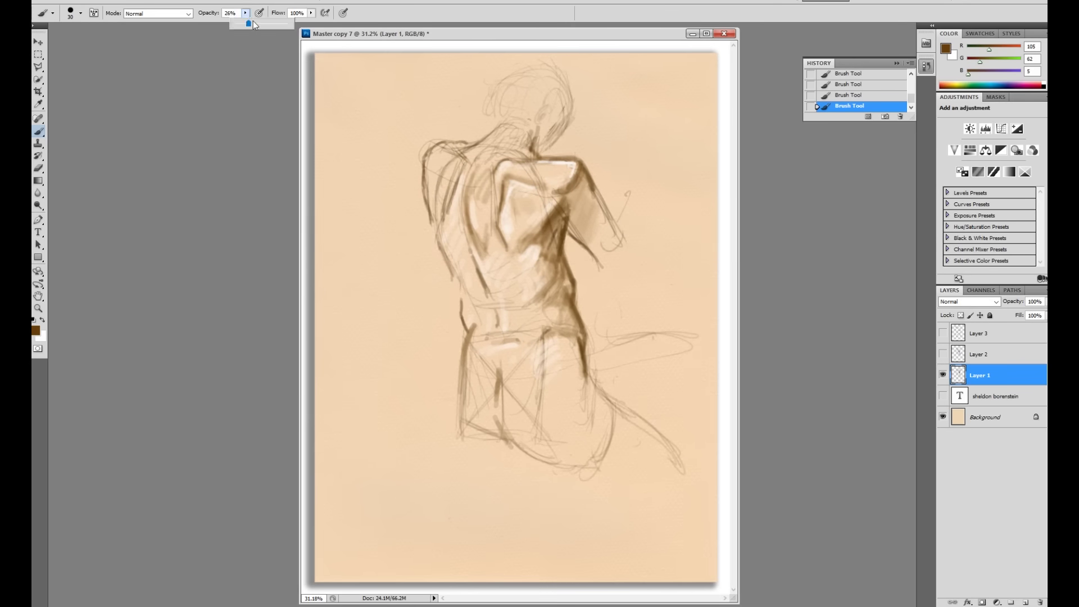
right_click(580, 324)
key(bracketleft)
key(bracketleft)
click(582, 323)
Step: Paint dark contour strokes at the hip, waist, side, right shoulder and near the ear
drag(582, 323, 590, 391)
drag(545, 333, 540, 345)
drag(563, 256, 573, 278)
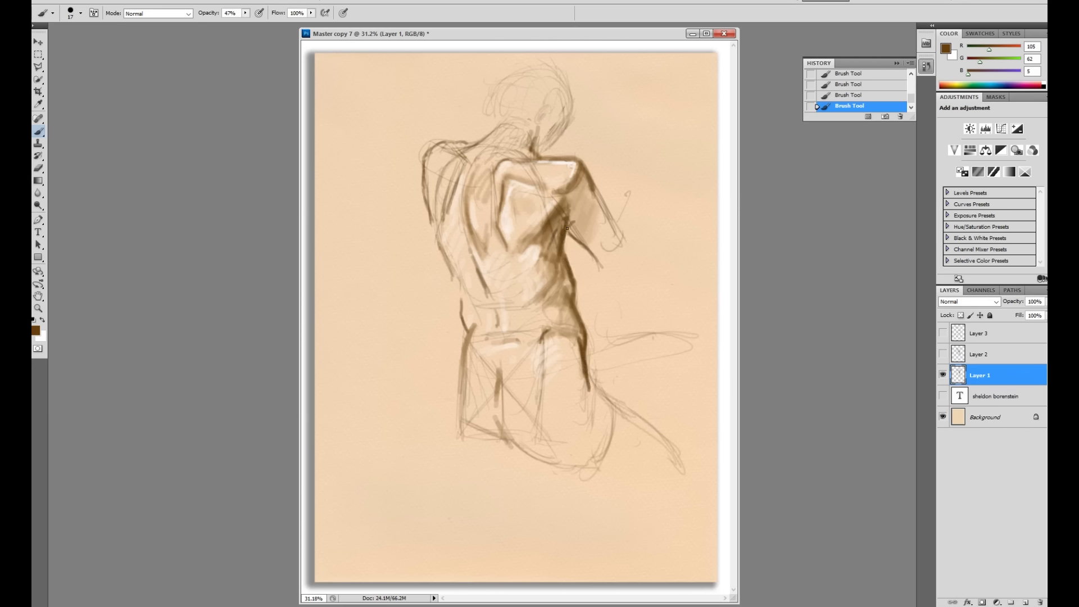
drag(586, 167, 594, 193)
mouse_move(553, 119)
mouse_down()
mouse_move(506, 143)
mouse_move(488, 131)
mouse_move(499, 124)
mouse_move(476, 164)
mouse_up()
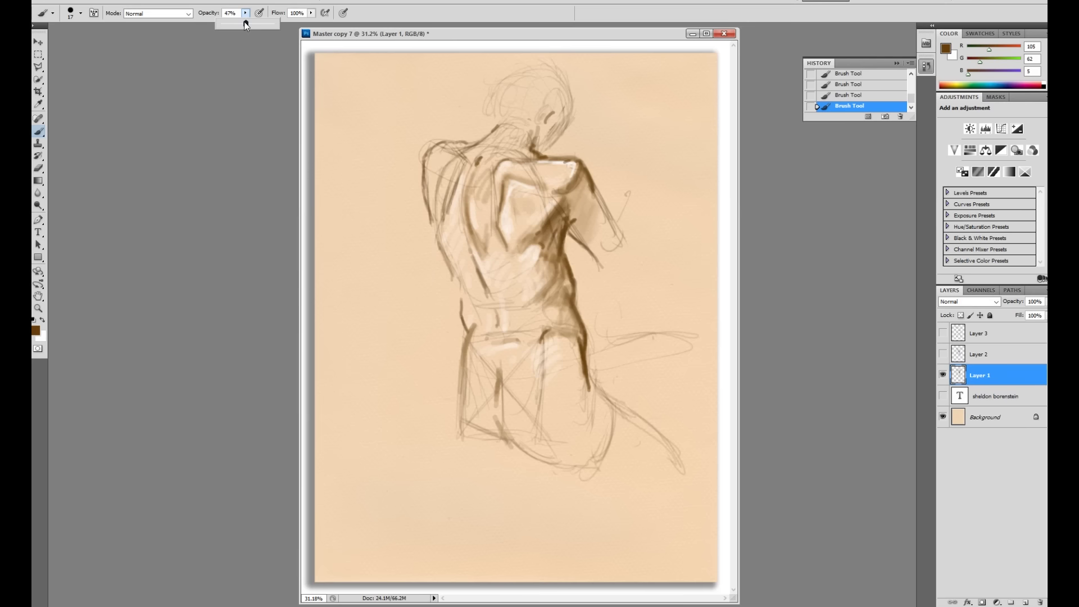
Step: Set the brush to a soft round, 0% hardness, 25 px at 24% opacity
click(539, 305)
right_click(543, 304)
click(578, 305)
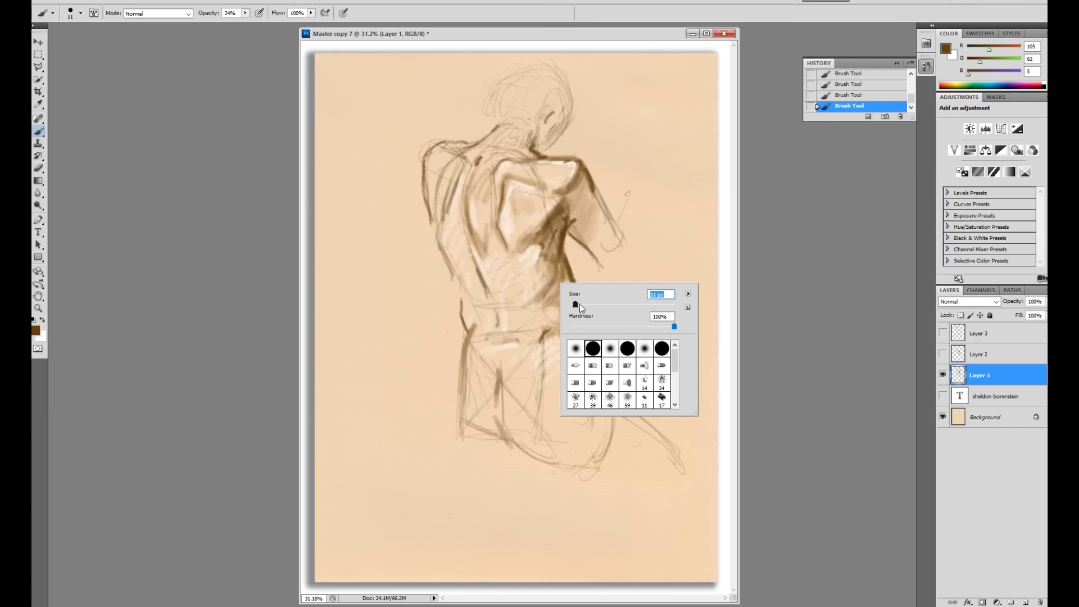
click(610, 352)
click(547, 306)
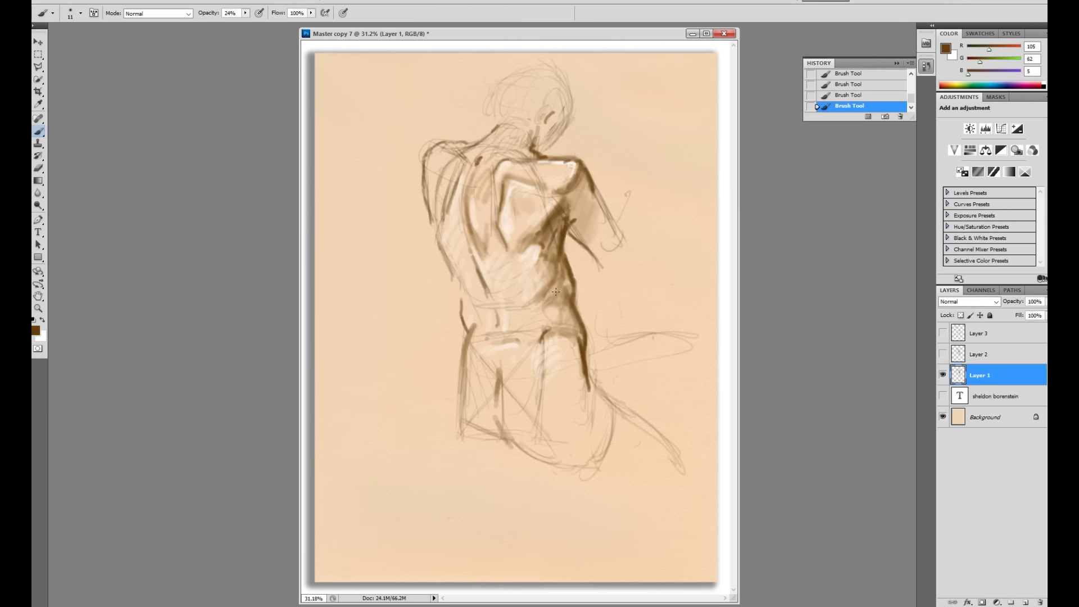
right_click(561, 309)
drag(594, 311, 600, 311)
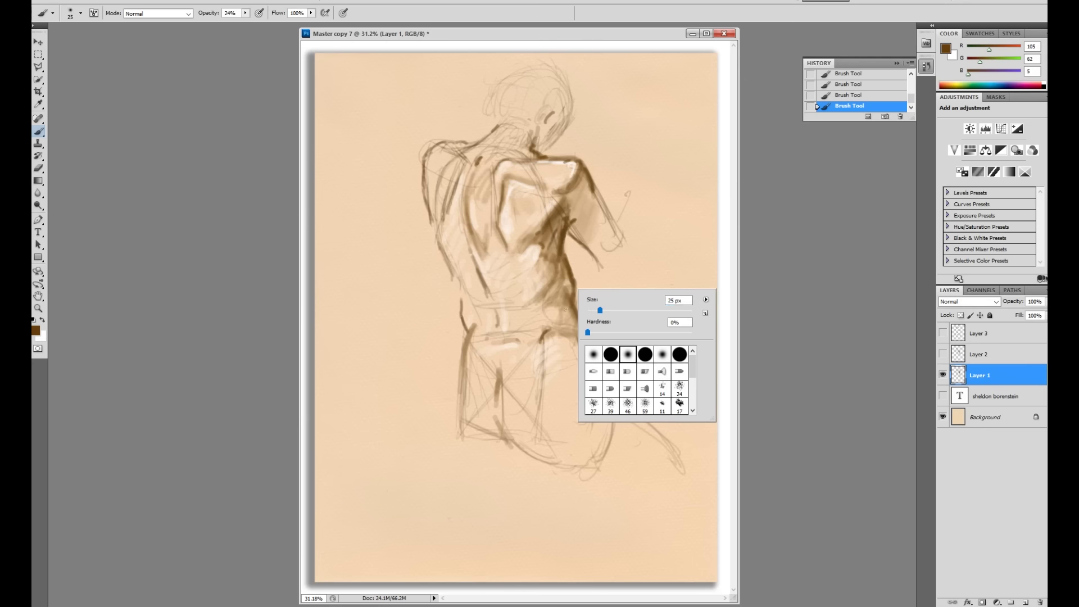
click(543, 304)
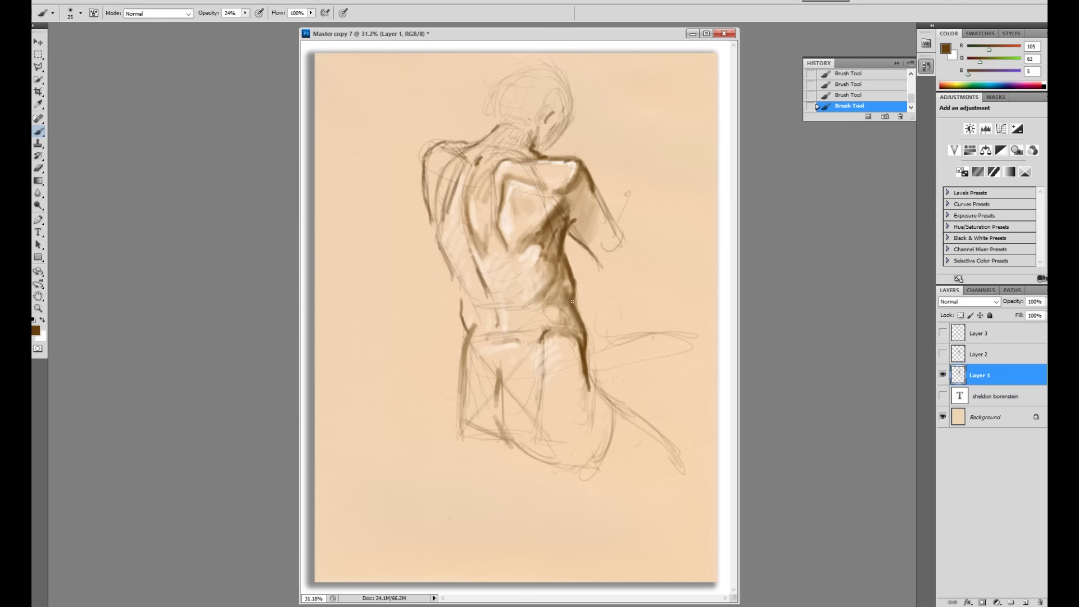
Step: Hatch deeper shadows across the back, lower back, right arm edge and neck
drag(569, 236, 564, 252)
key(r)
drag(588, 182, 588, 182)
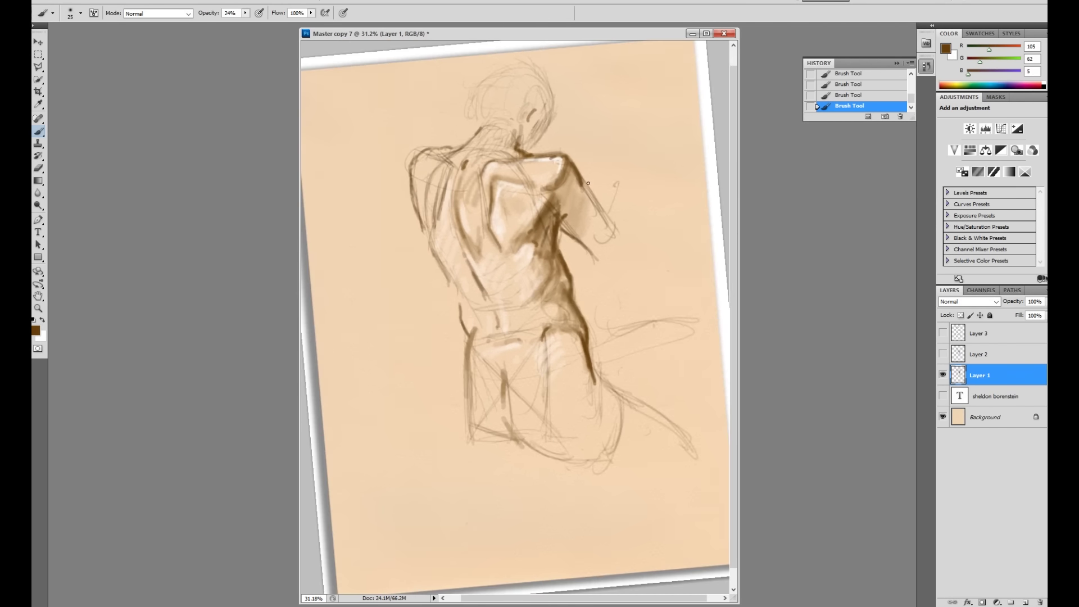
drag(481, 262, 503, 340)
mouse_move(597, 191)
mouse_down()
mouse_move(594, 211)
mouse_move(625, 218)
mouse_move(619, 229)
mouse_up()
mouse_move(510, 230)
mouse_down()
mouse_move(513, 254)
mouse_move(481, 247)
mouse_move(488, 254)
mouse_move(457, 281)
mouse_up()
drag(590, 115, 569, 147)
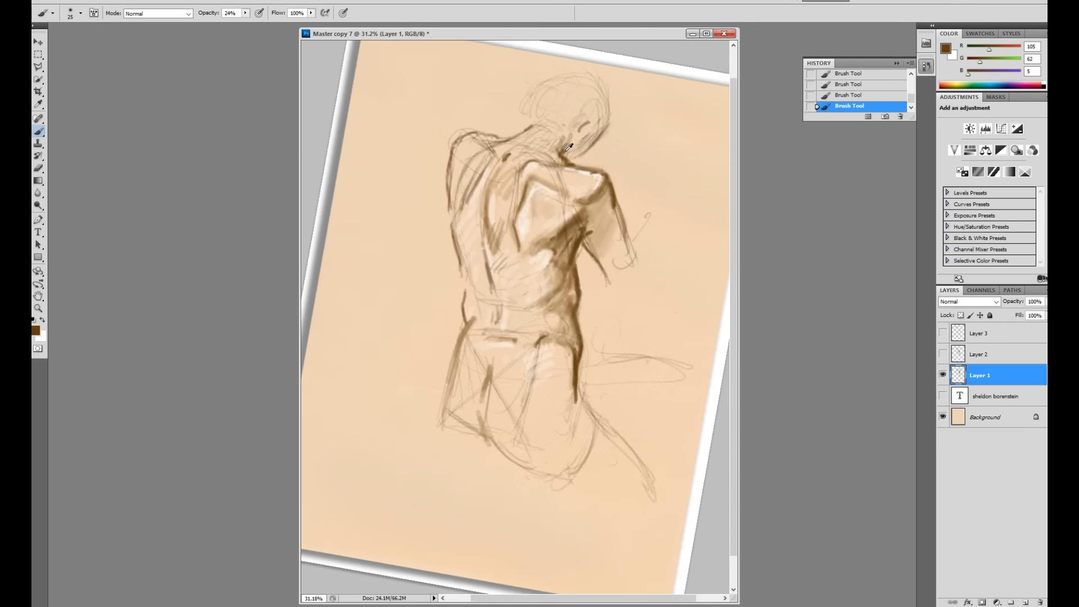
Step: Switch to dark brown (53,31,2) and darken the spine, hip, leg and thigh contours
click(41, 328)
click(535, 266)
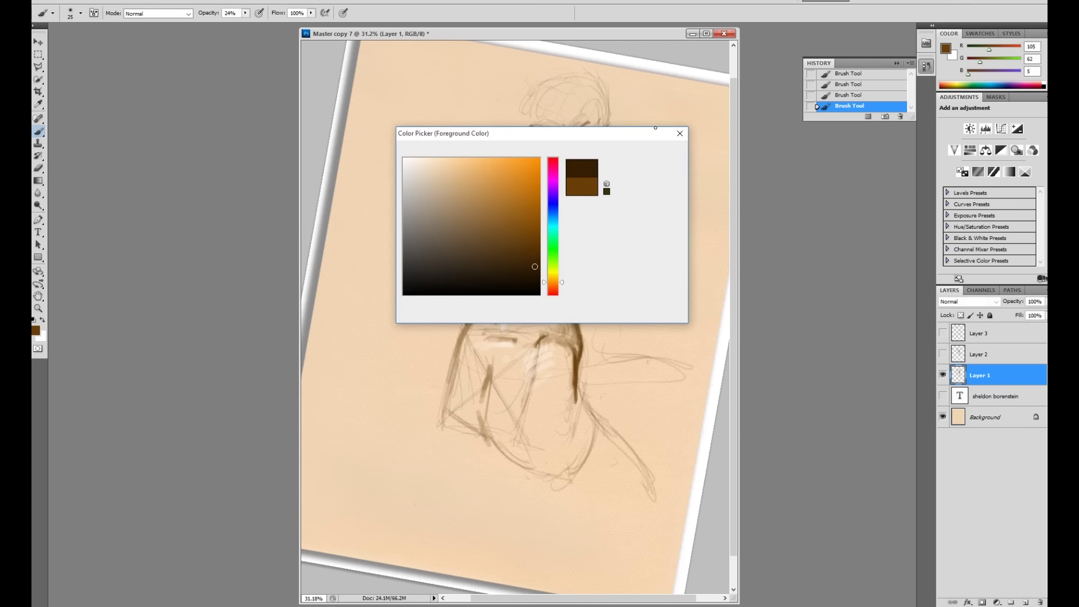
key(Return)
drag(575, 268, 580, 340)
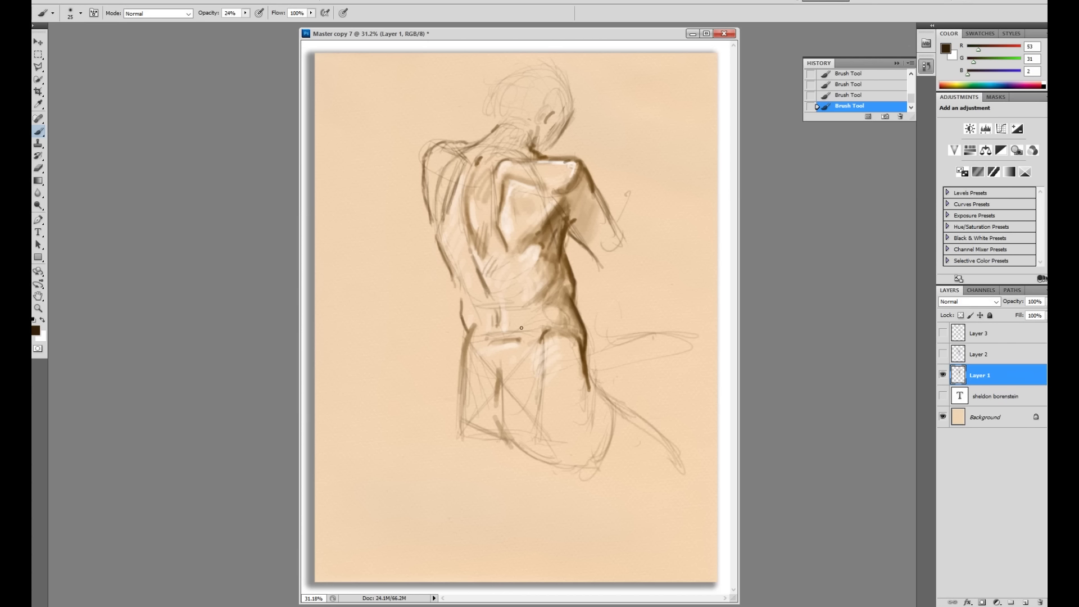
mouse_move(471, 333)
mouse_down()
mouse_move(463, 316)
mouse_move(468, 333)
mouse_move(459, 332)
mouse_up()
mouse_move(577, 340)
mouse_down()
mouse_move(588, 391)
mouse_move(584, 370)
mouse_move(628, 421)
mouse_up()
mouse_move(497, 374)
mouse_down()
mouse_move(511, 442)
mouse_move(503, 436)
mouse_move(537, 463)
mouse_move(508, 436)
mouse_move(522, 455)
mouse_up()
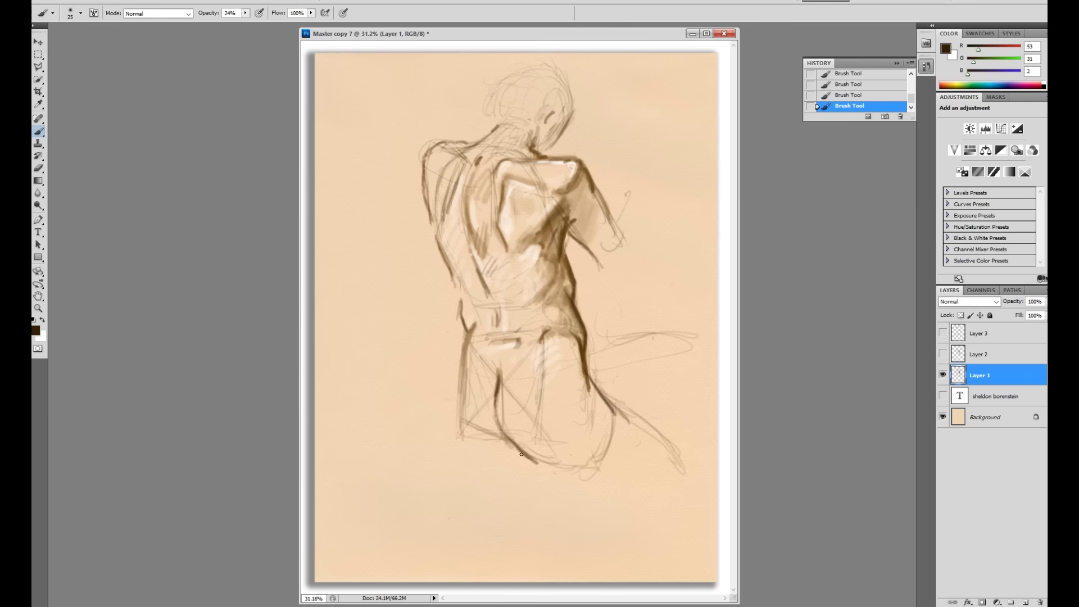
key(r)
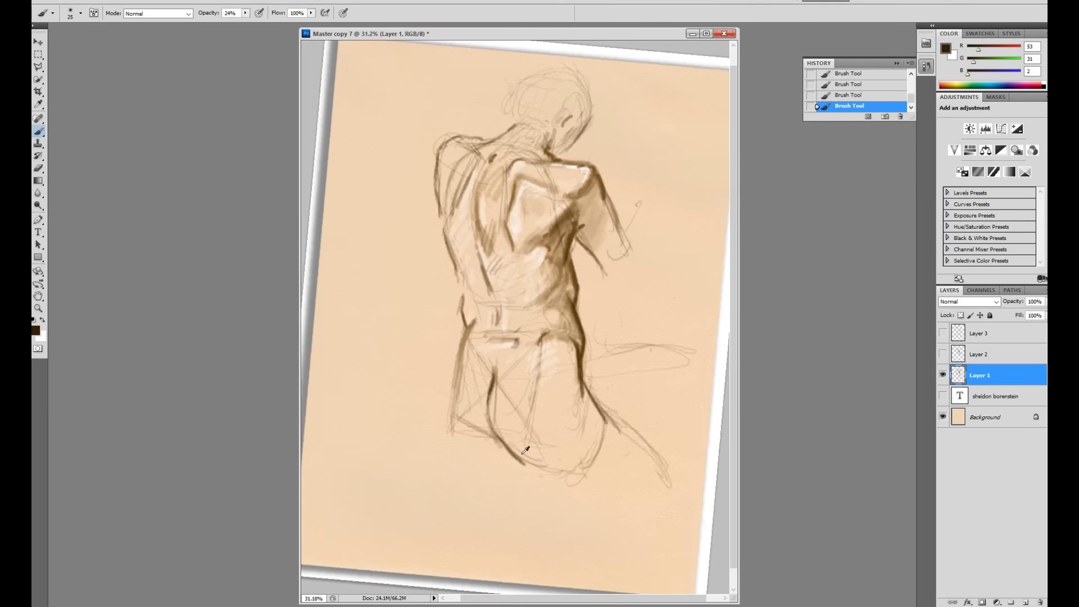
mouse_move(446, 374)
mouse_down()
mouse_move(446, 379)
mouse_move(441, 421)
mouse_up()
drag(456, 351, 459, 362)
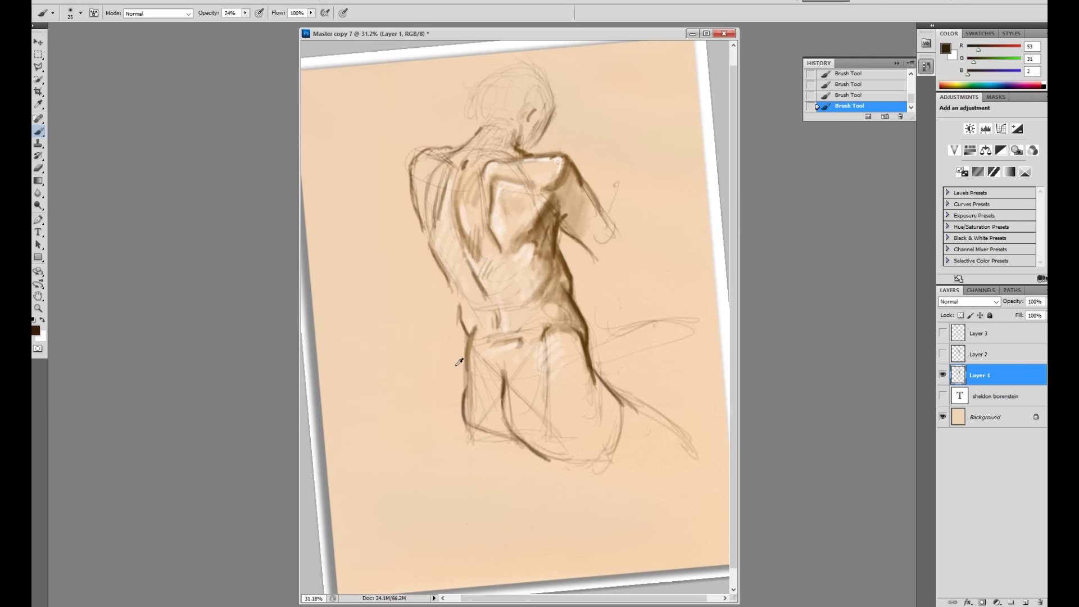
key(Escape)
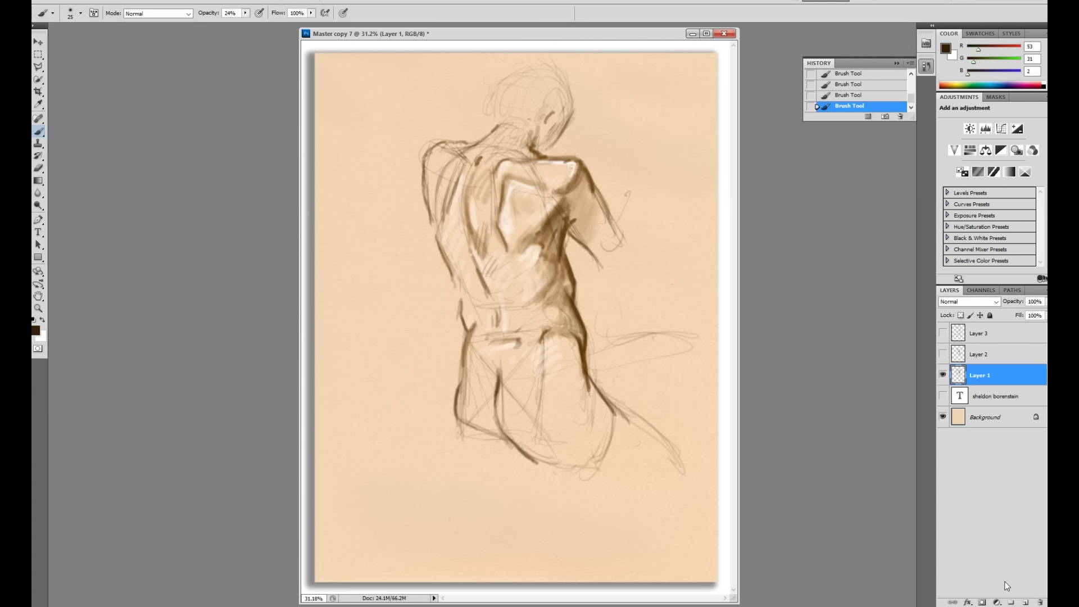
Step: Add a new empty layer and set the foreground colour to bright red
click(1026, 602)
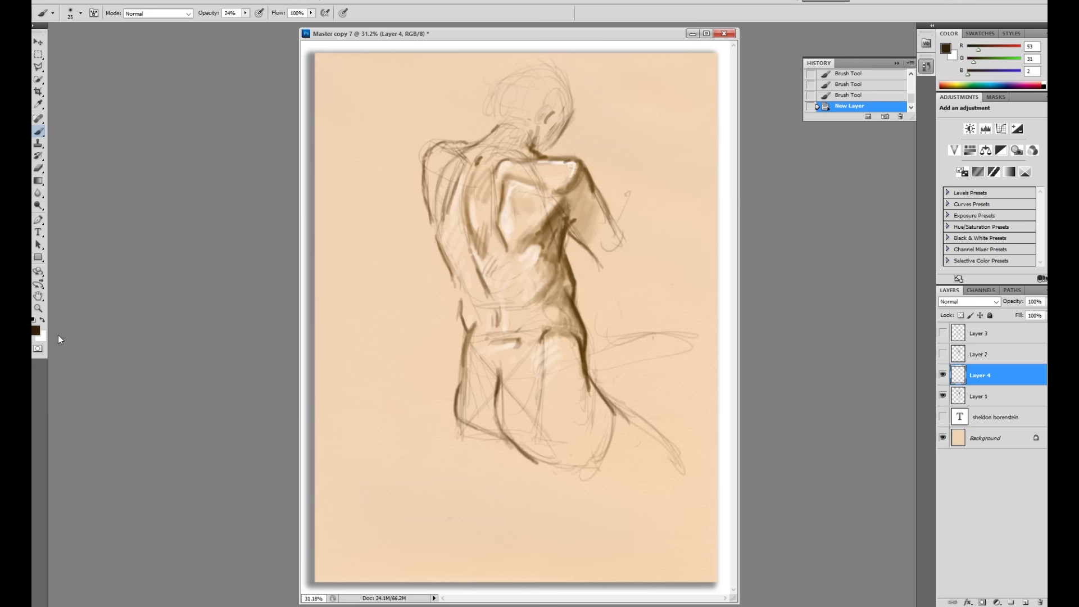
click(35, 330)
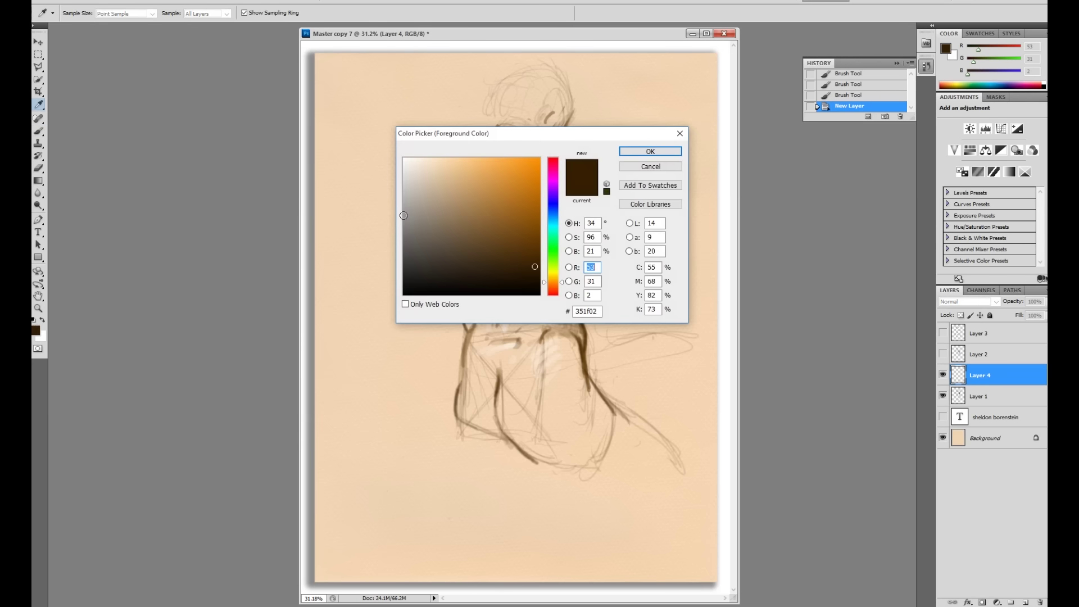
click(554, 163)
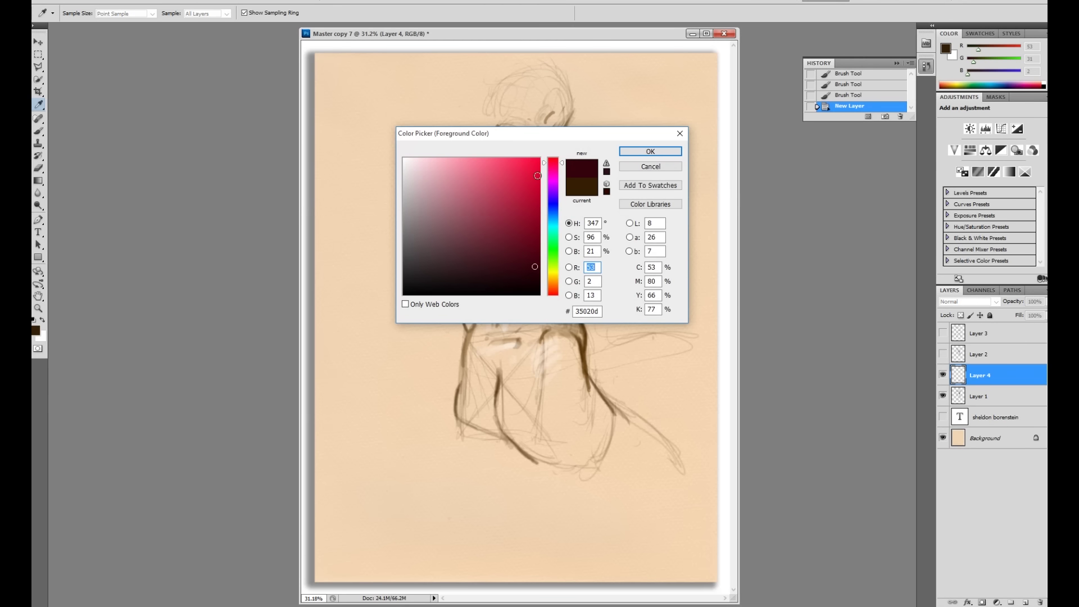
click(534, 172)
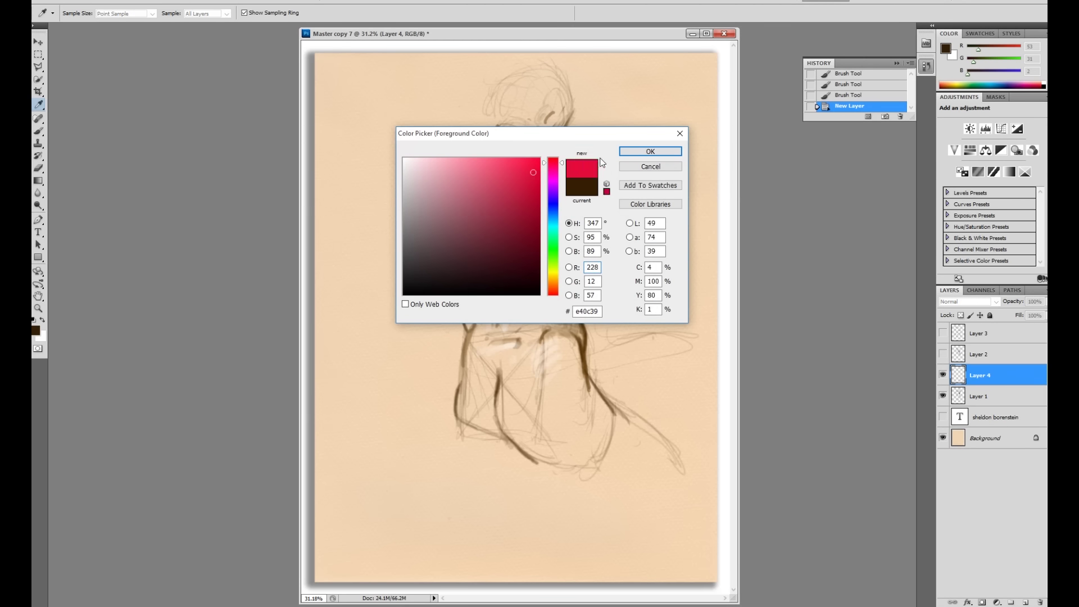
click(628, 152)
key(b)
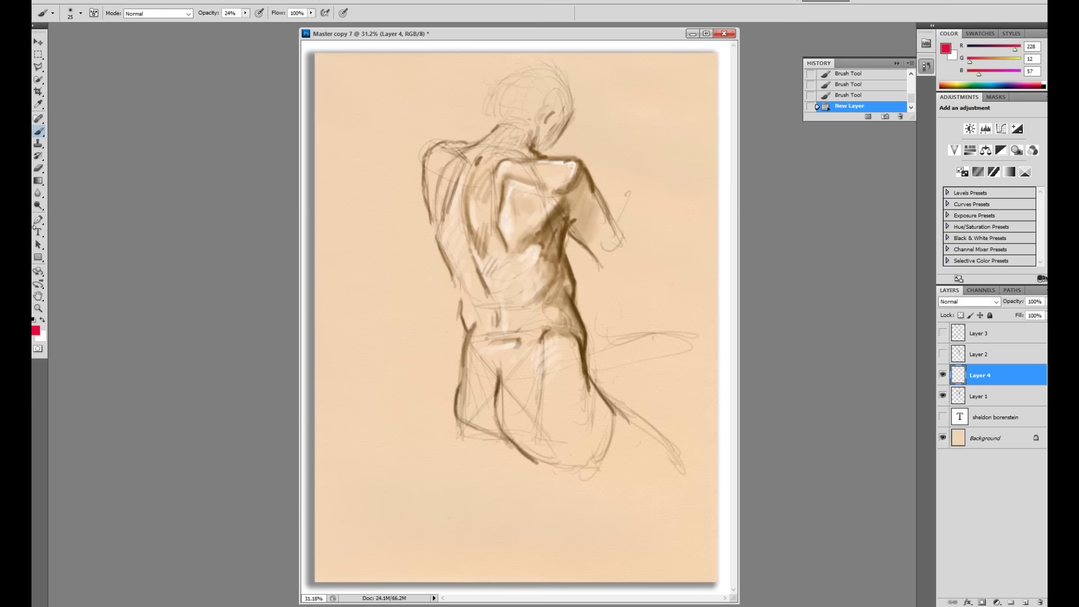
Step: Start a text entry and set the type to 30 pt Adobe Gothic Std Bold
click(38, 232)
click(369, 122)
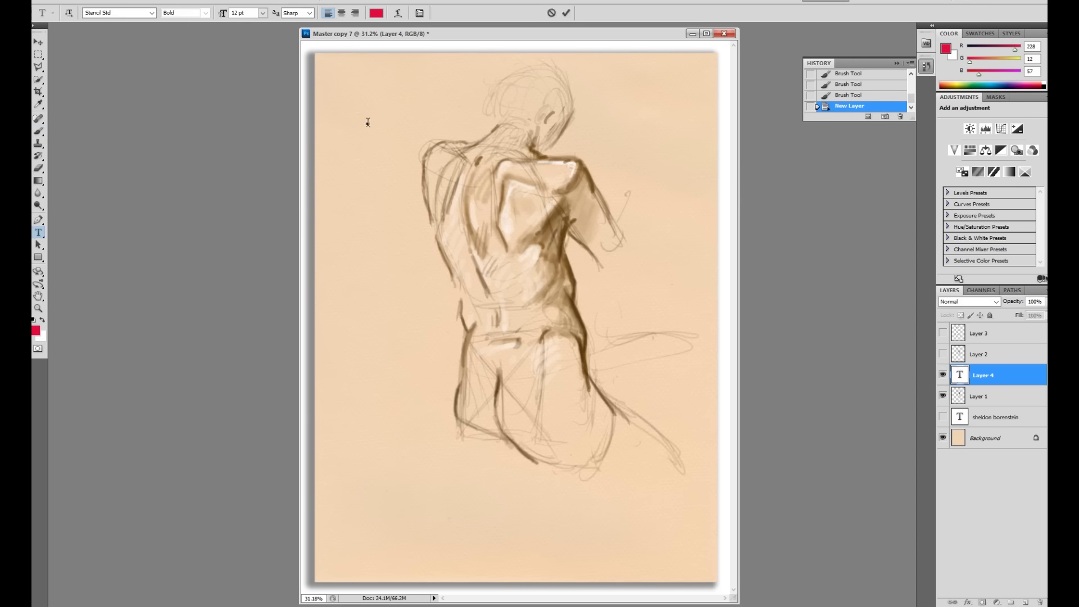
click(262, 14)
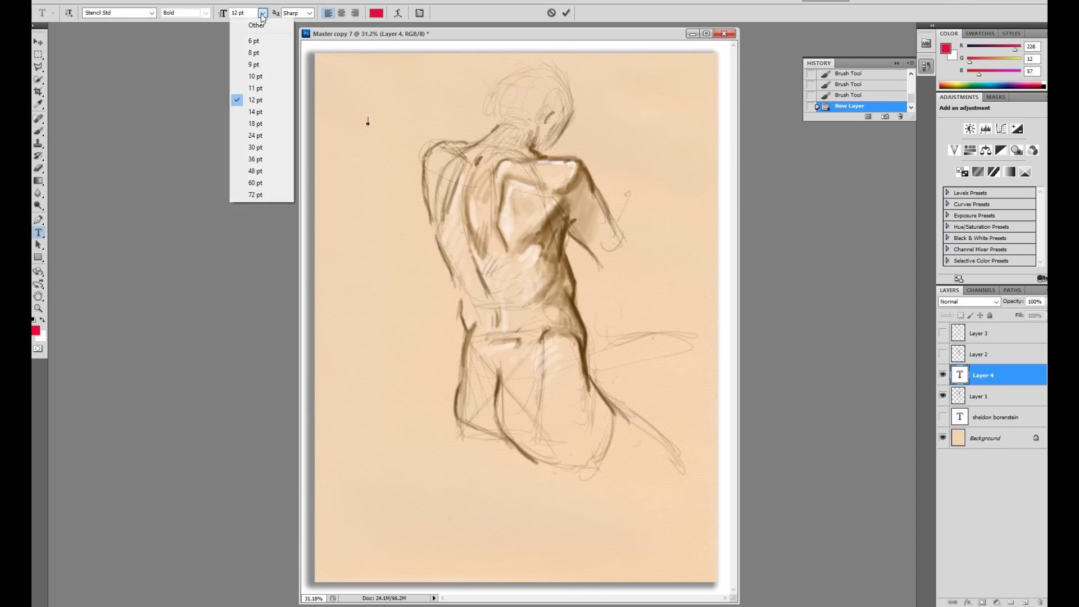
click(271, 137)
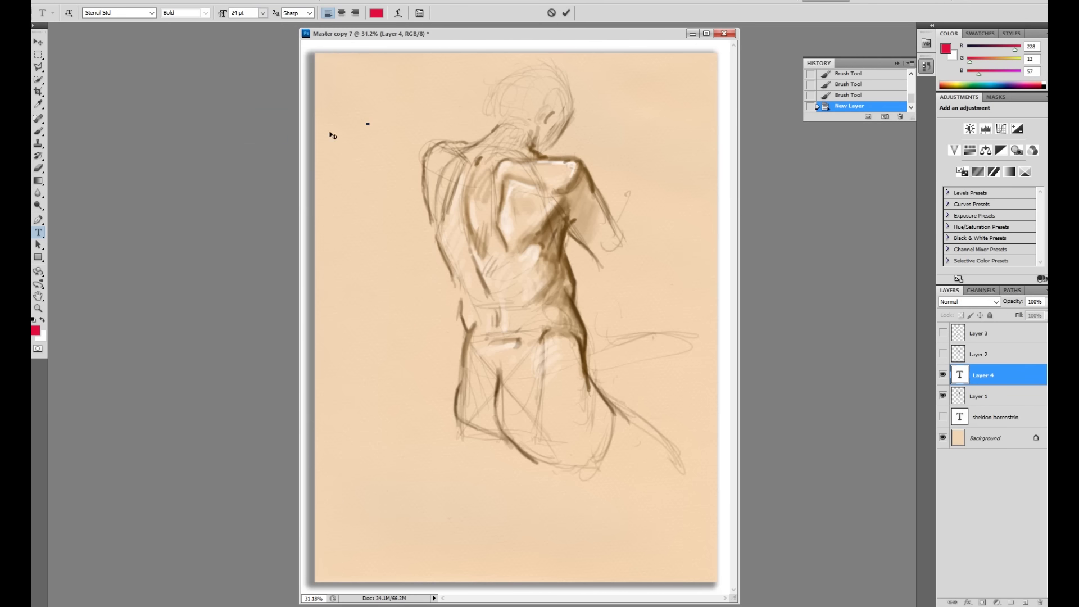
click(263, 13)
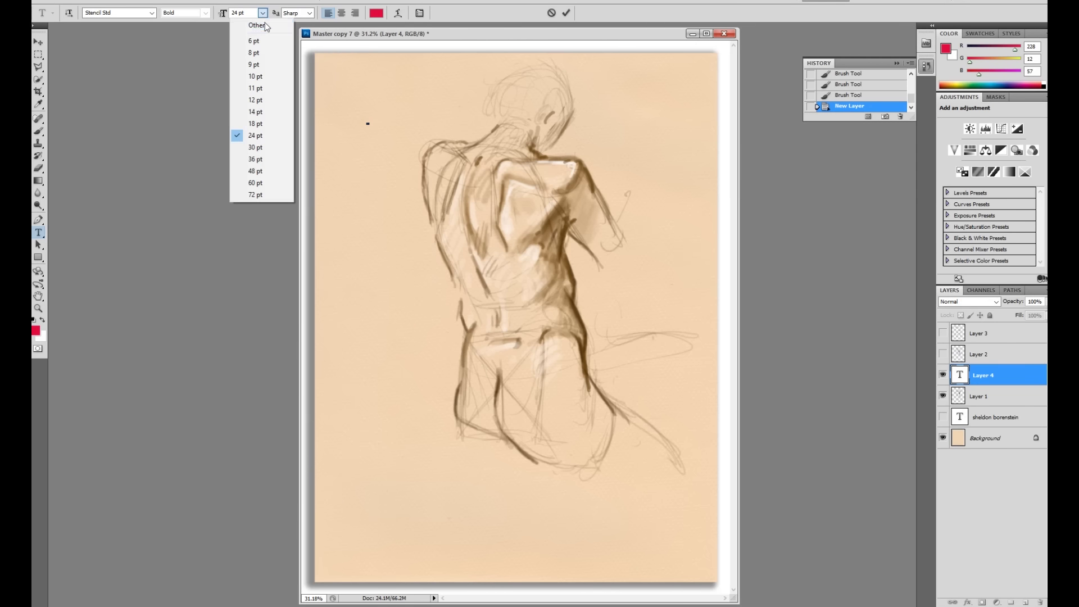
click(264, 147)
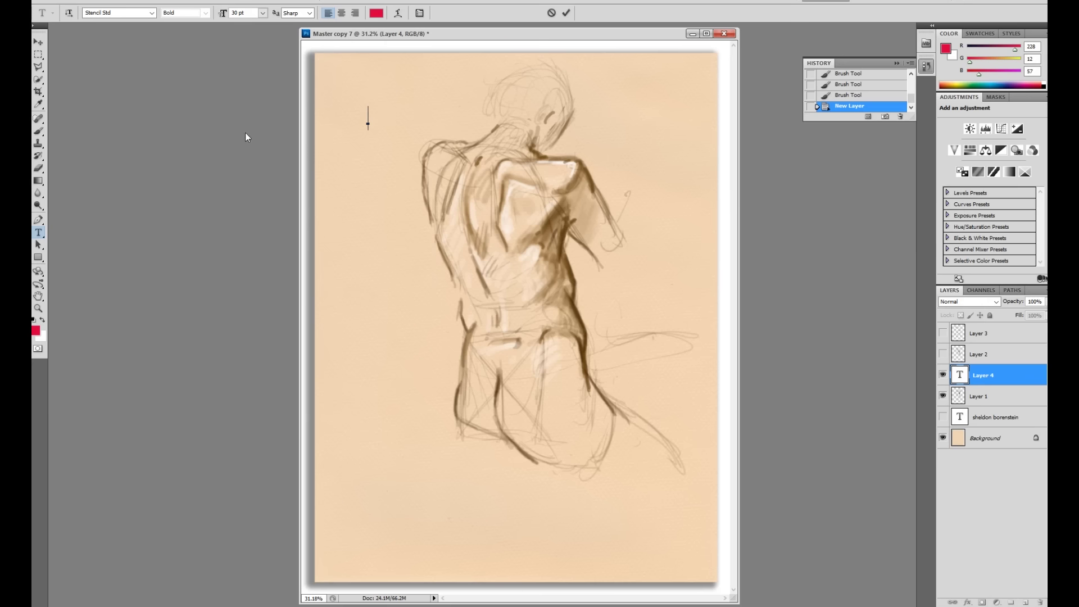
click(152, 13)
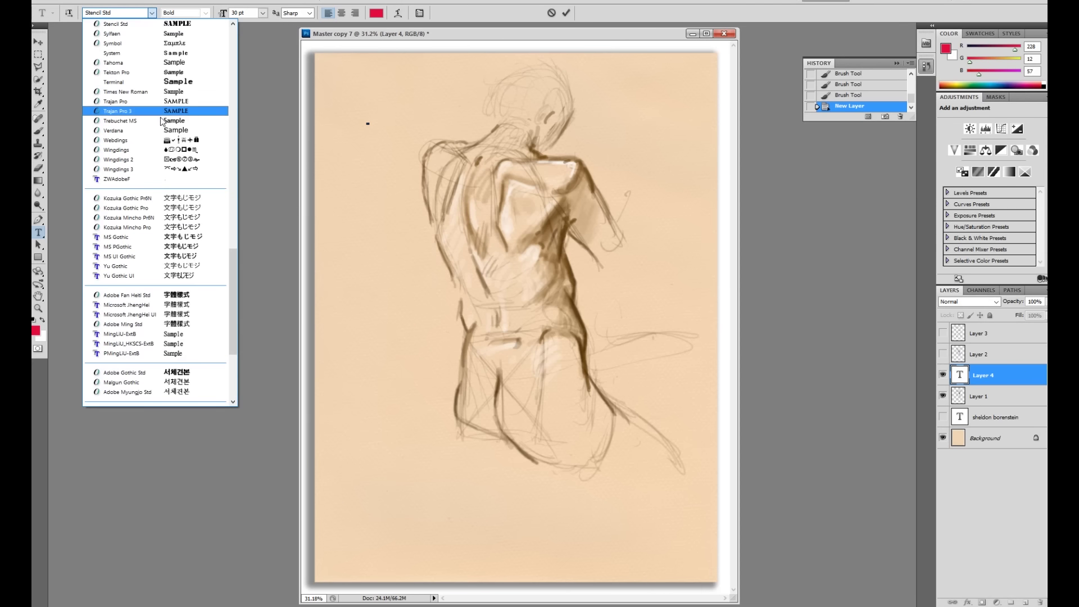
click(136, 374)
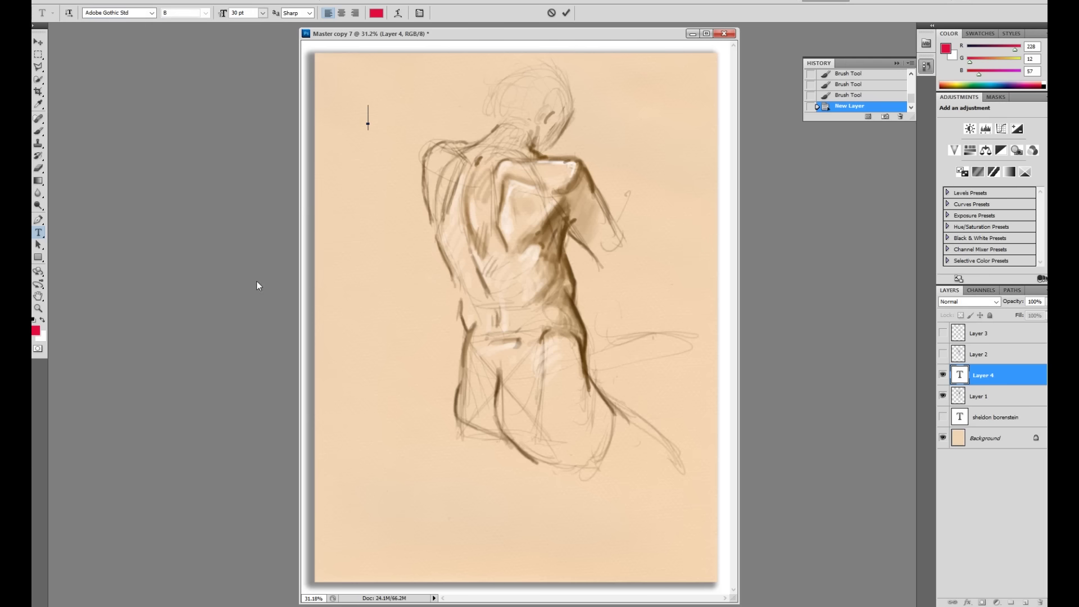
Step: Type the website address near the top, the e-mail domain on a second line, and commit
click(367, 123)
text(sheldo)
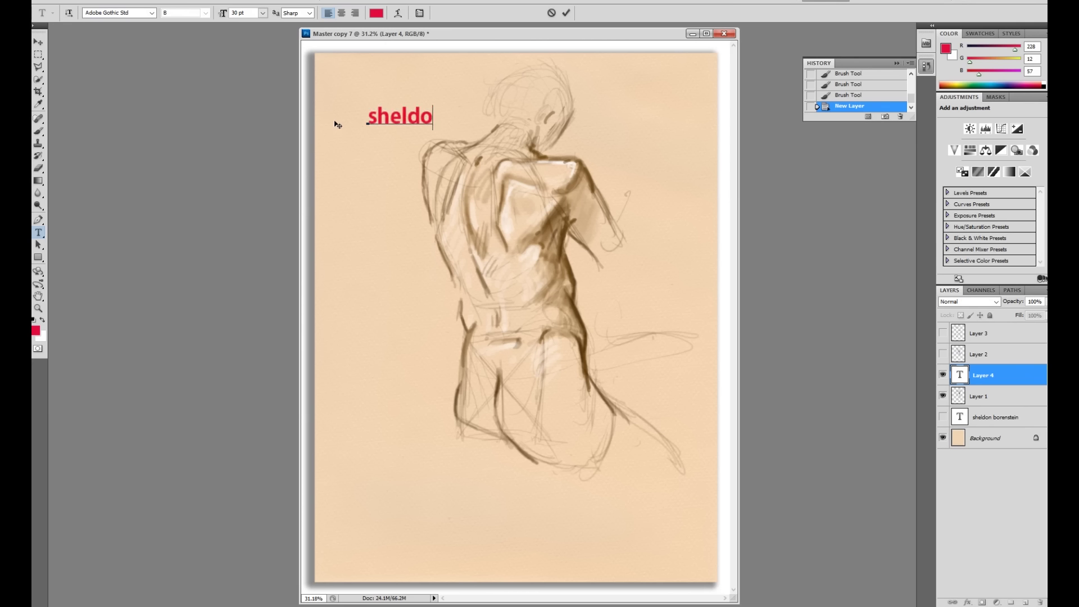
text(ns)
text(arta)
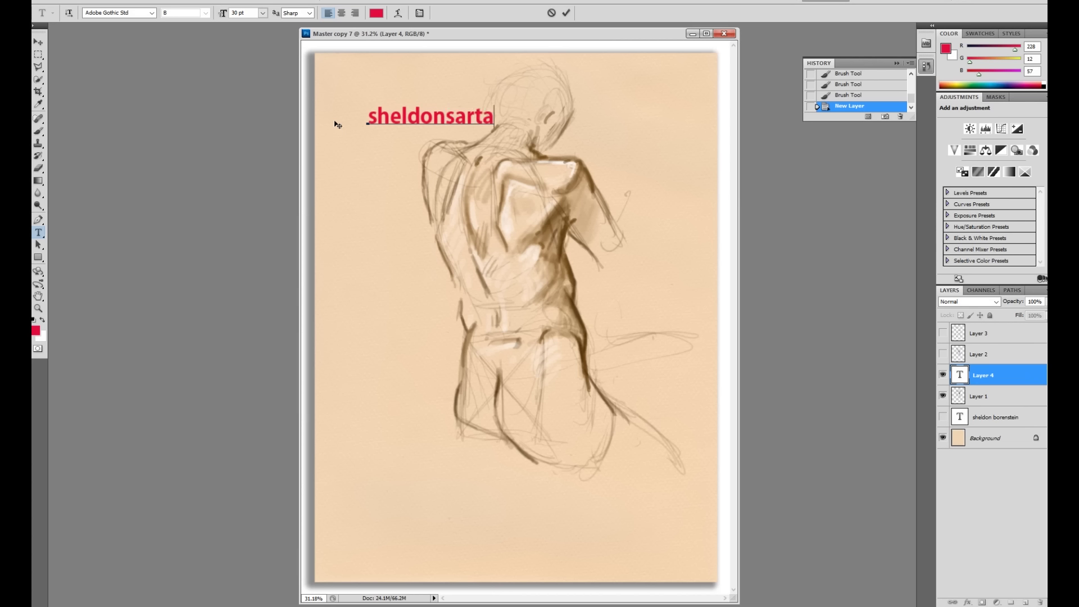
text(cademy)
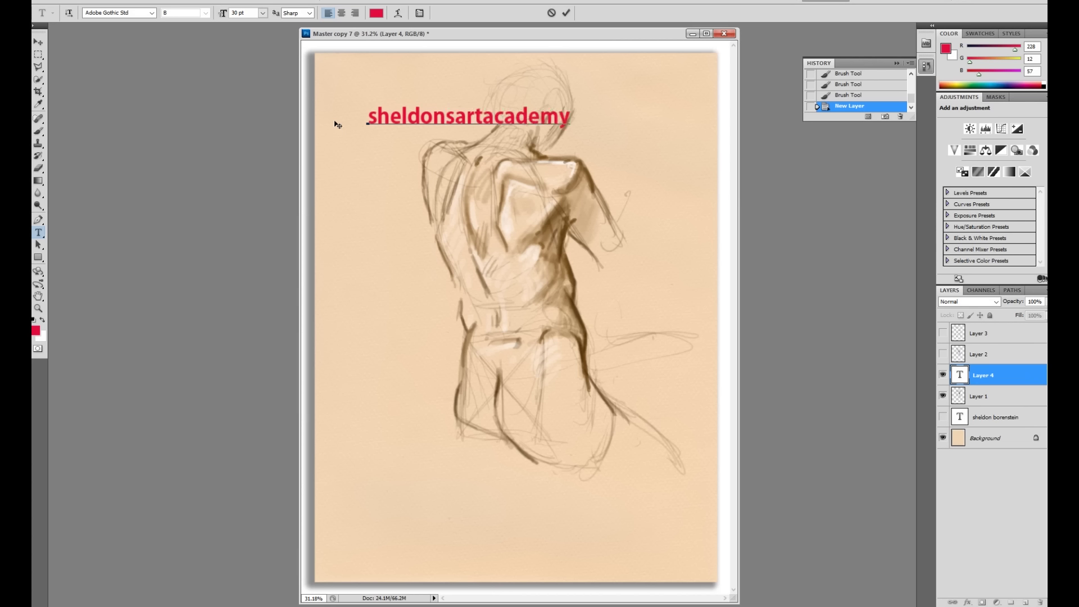
text(.com)
key(Return)
text(@sb)
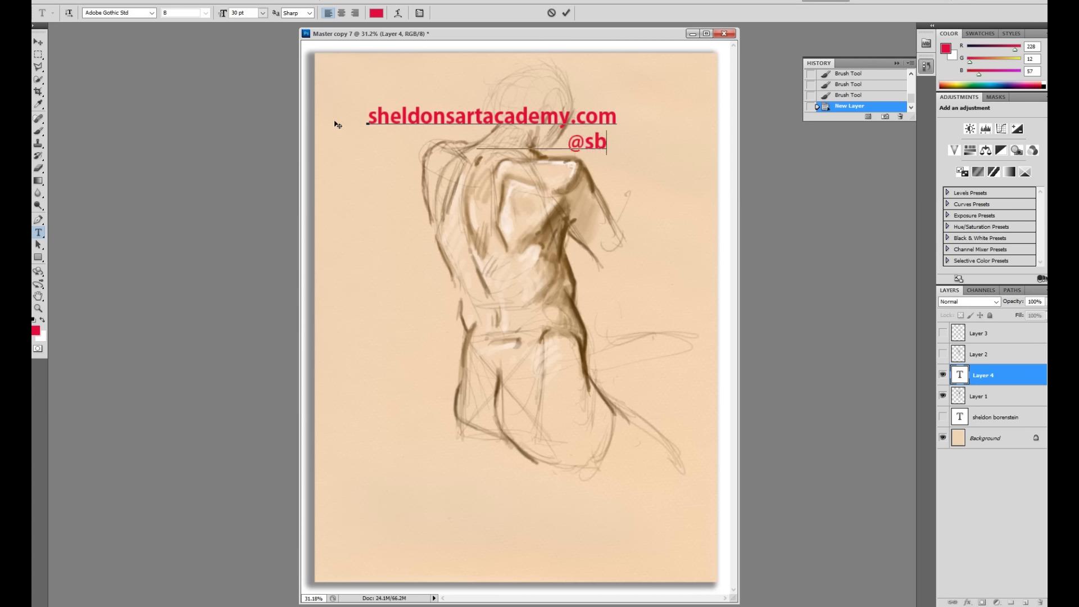
text(cgloba)
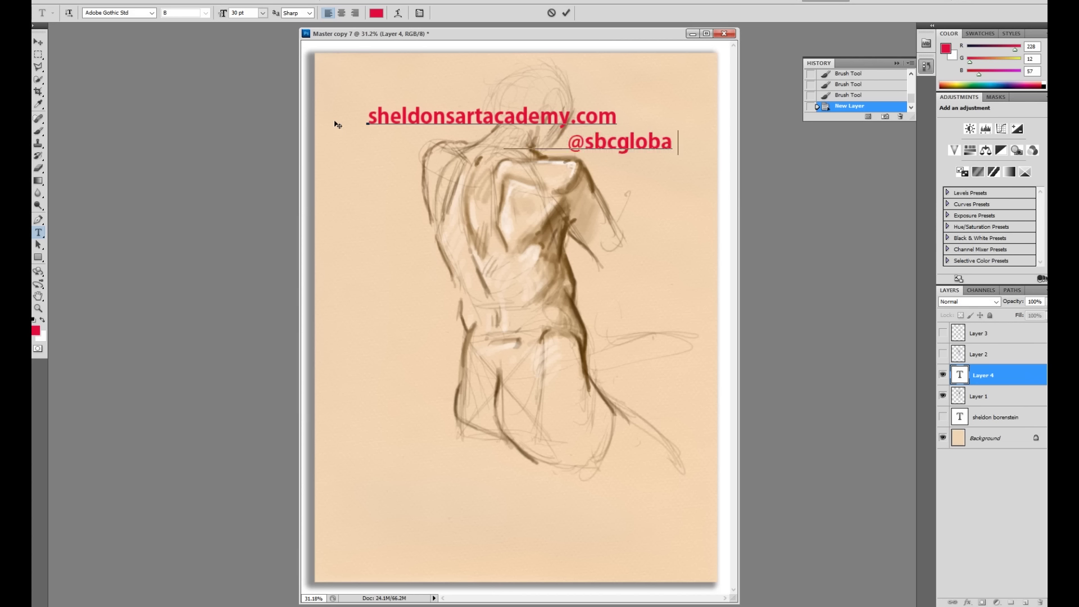
text(l.net)
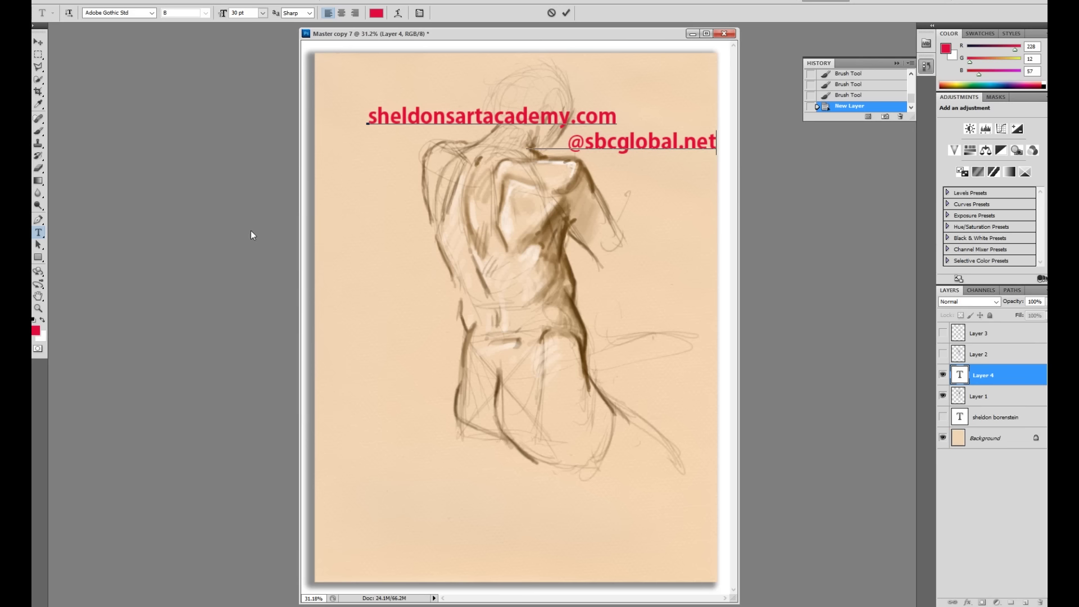
key(ctrl+Return)
key(v)
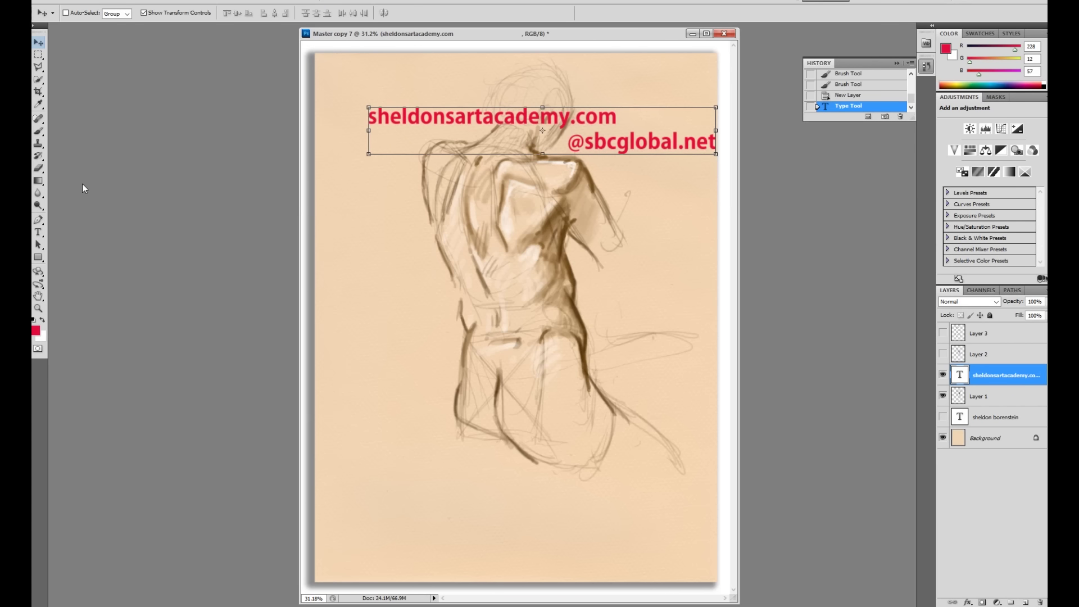
Step: Recolour the contact text dark blue (#0e399d) and start a new text entry below it
click(35, 330)
click(553, 210)
click(528, 210)
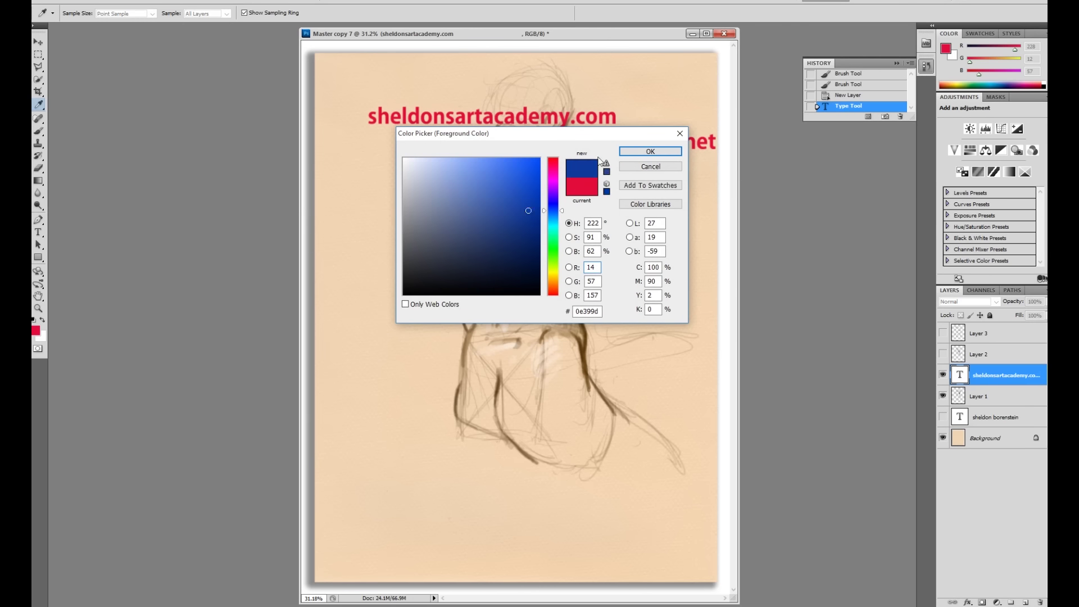
click(651, 151)
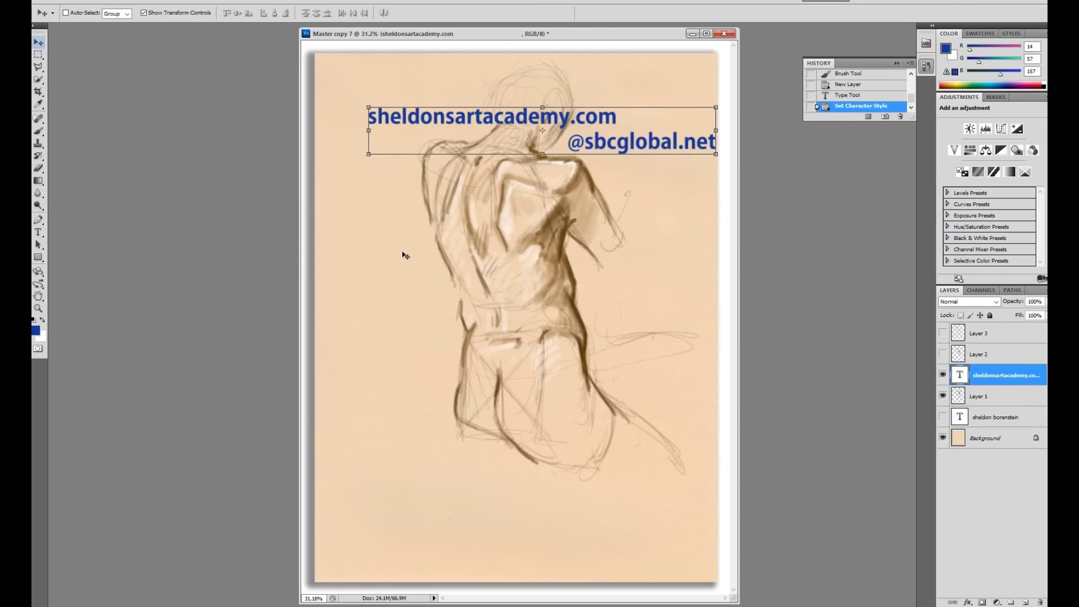
click(38, 232)
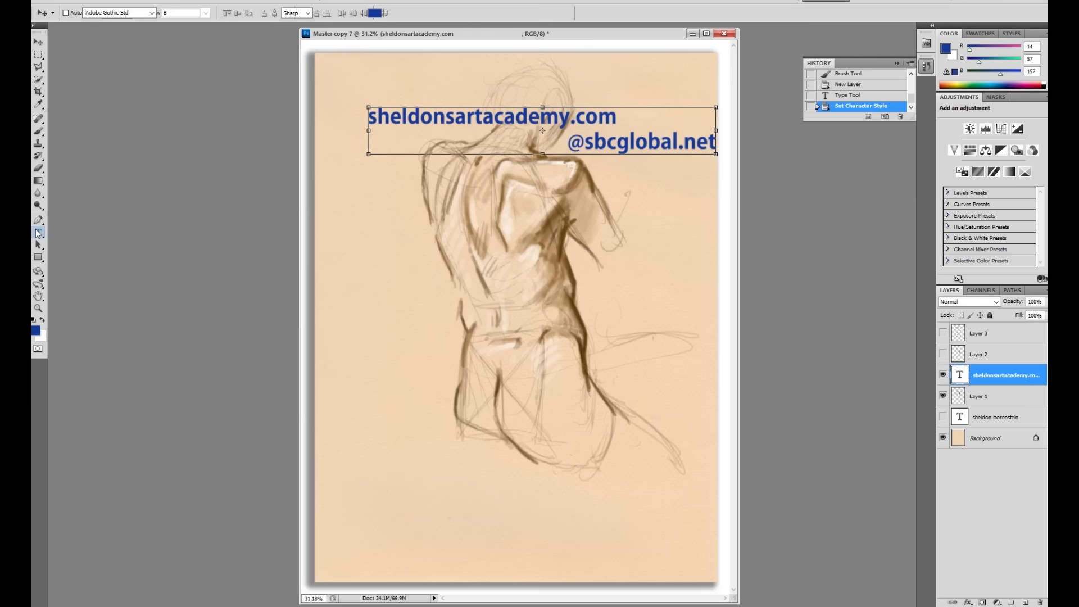
click(374, 230)
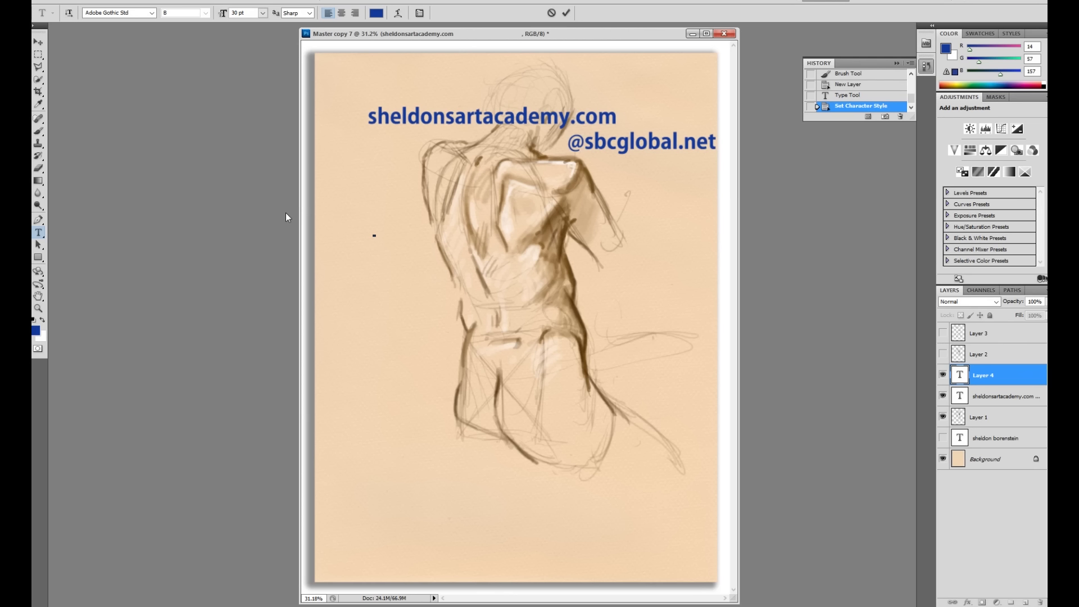
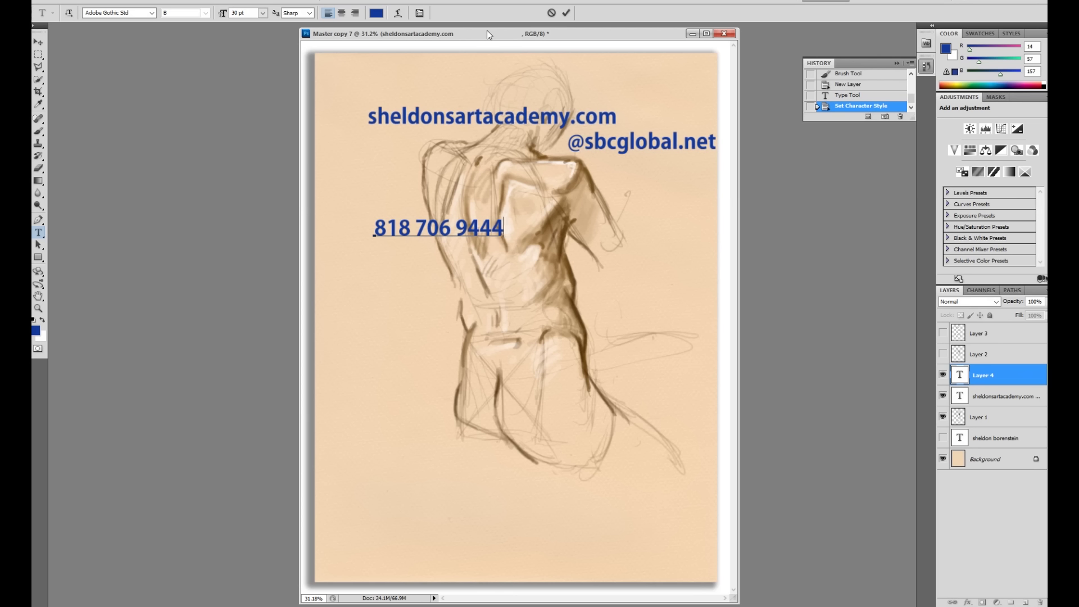
Step: Type the phone number in dark blue beneath the website and e-mail lines
drag(489, 36, 477, 35)
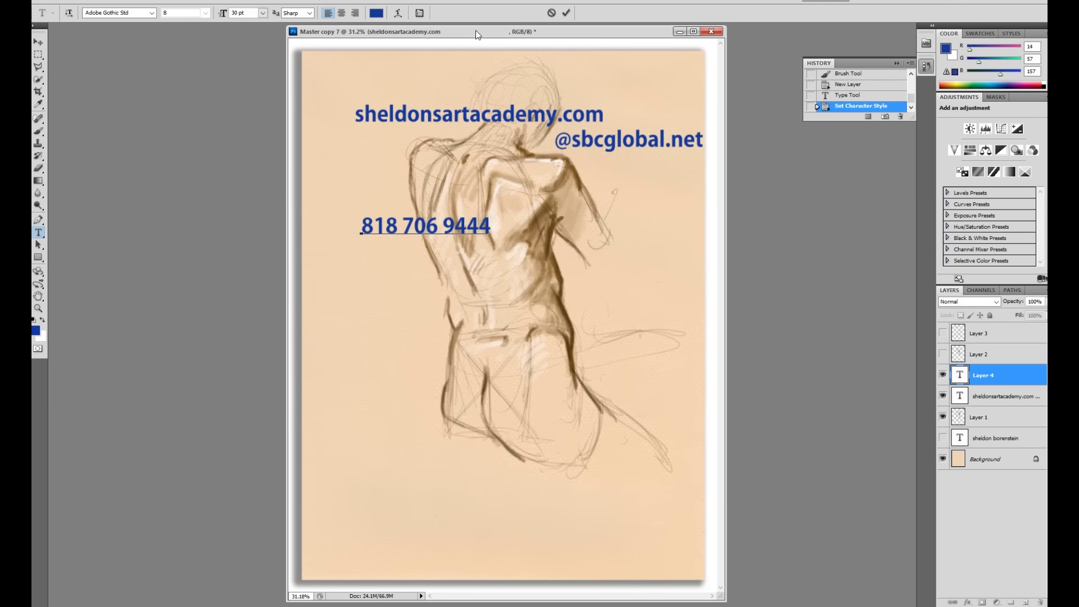